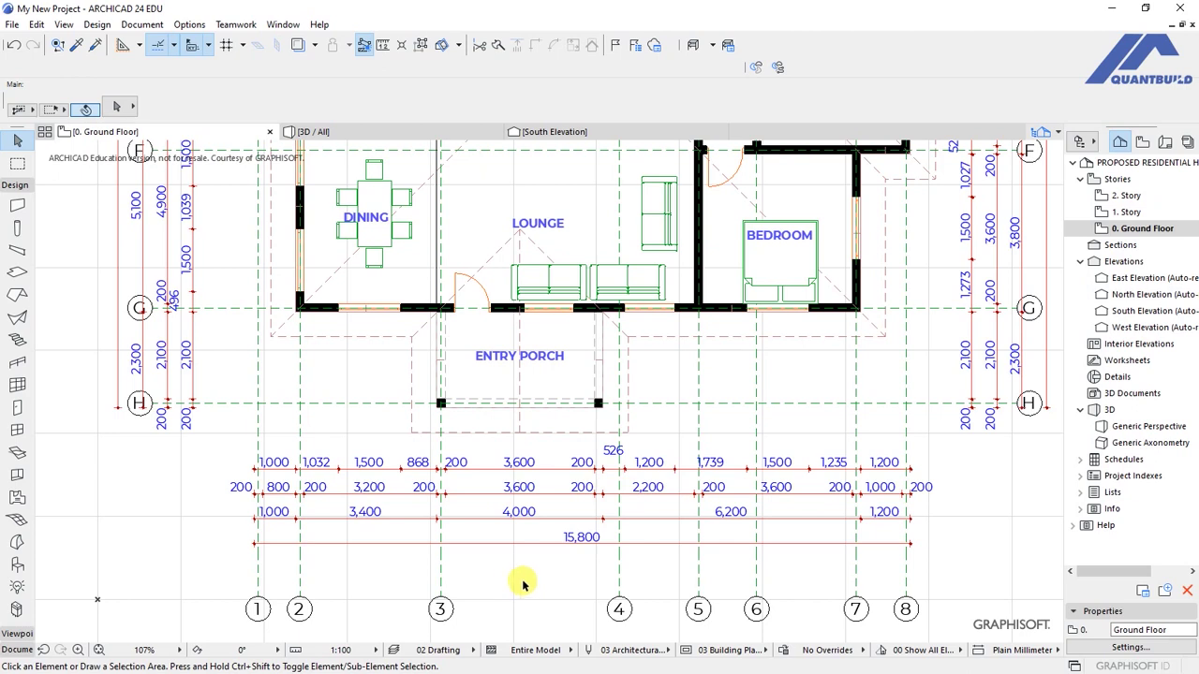
- Delete all existing dimensions from the ground floor plan using the Dimension tool's select-all
scroll(492, 590, "down", 2)
scroll(491, 590, "down", 2)
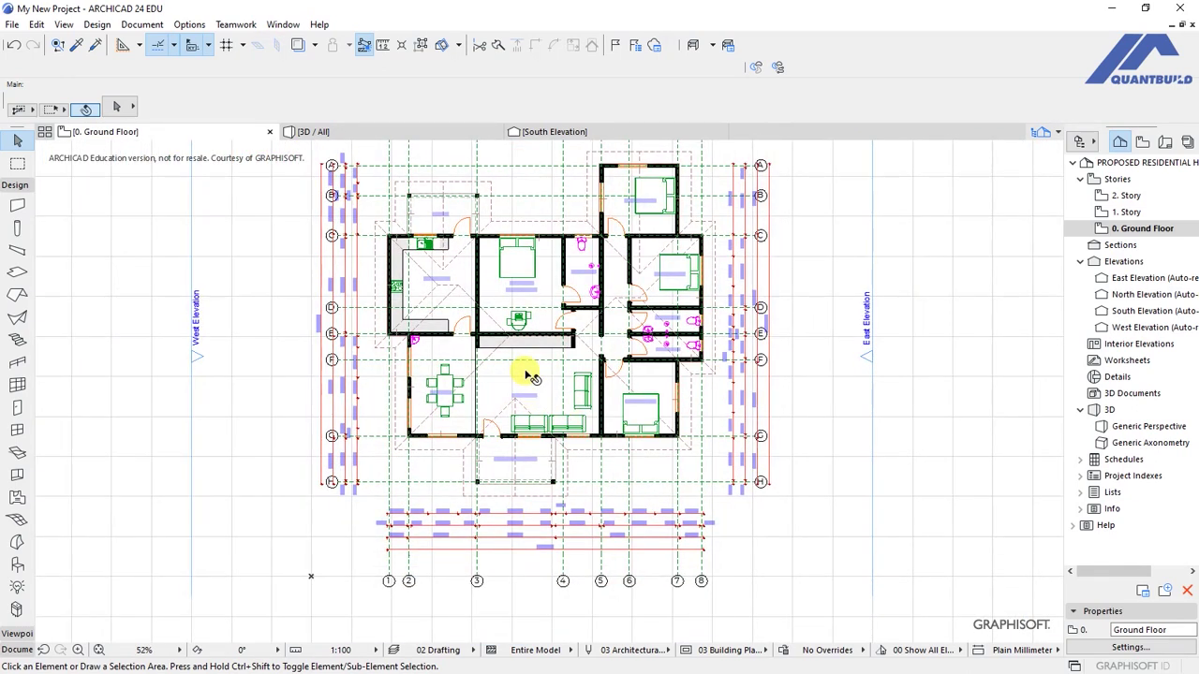
scroll(501, 553, "up", 4)
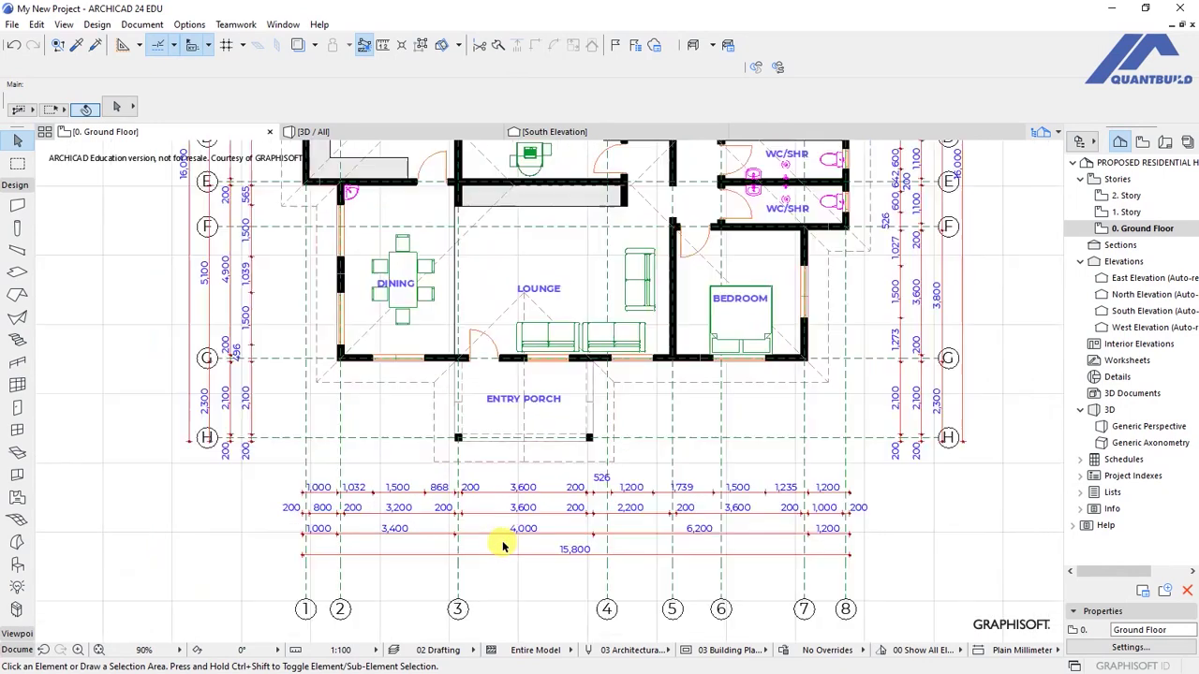
left_click(15, 186)
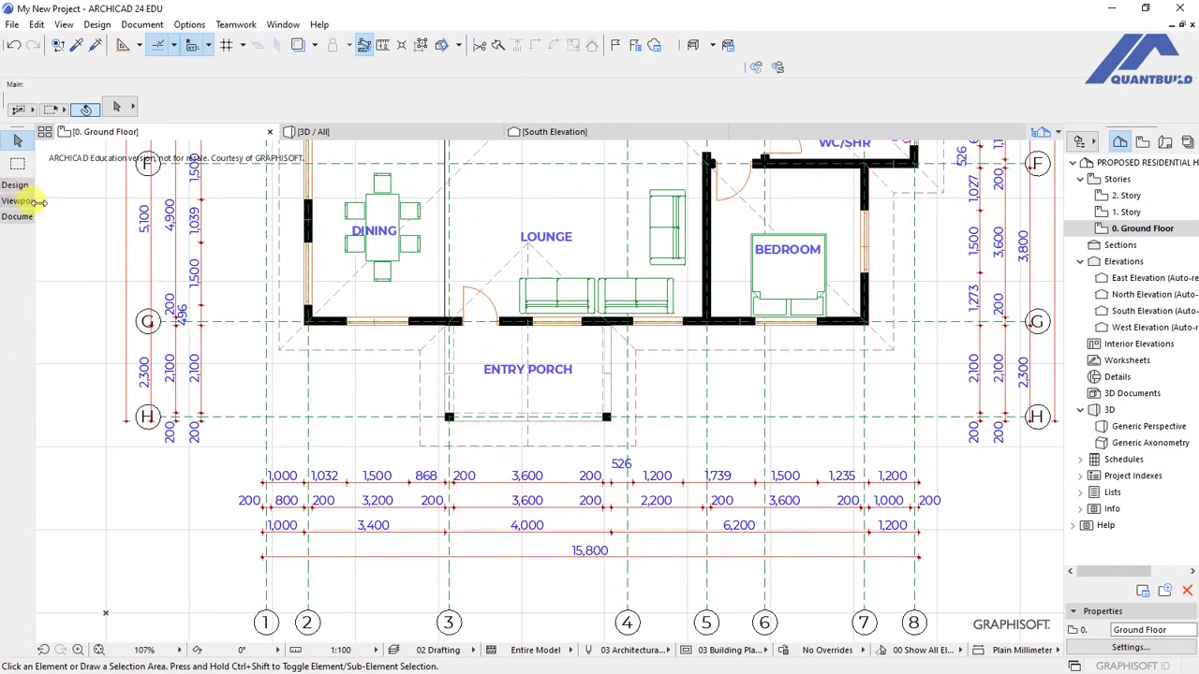
left_click(16, 216)
left_click(17, 237)
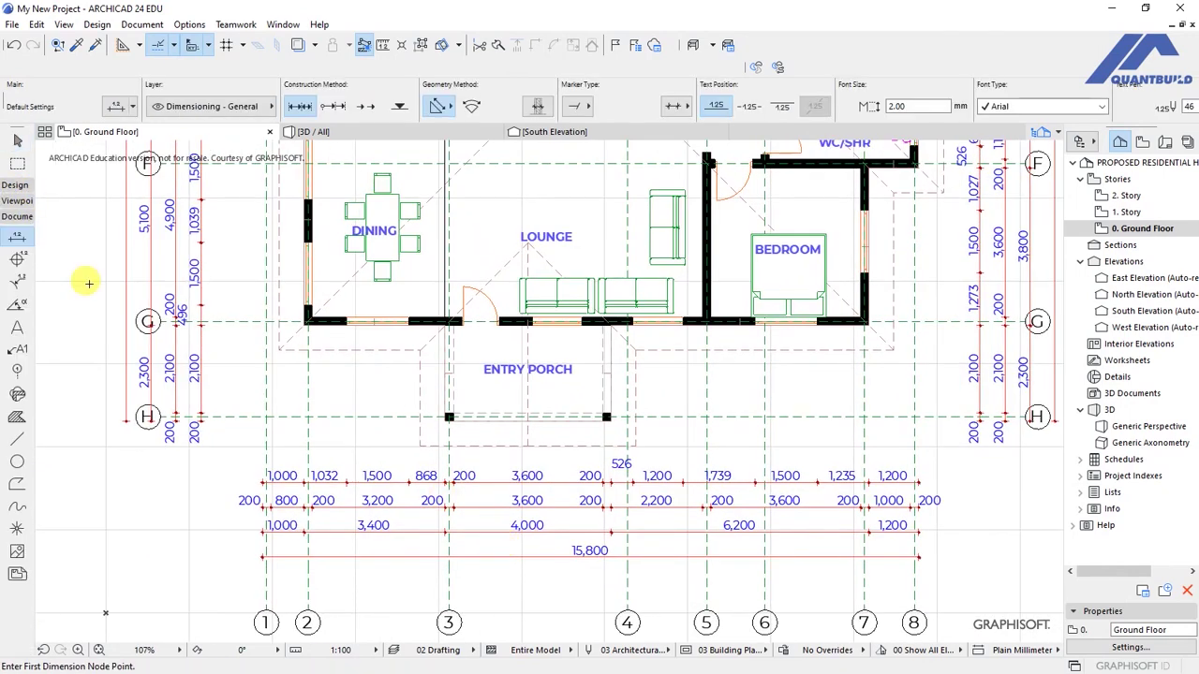
key("ctrl+a")
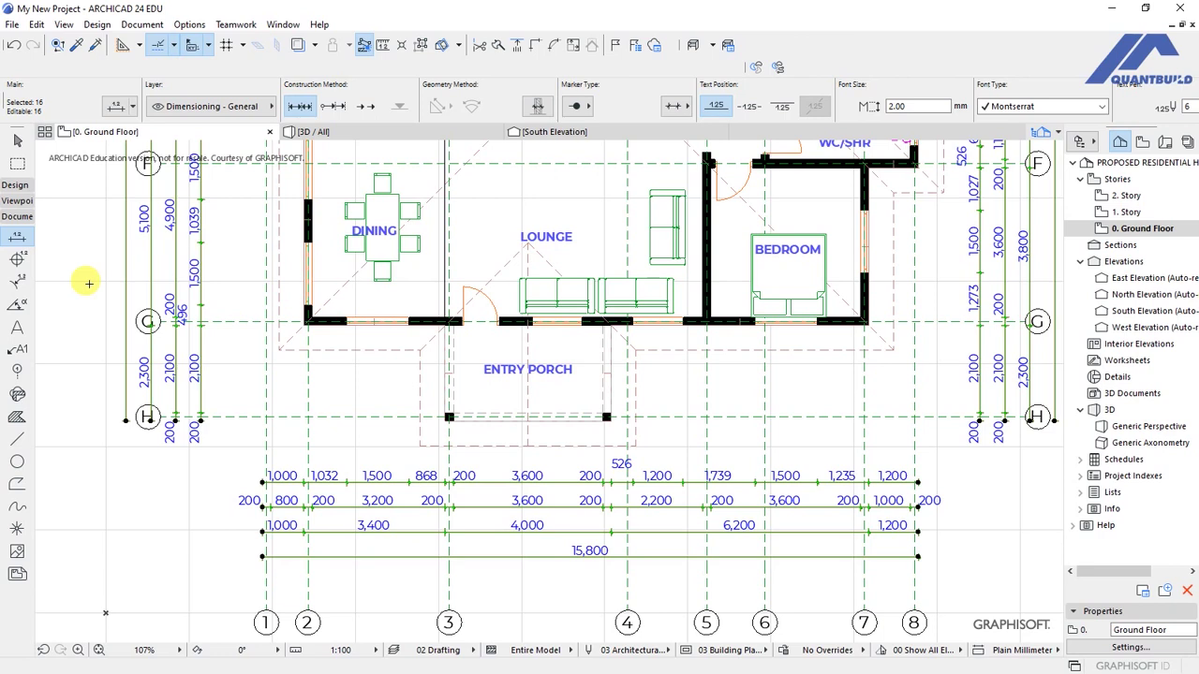
key("Delete")
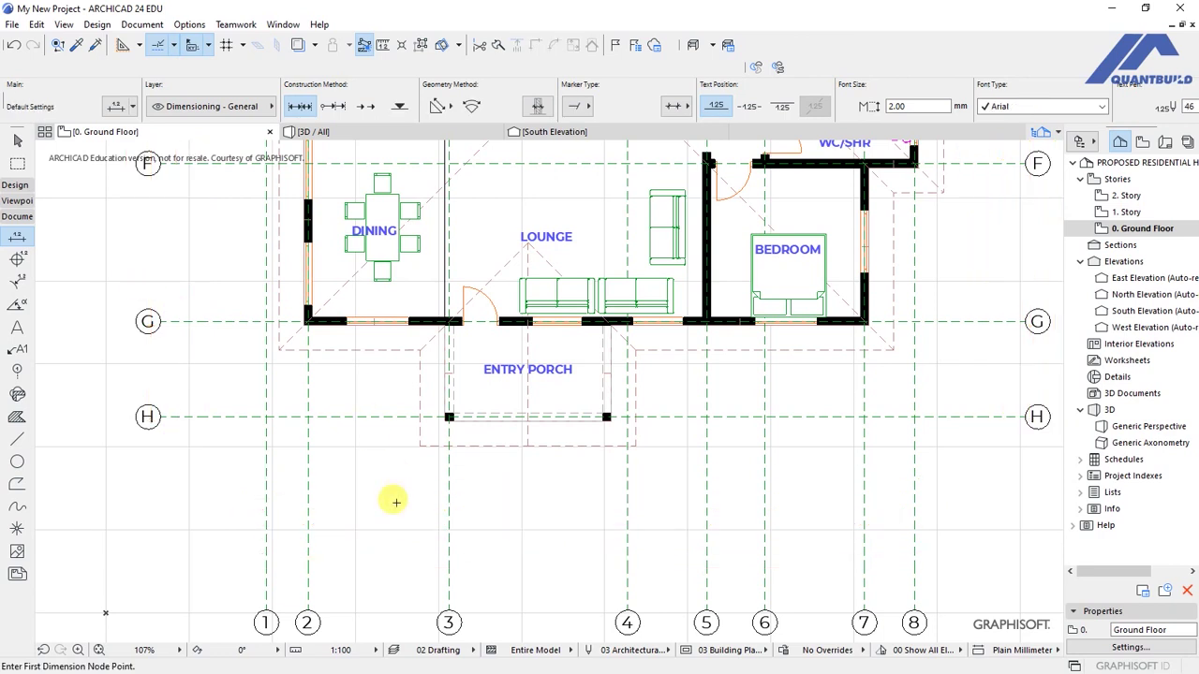
key("ctrl+z")
right_click(361, 449)
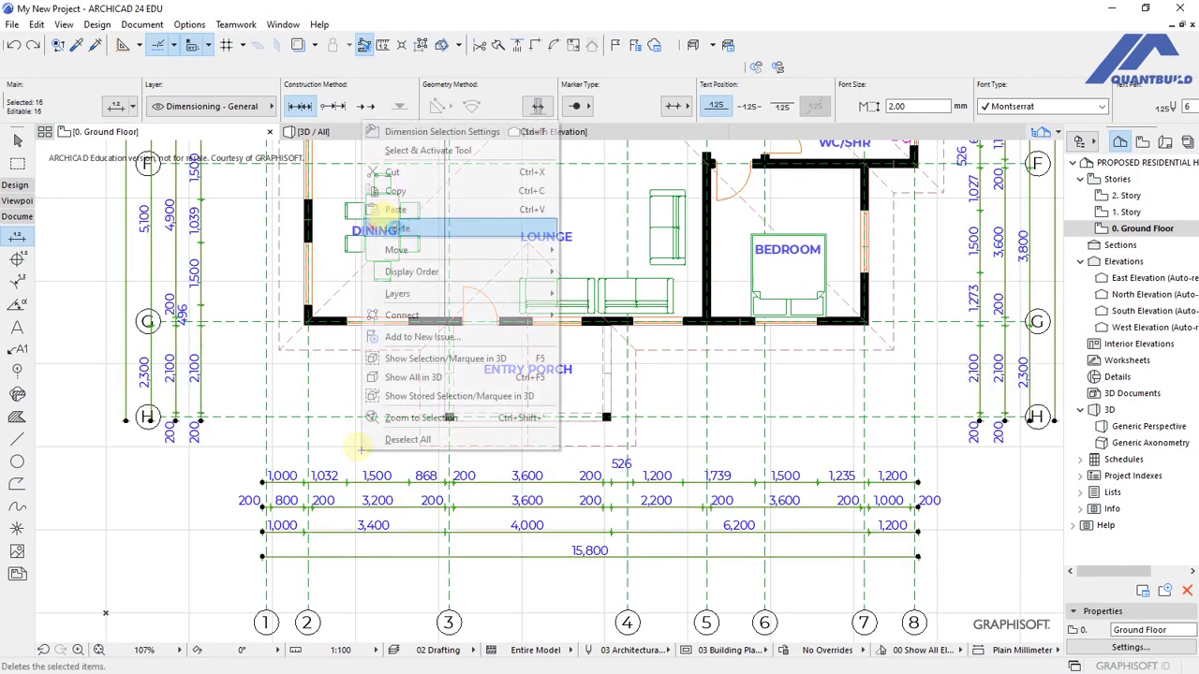
left_click(397, 228)
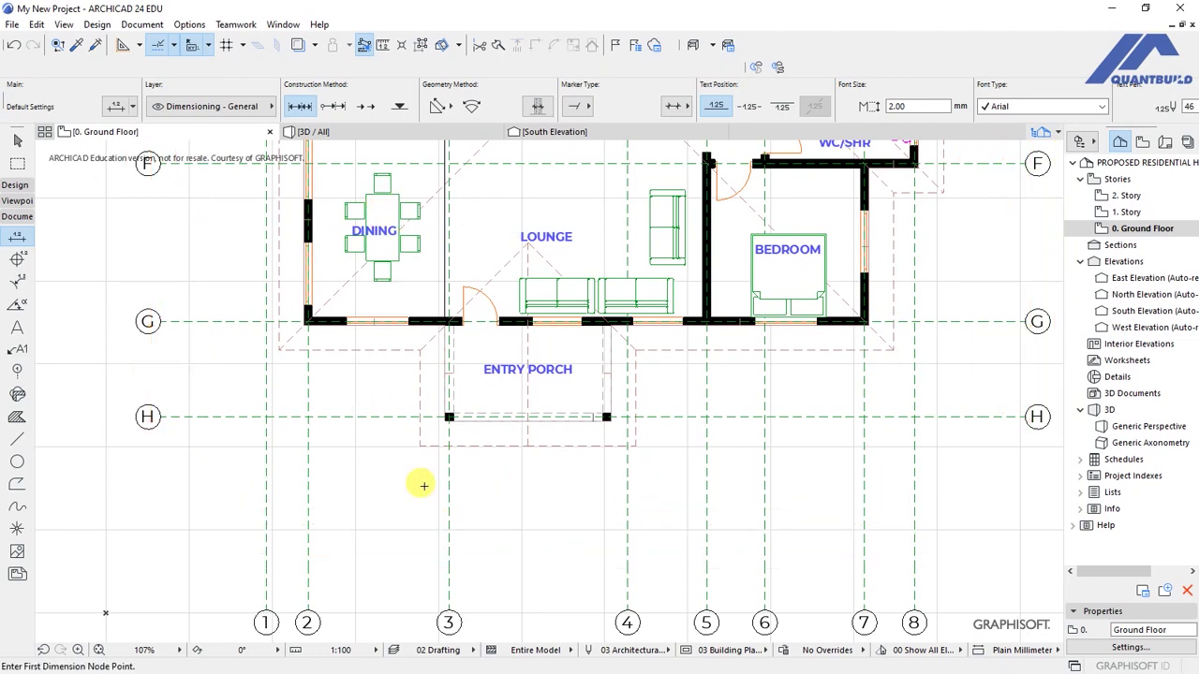
scroll(423, 495, "down", 5)
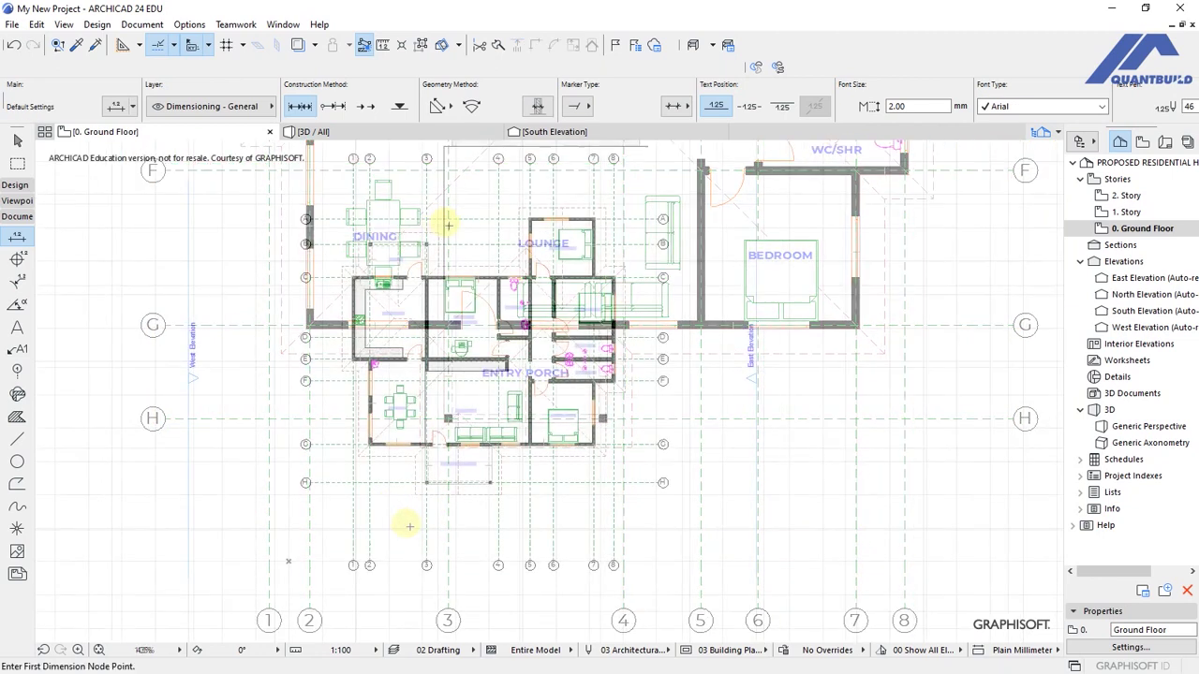
scroll(395, 254, "up", 3)
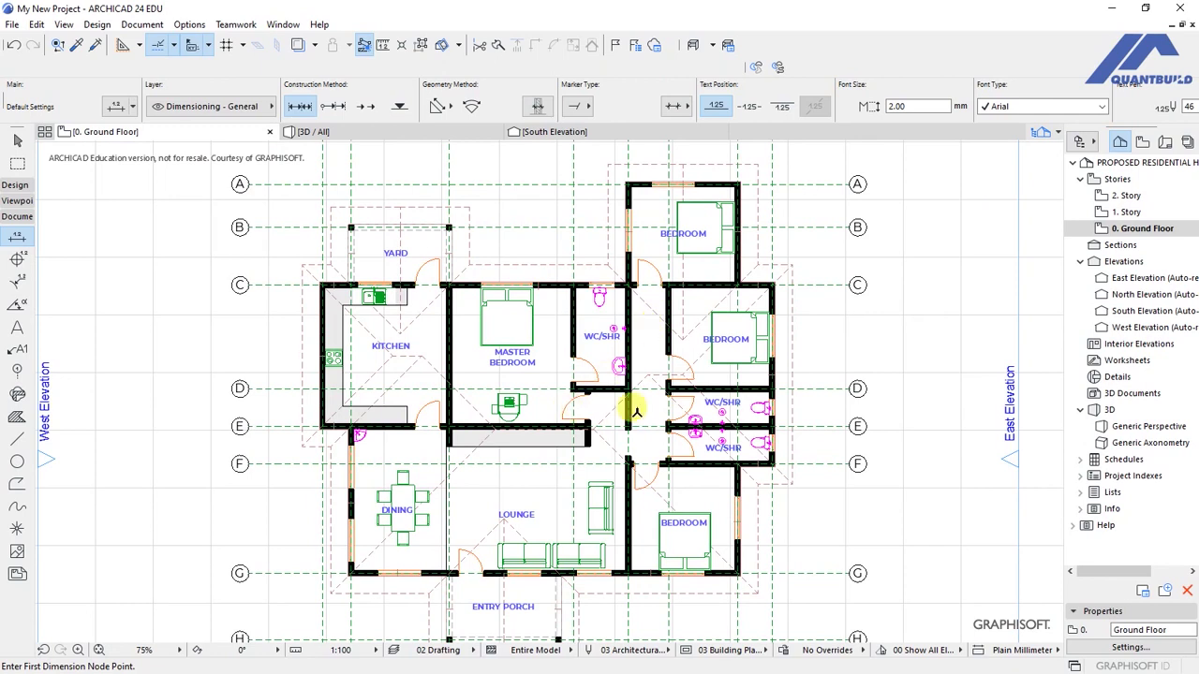
scroll(694, 454, "up", 1)
scroll(702, 326, "down", 2)
scroll(687, 338, "up", 3)
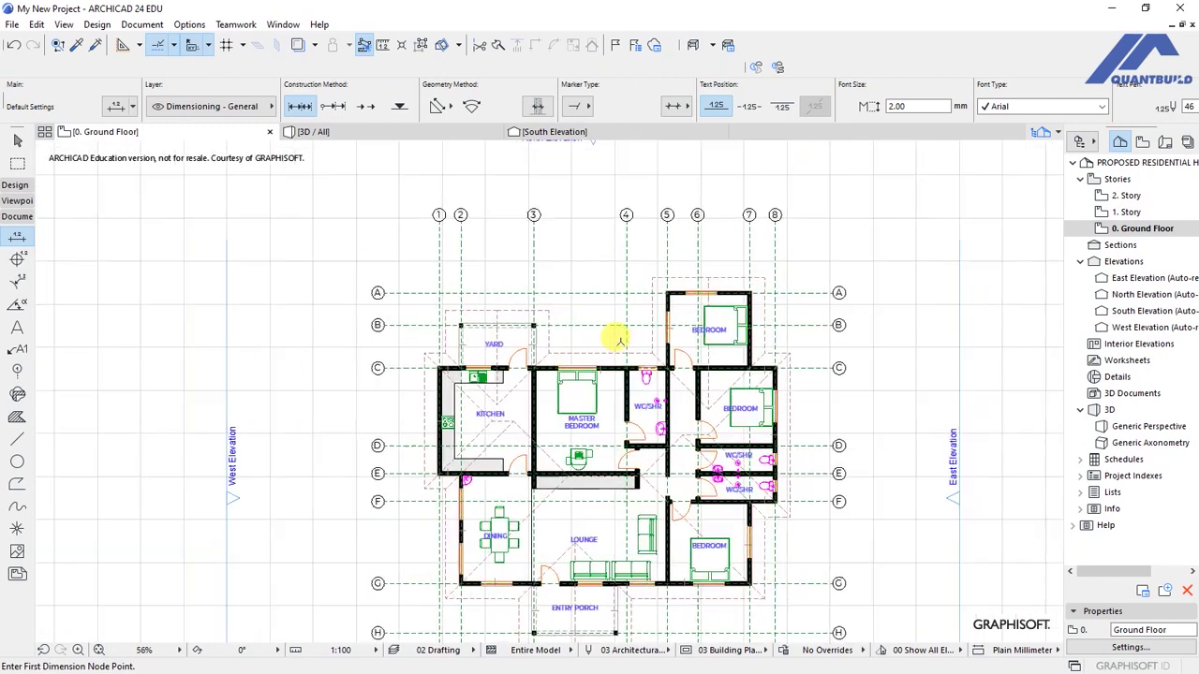
scroll(597, 255, "up", 1)
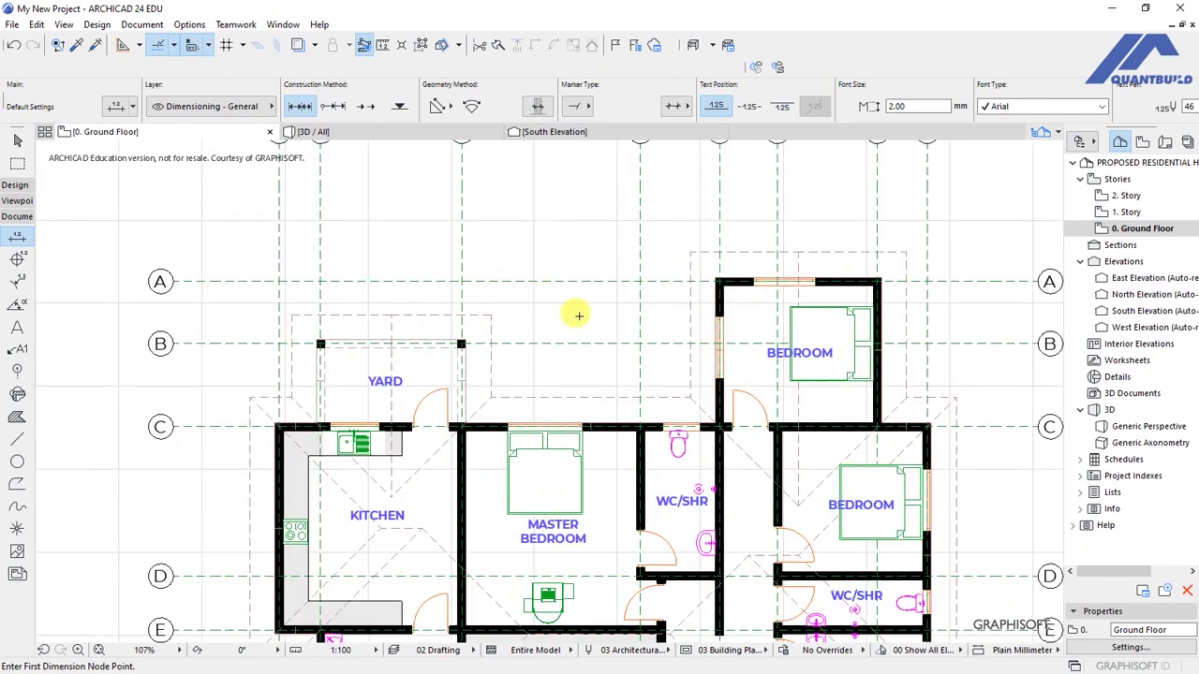
middle_click_drag(573, 315, 528, 287)
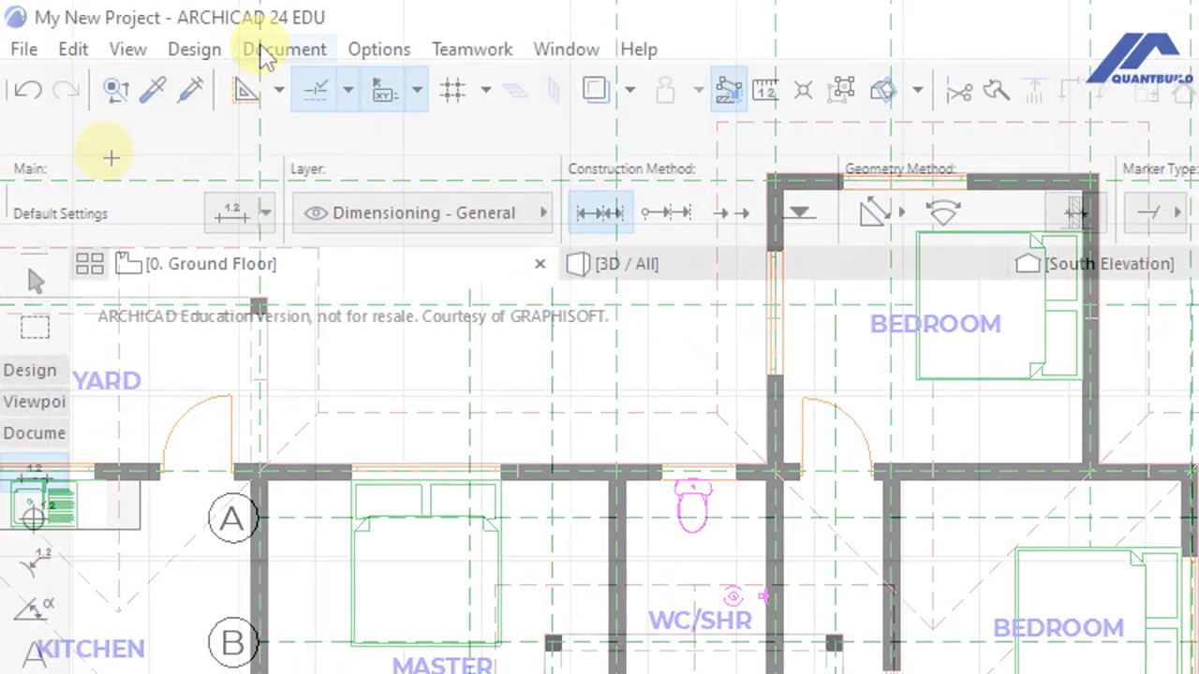
- Activate the Dimension documenting tool and open its default settings dialog
left_click(132, 24)
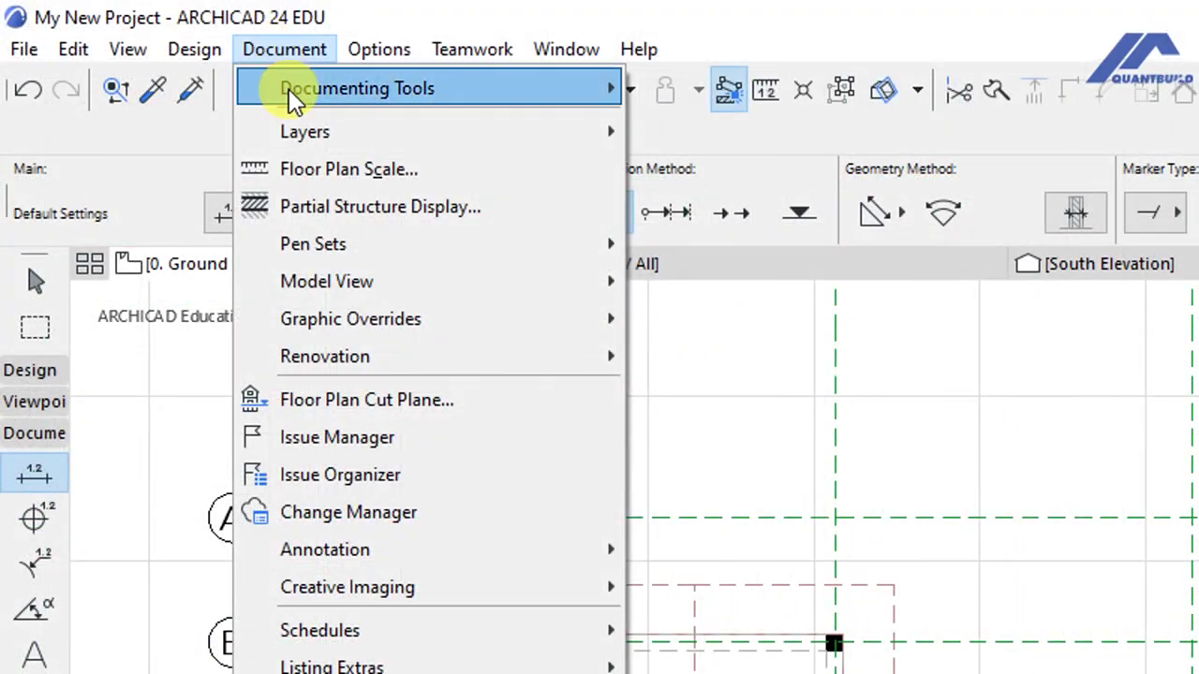
mouse_move(302, 103)
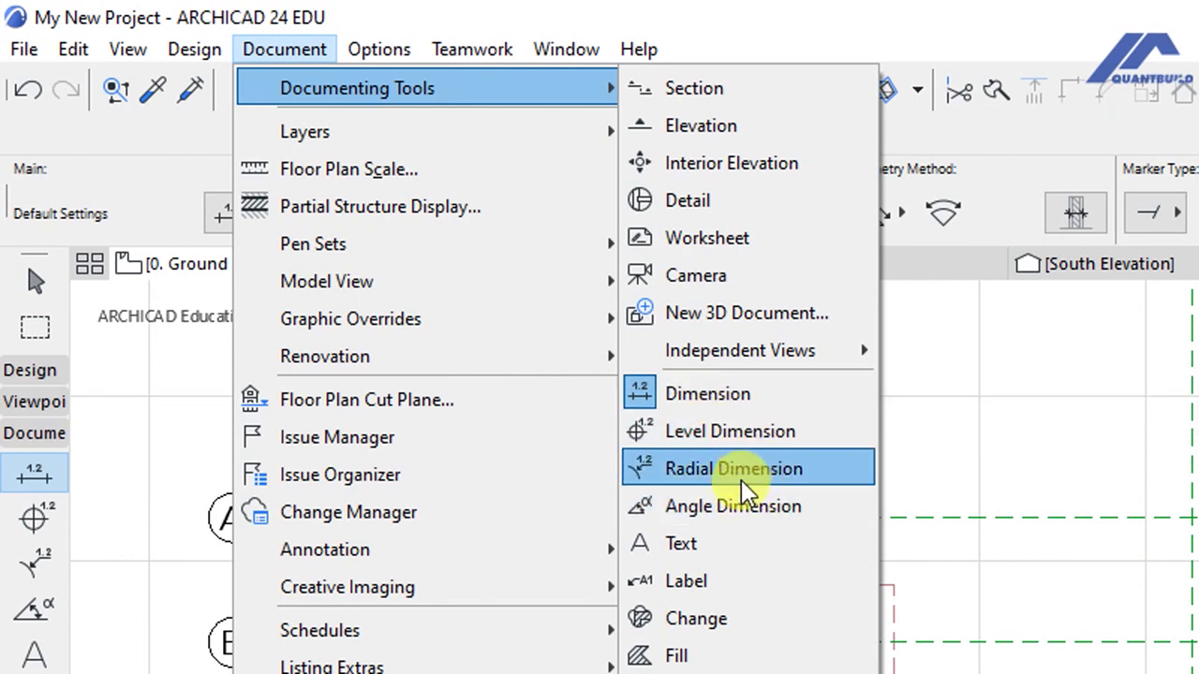
left_click(684, 392)
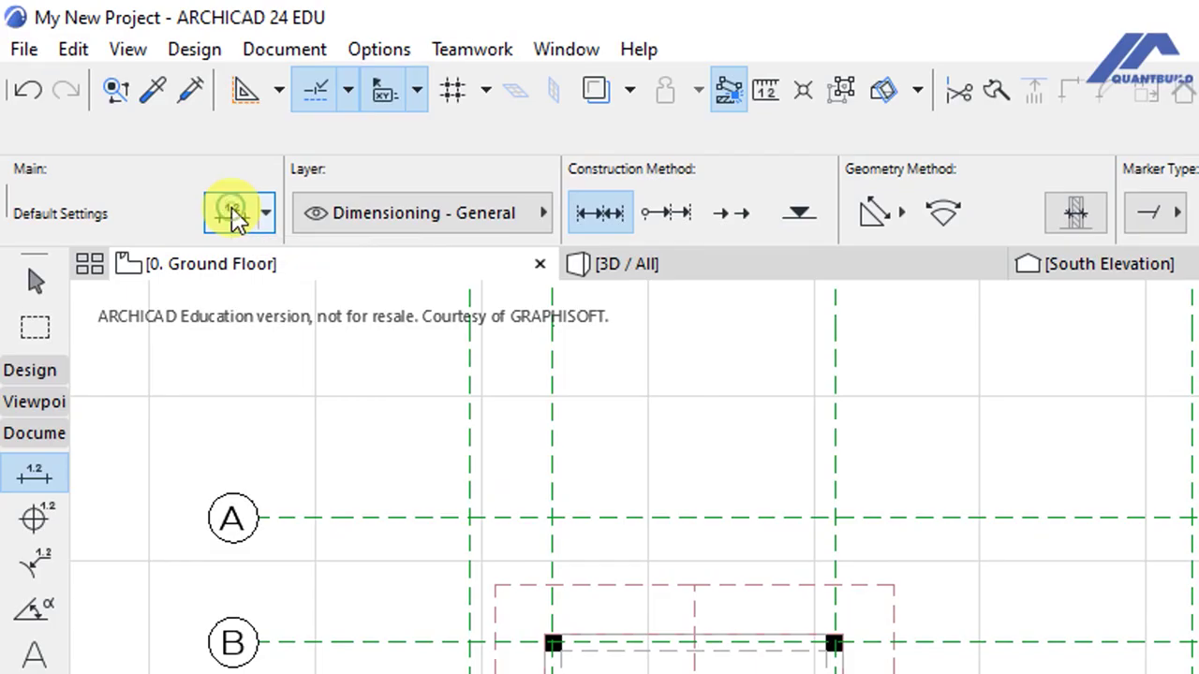
left_click(115, 106)
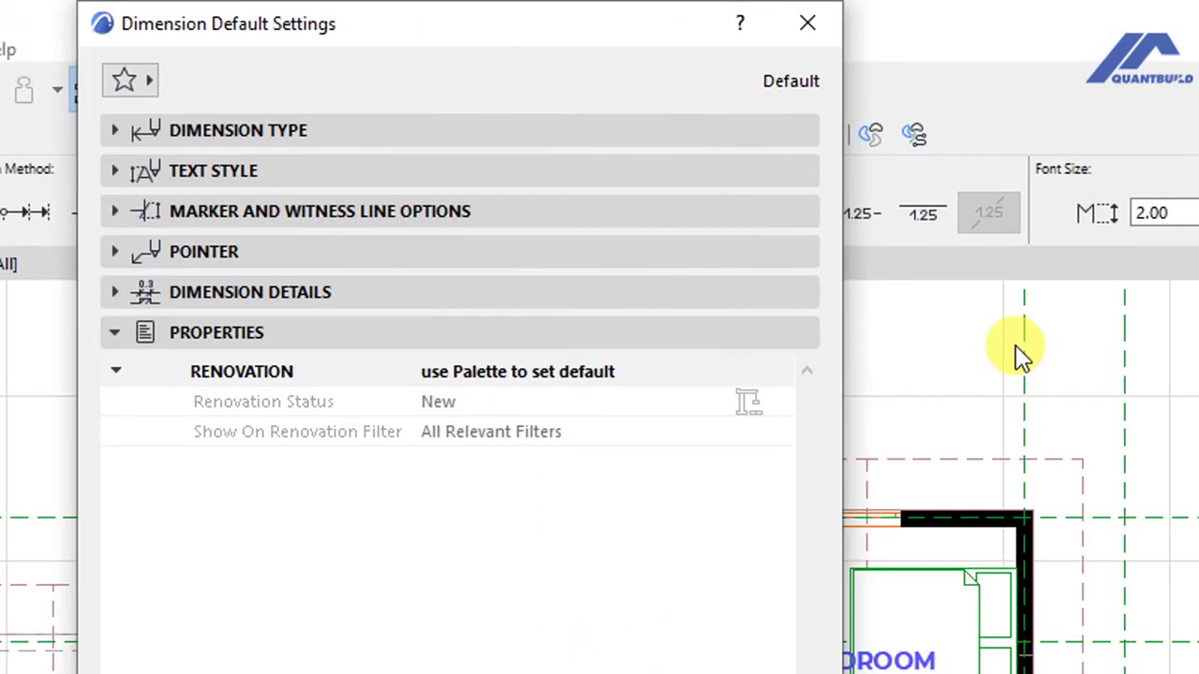
left_click_drag(542, 27, 501, 181)
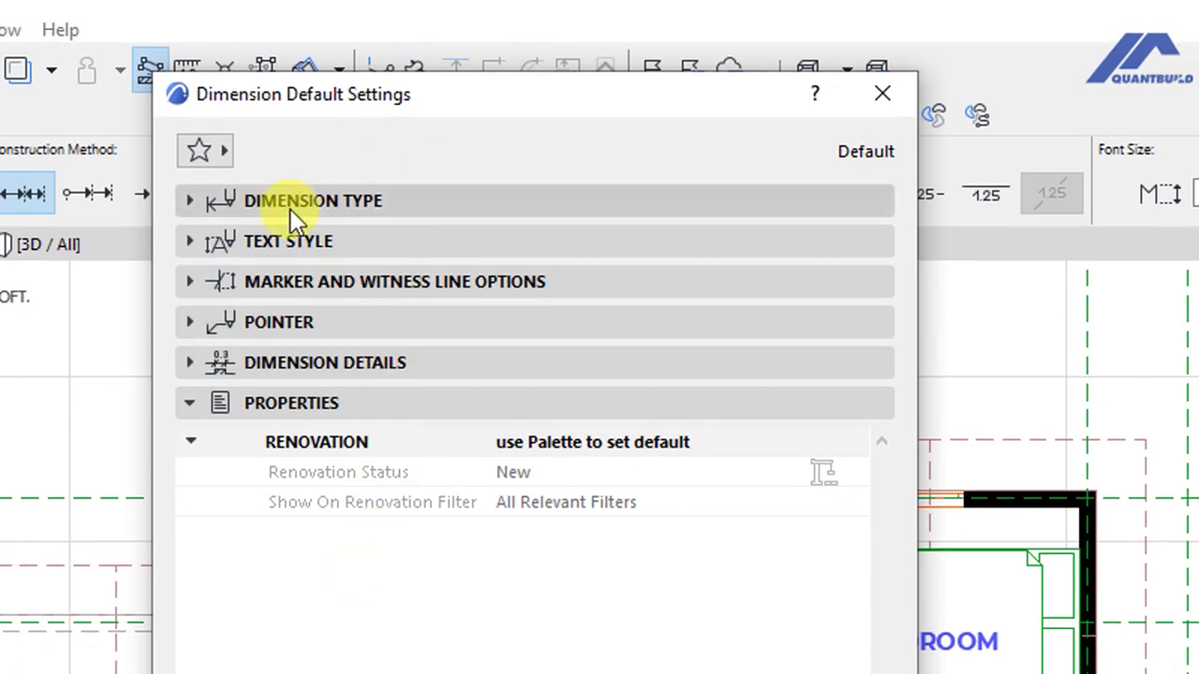
- Set the default dimension marker pen to 48 and the dimension line pen to 88
left_click(290, 216)
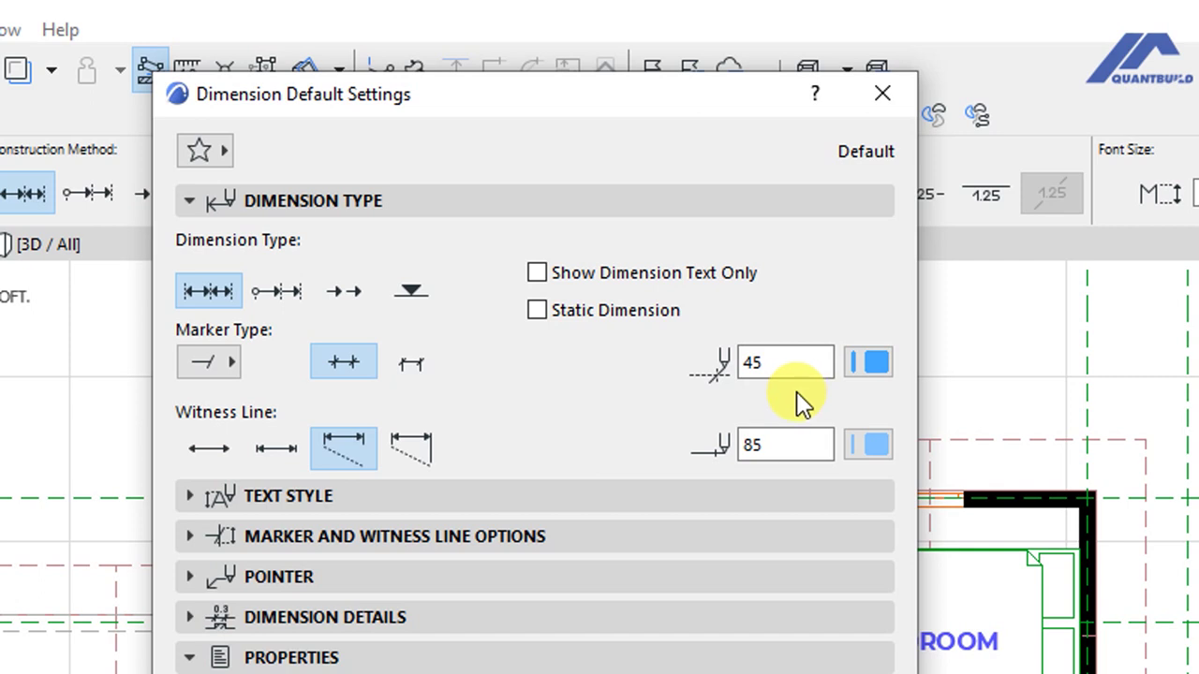
left_click(869, 364)
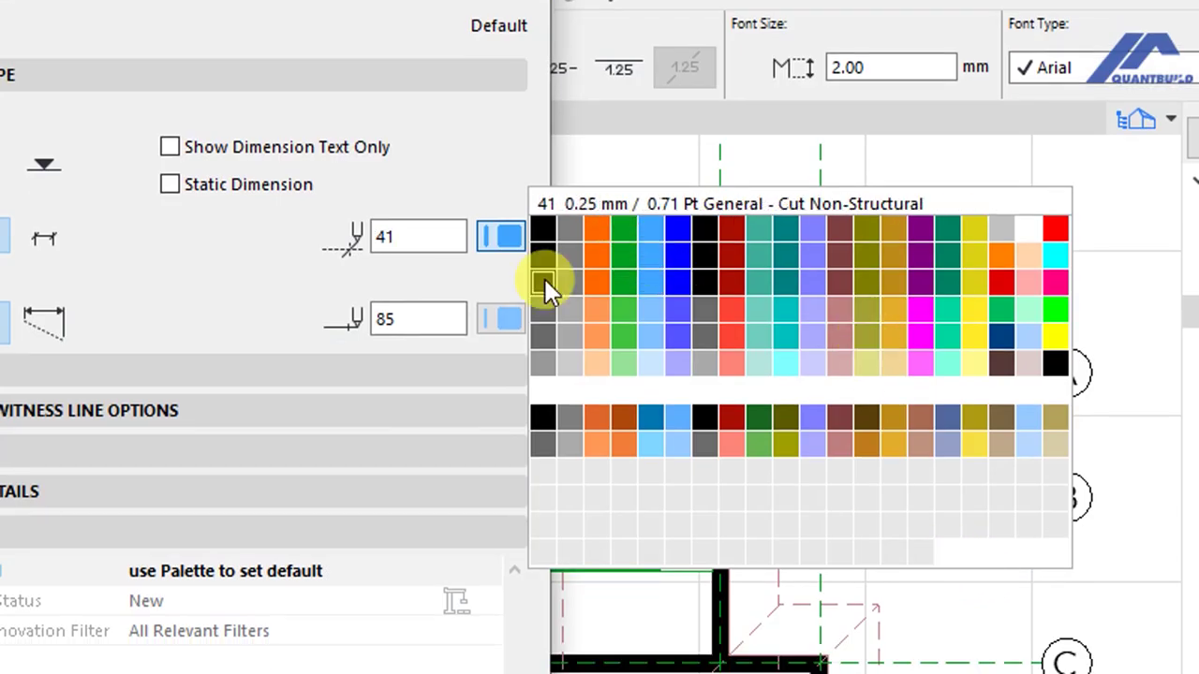
left_click(730, 286)
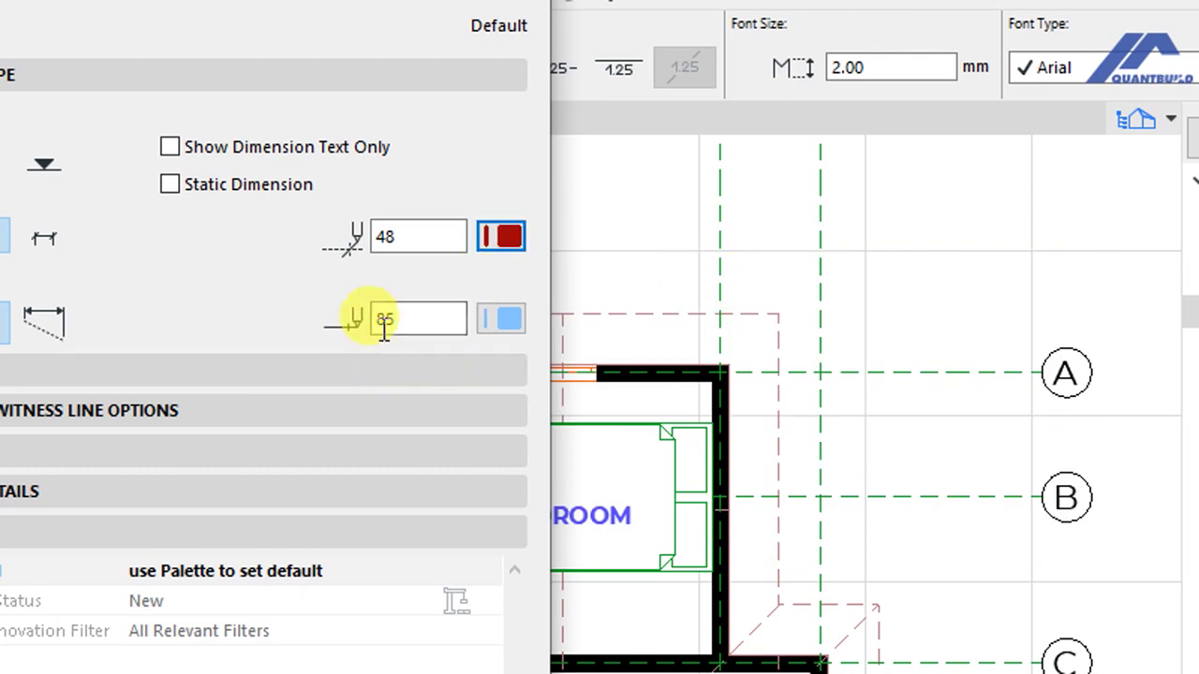
left_click(501, 319)
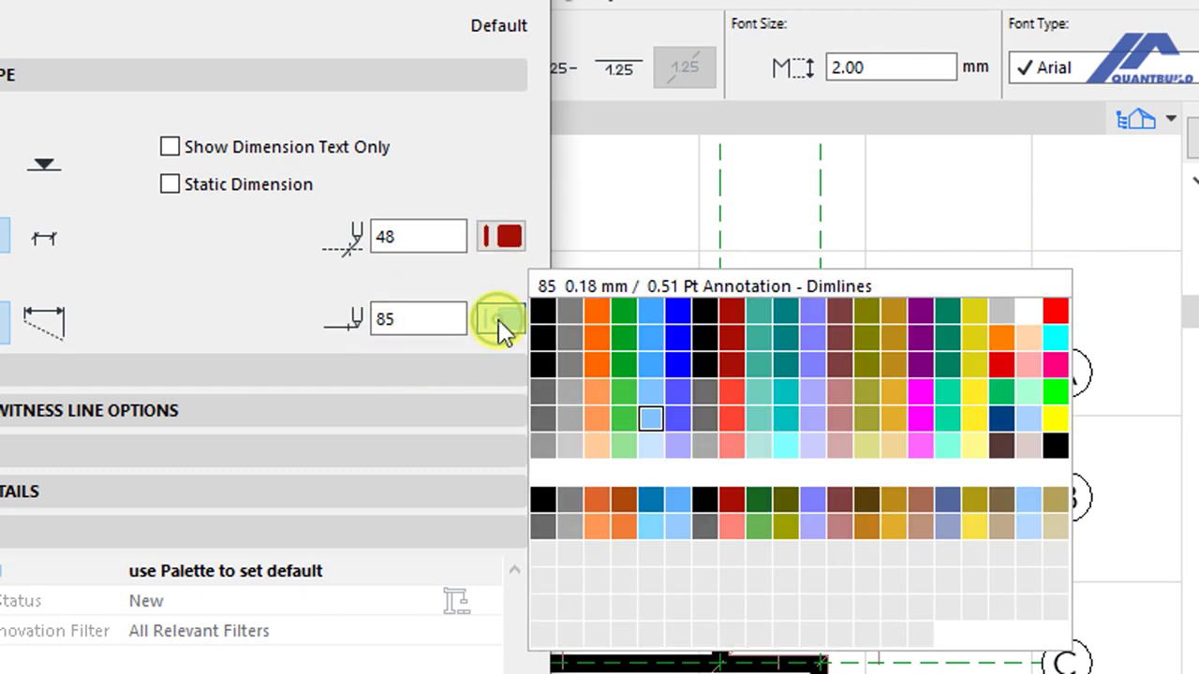
left_click(736, 415)
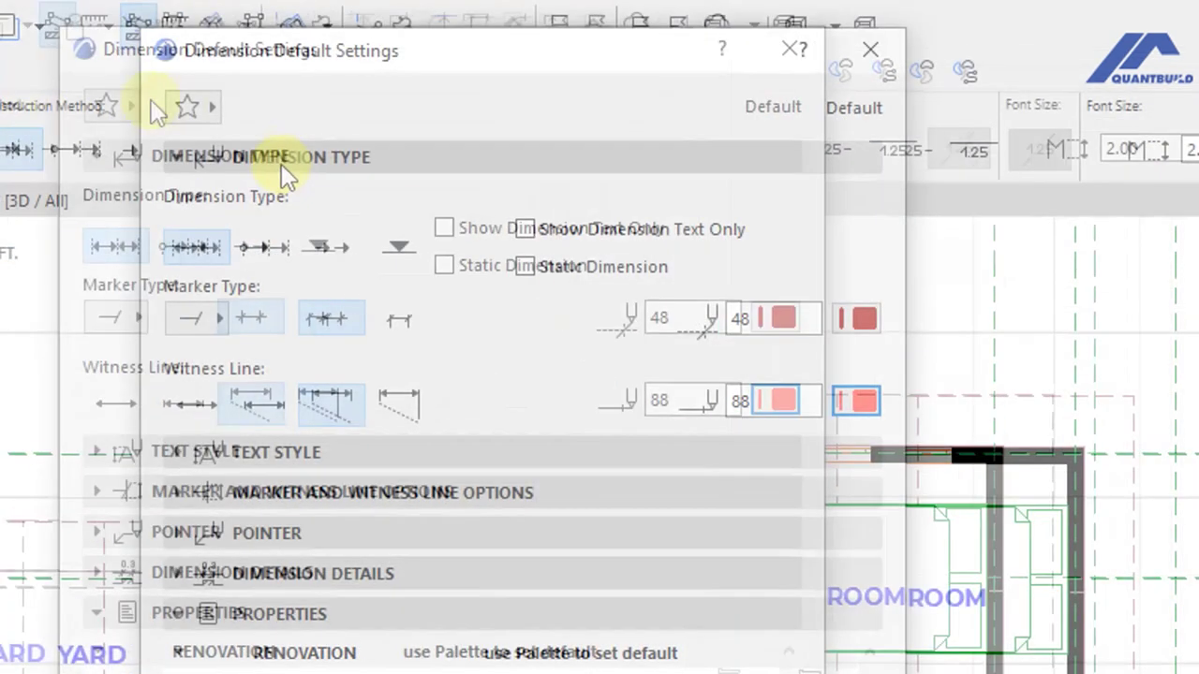
left_click(281, 155)
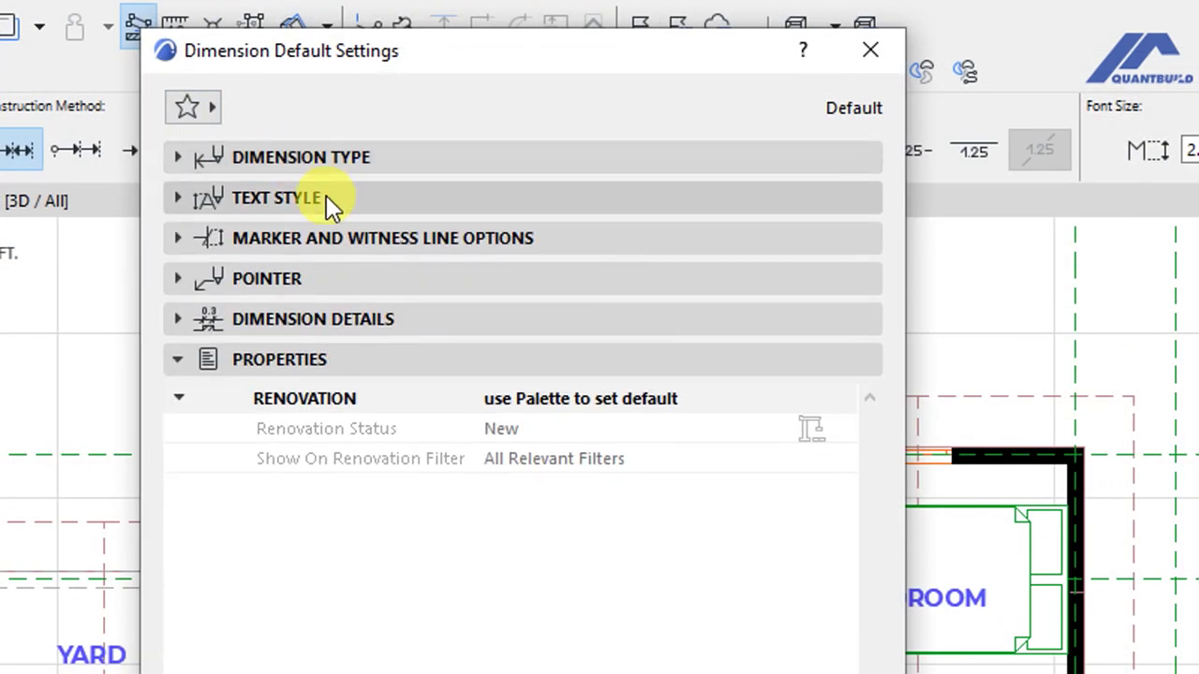
- Set the default dimension text font to Montserrat
left_click(293, 212)
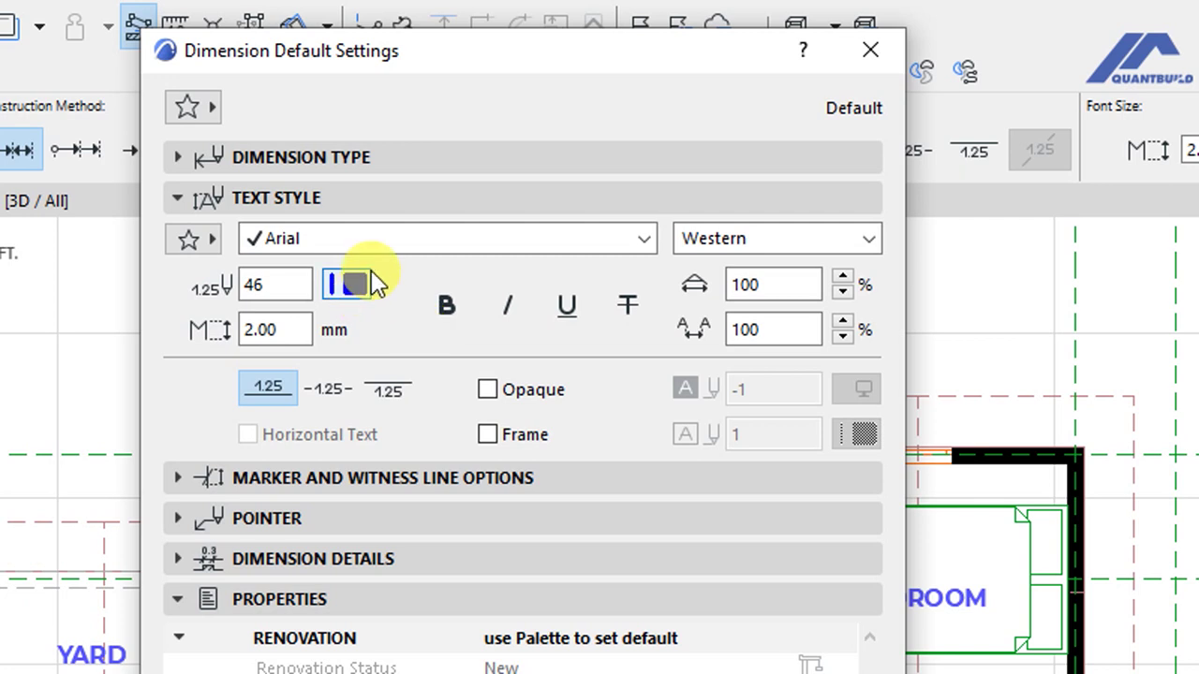
left_click(378, 241)
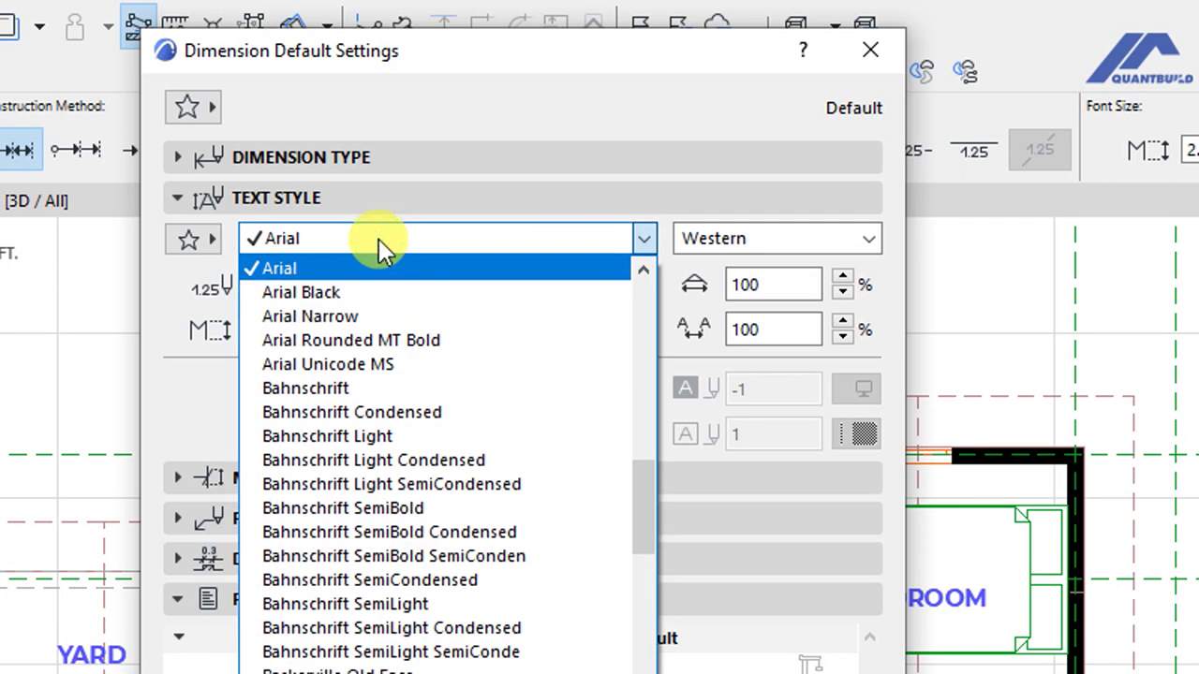
key("m")
key("m")
key("m")
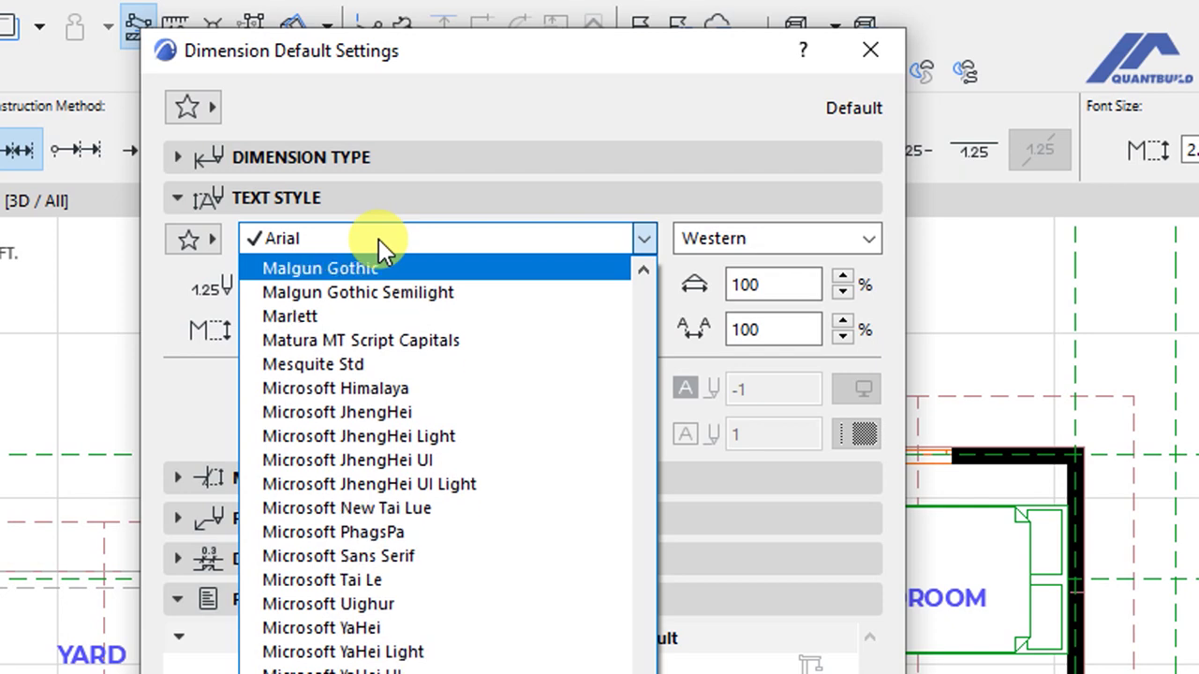
key("m")
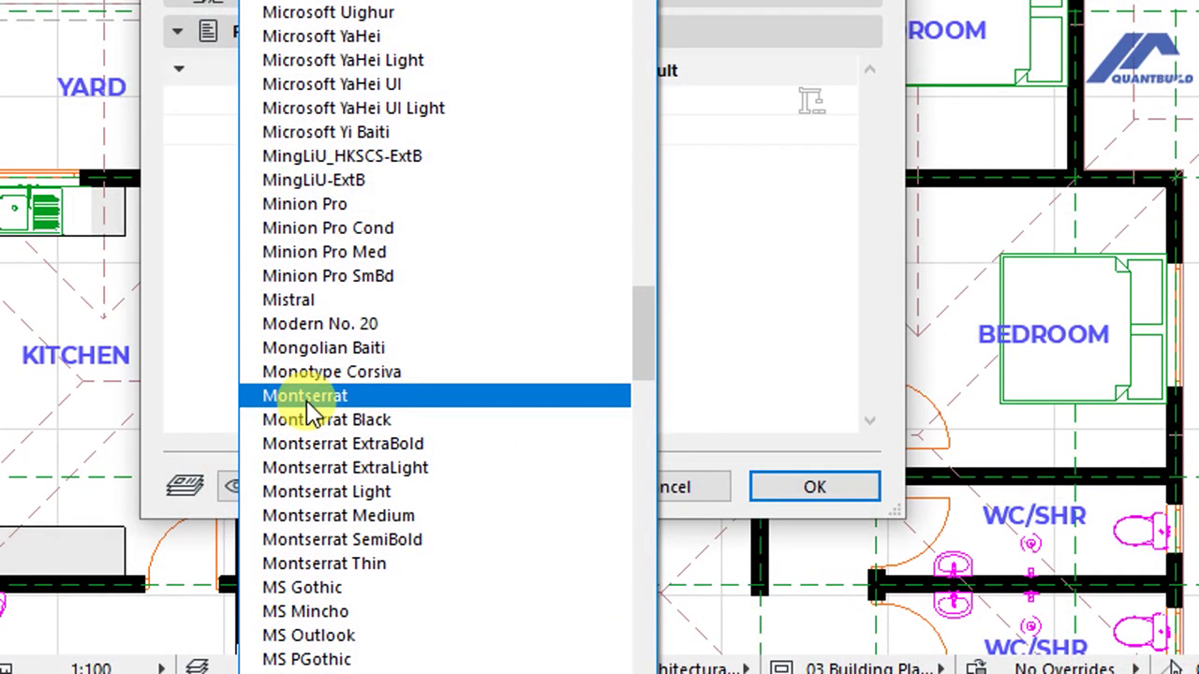
left_click(306, 400)
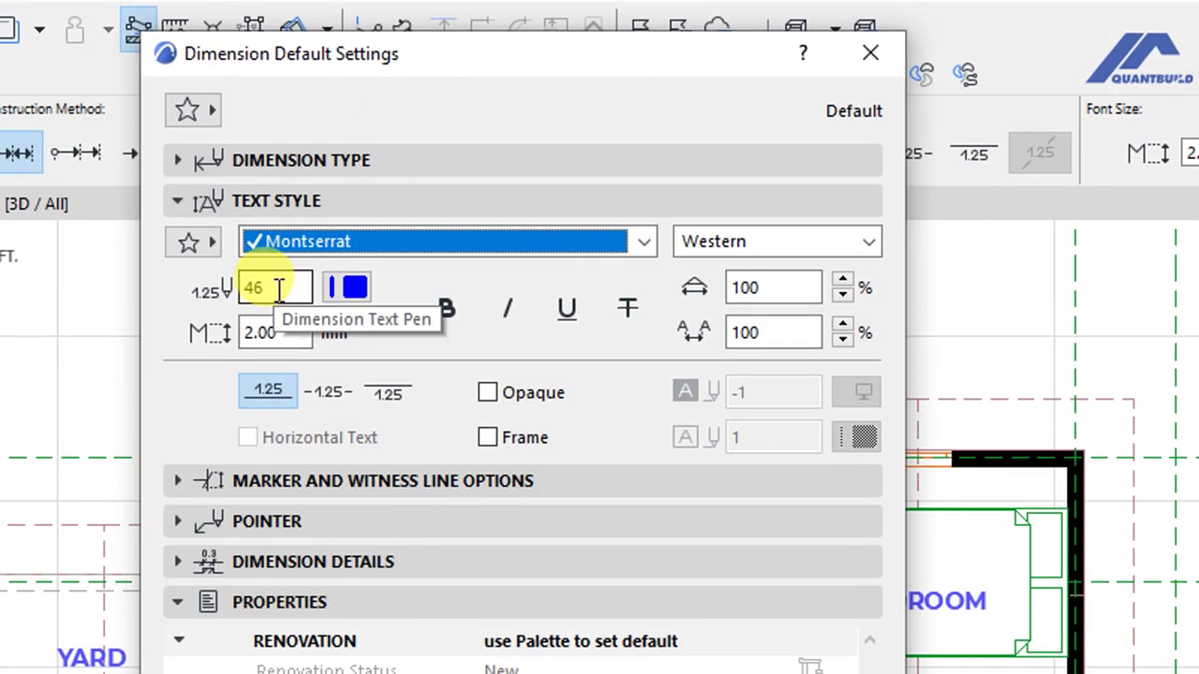
- Set the default dimension text pen to 6 and the font size to 1.80 mm
left_click(352, 288)
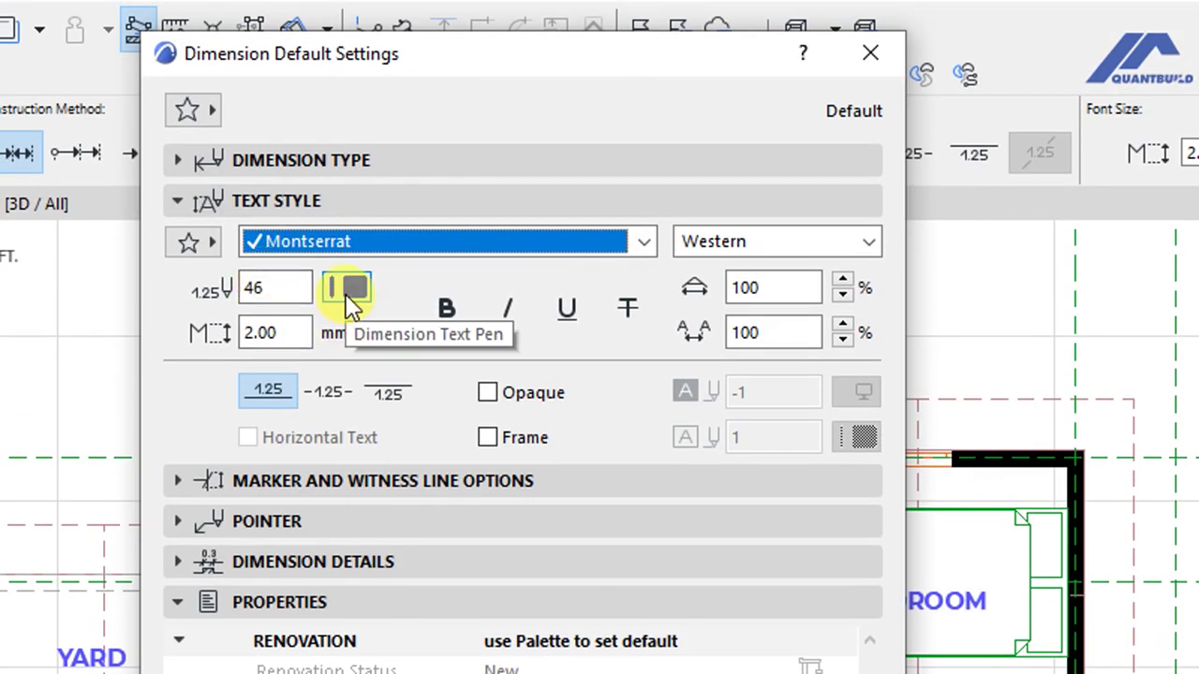
left_click(349, 289)
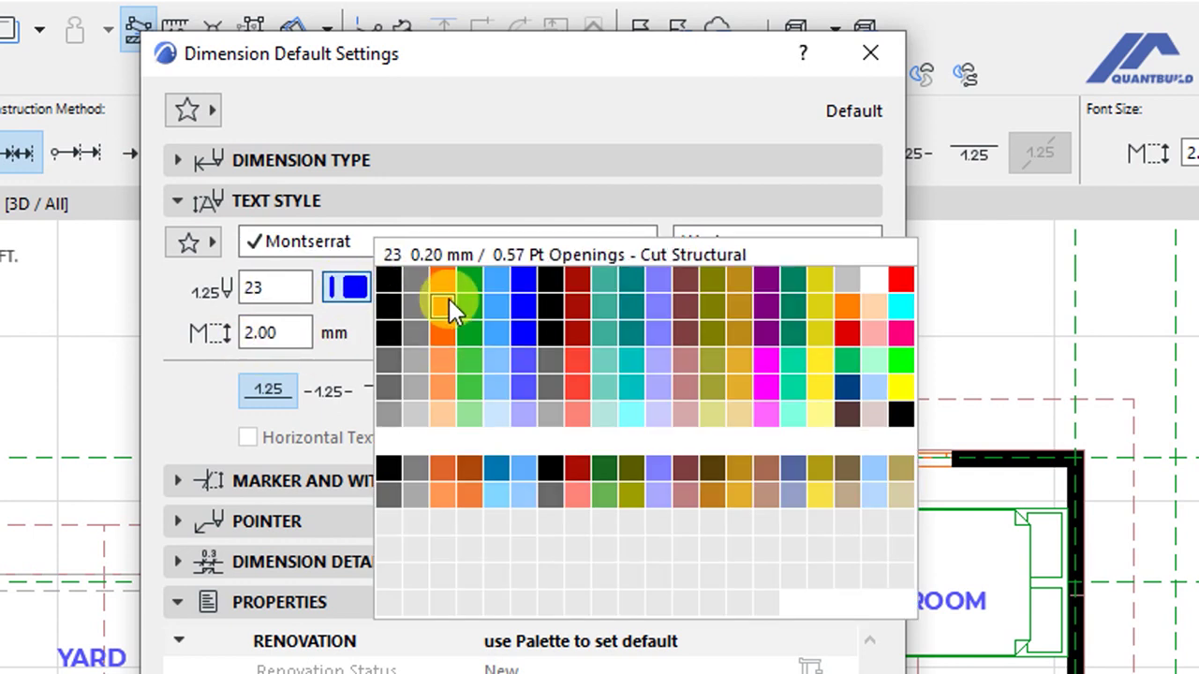
left_click(522, 292)
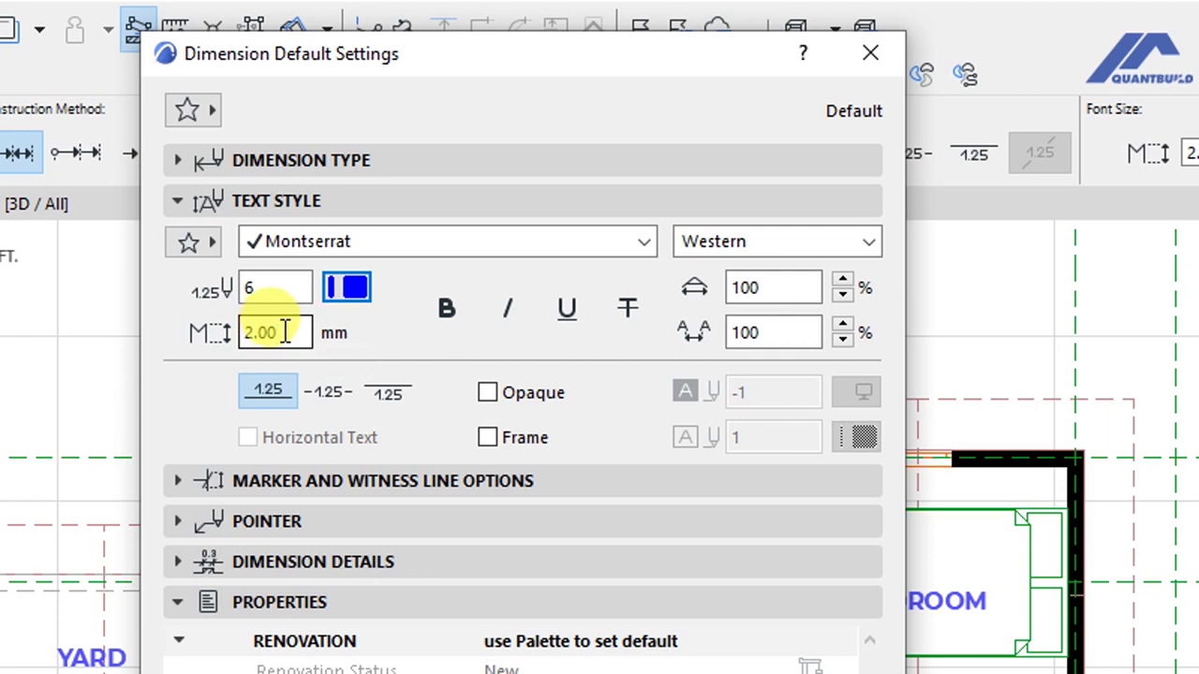
double_click(254, 331)
type("1.")
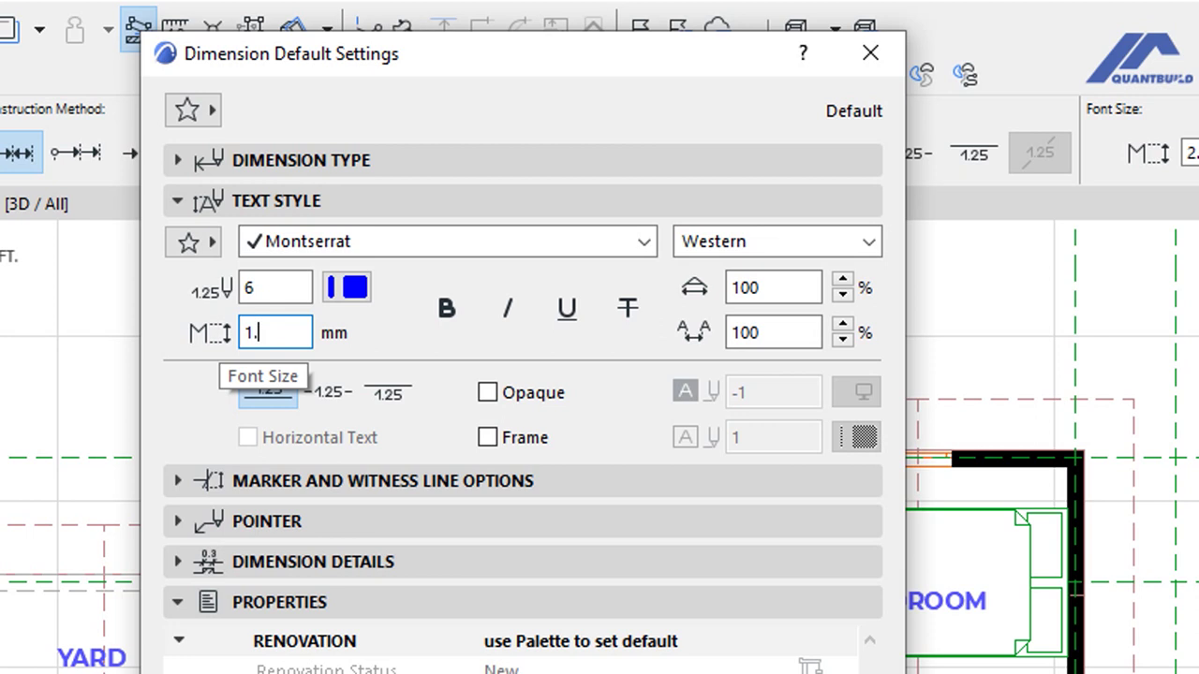
type("80")
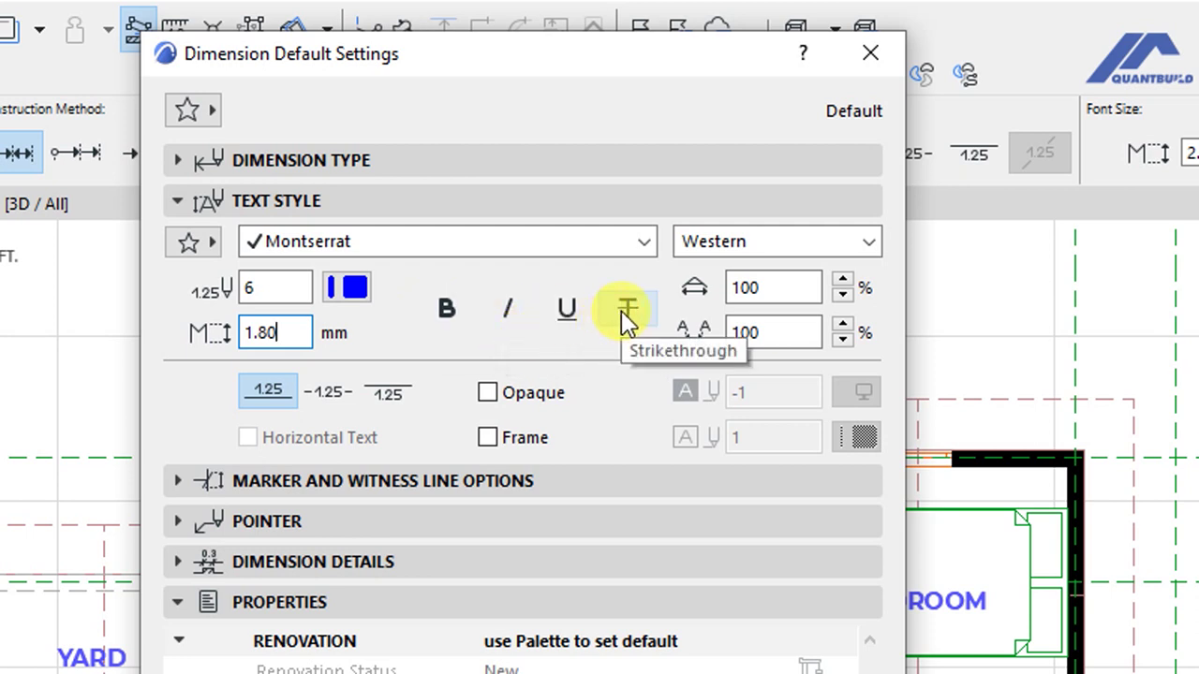
left_click(774, 290)
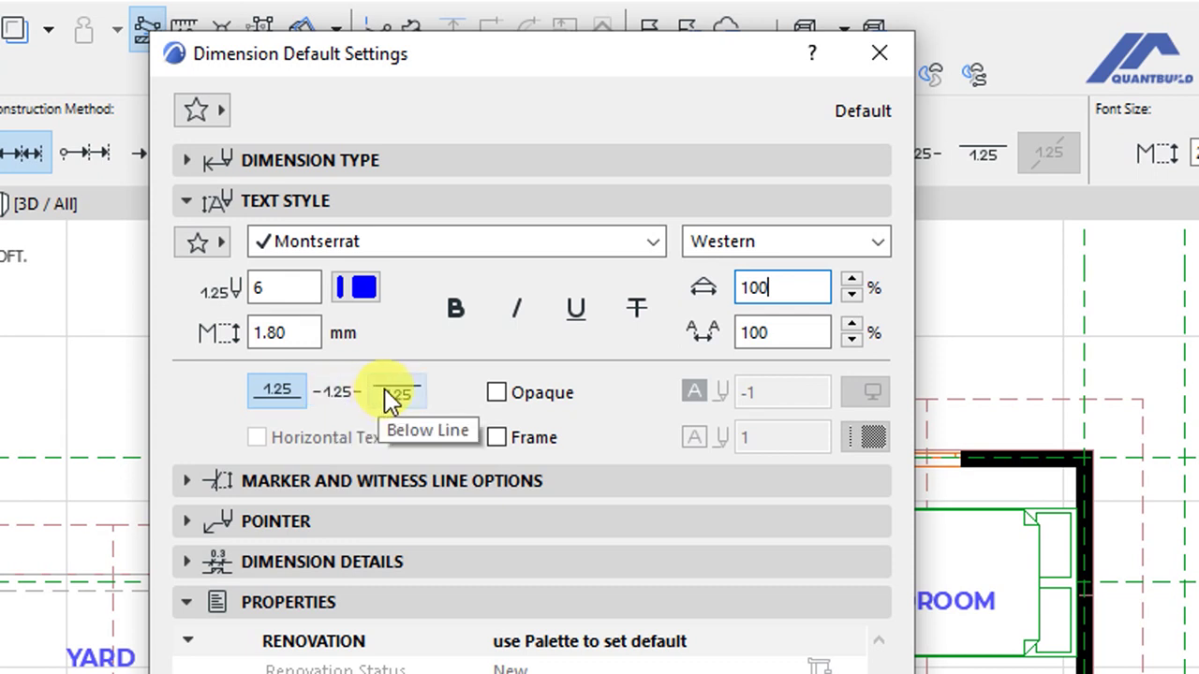
- Place the default dimension text above the line and check the marker size and custom witness line length settings
left_click(277, 402)
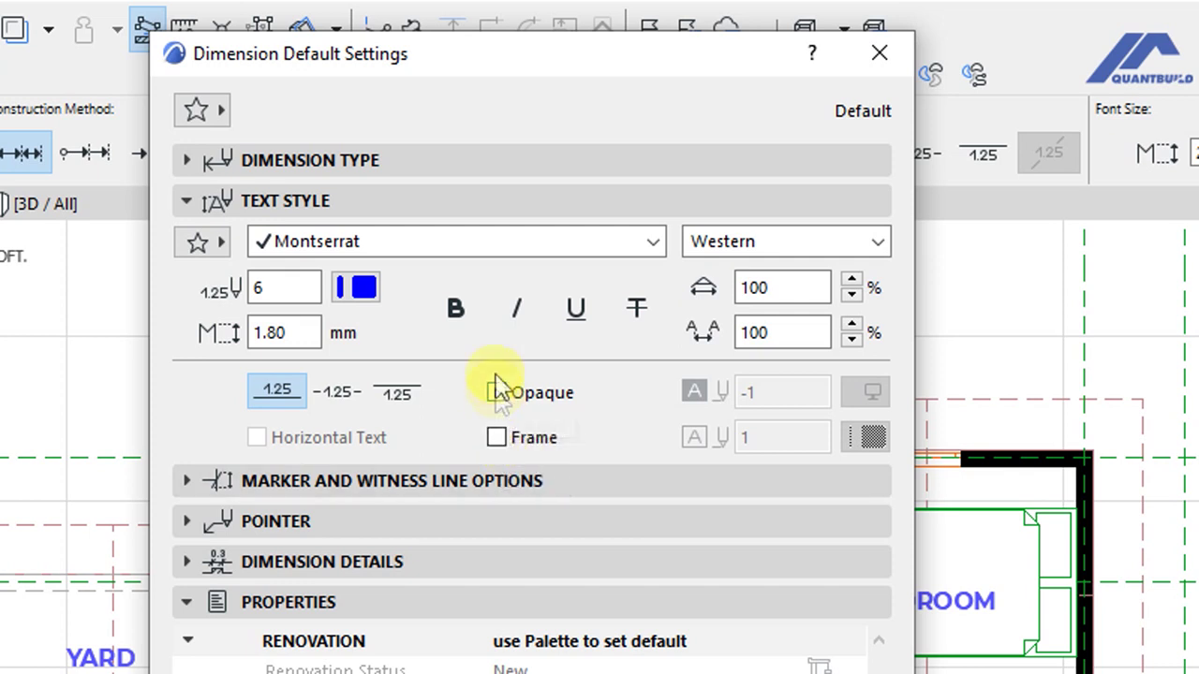
left_click(319, 481)
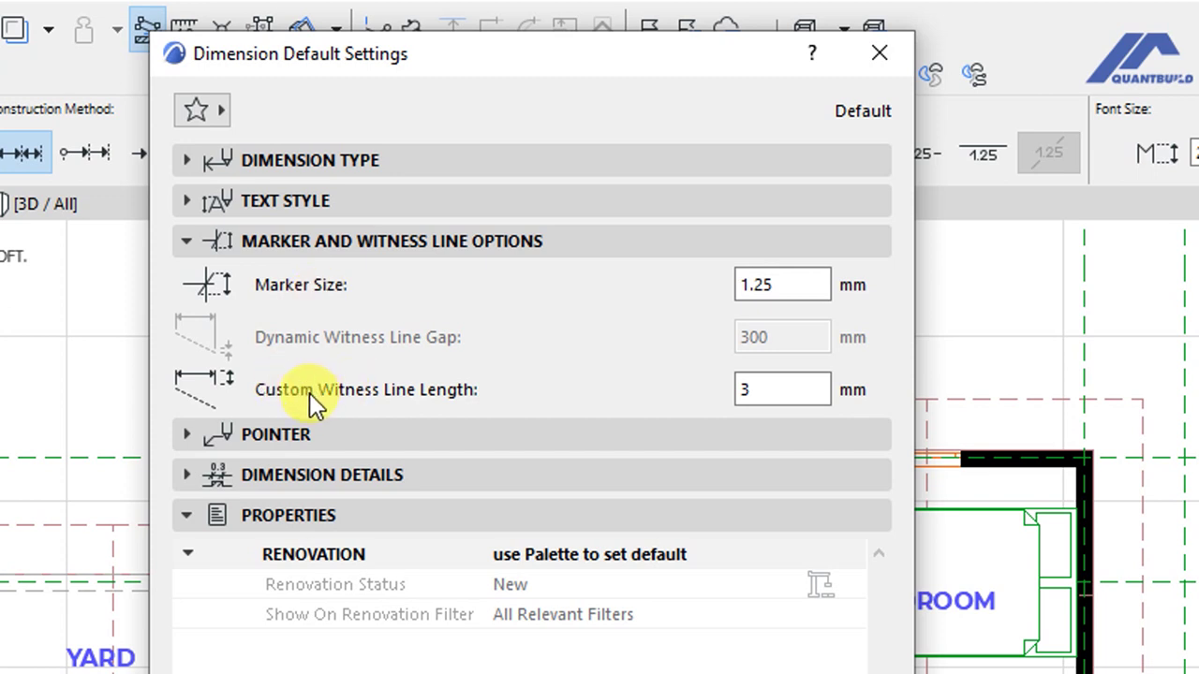
left_click(754, 389)
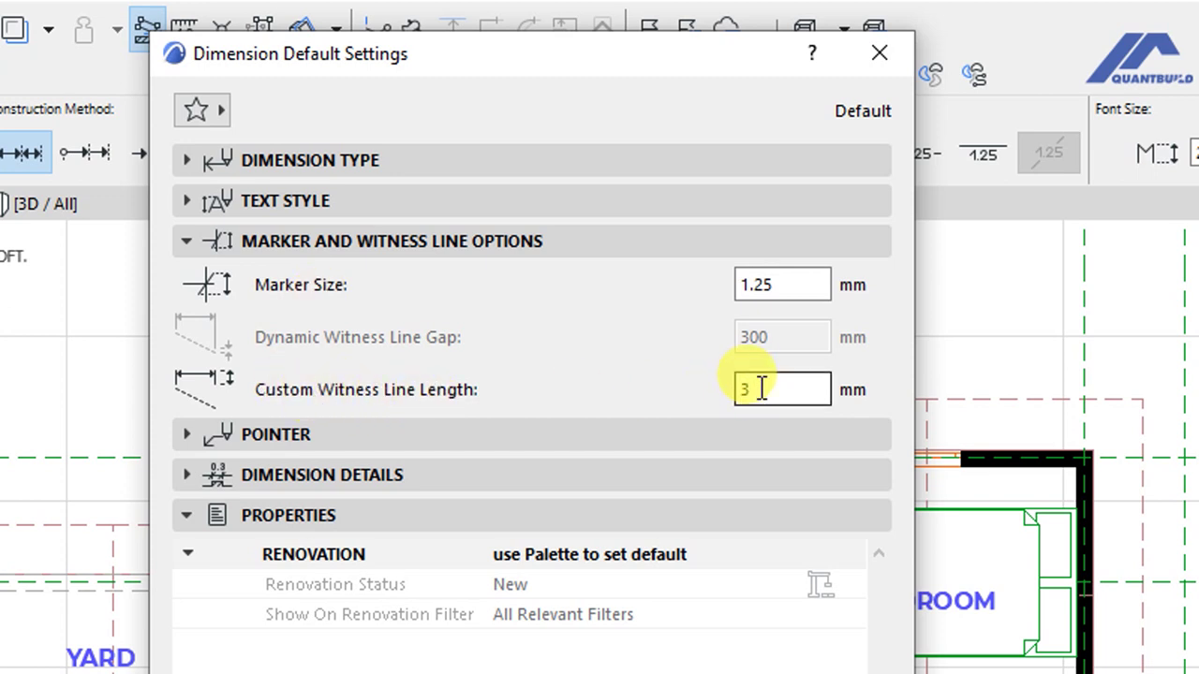
left_click(785, 285)
left_click(771, 386)
left_click(762, 283)
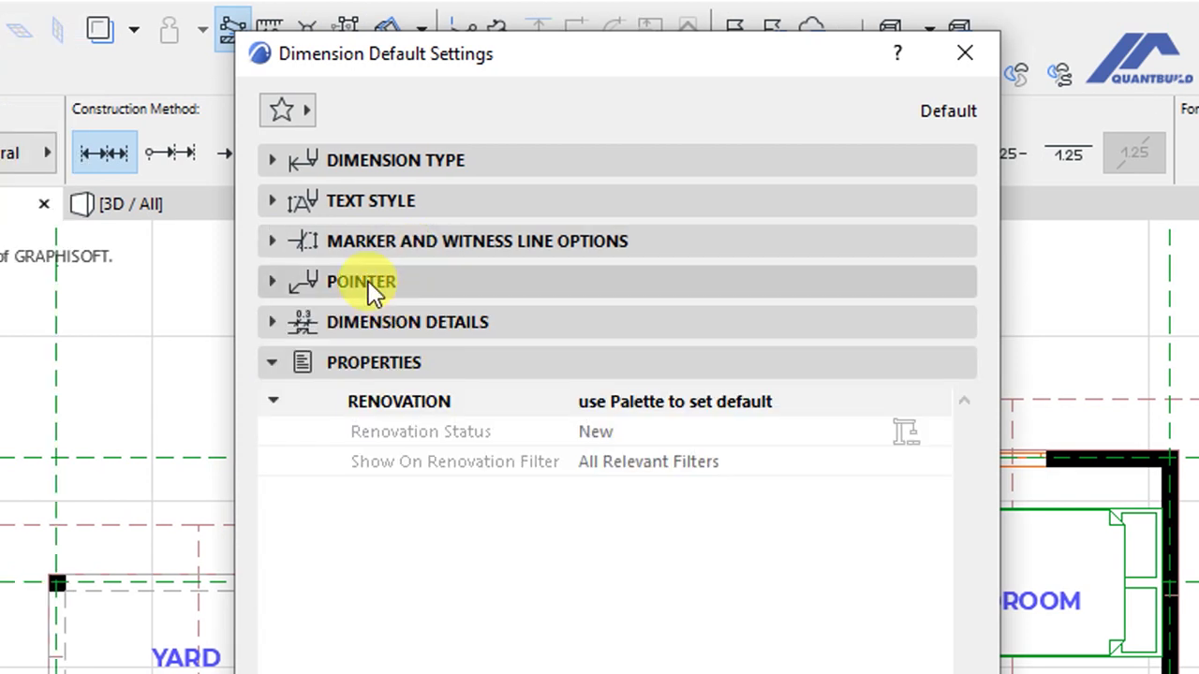
- Examine the default pointer settings, including the arrowhead size and the scale from which arrowheads are hidden
left_click(283, 281)
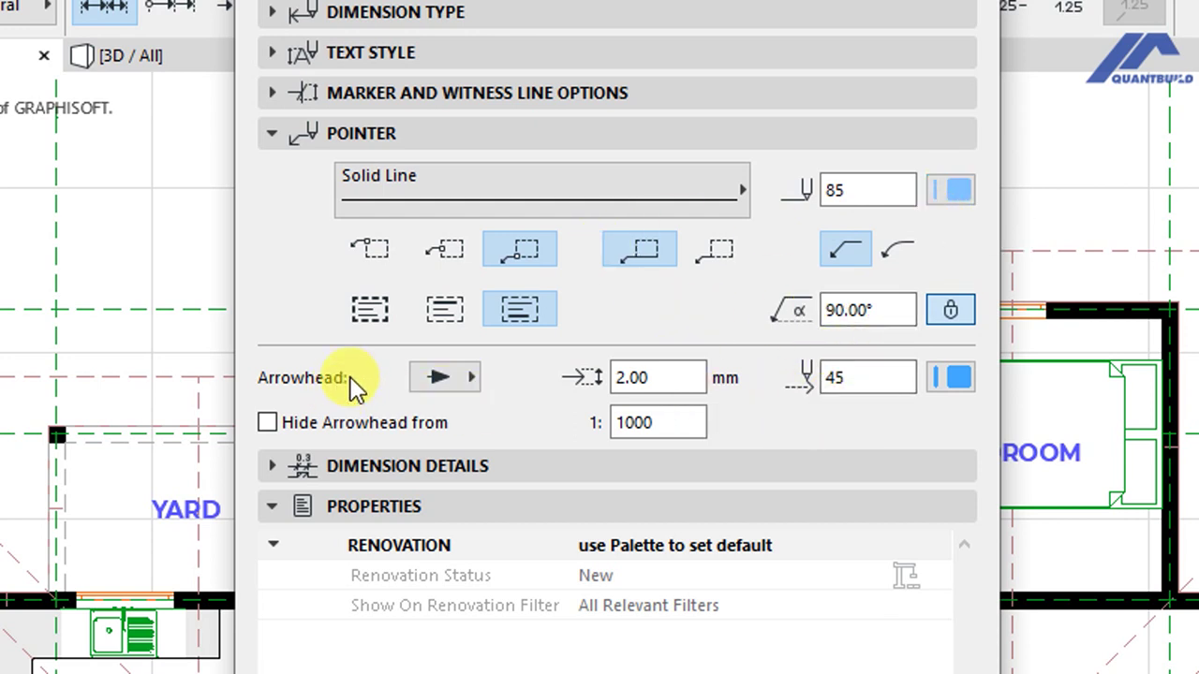
left_click(667, 379)
left_click(669, 424)
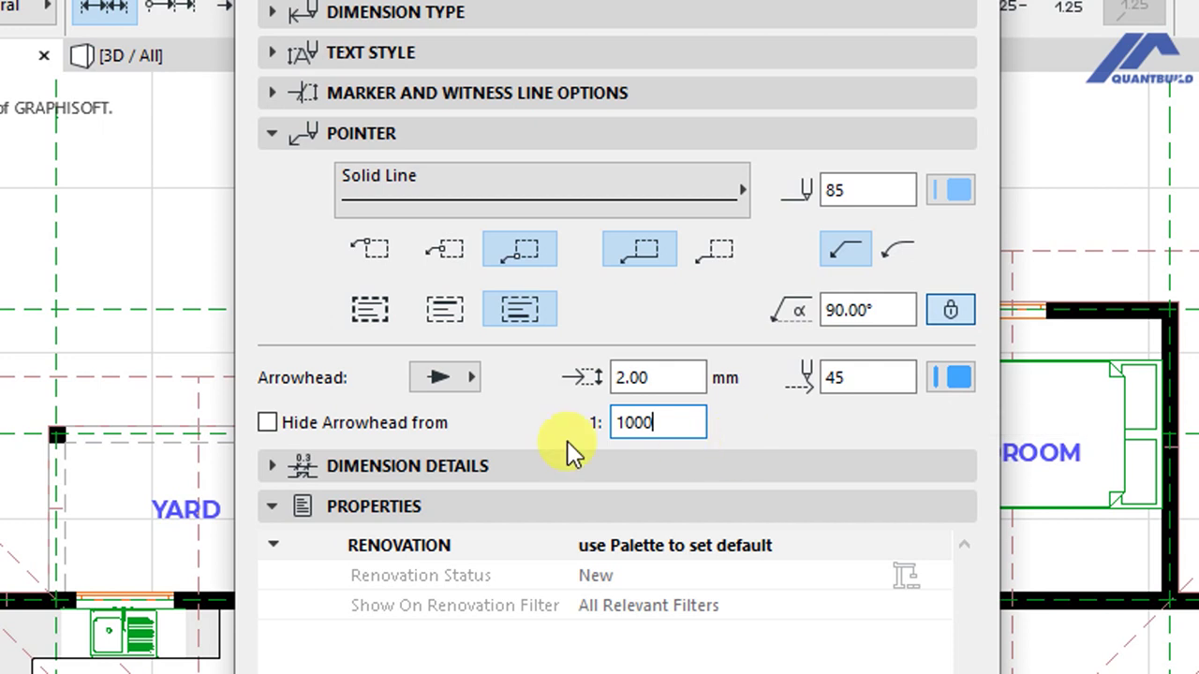
left_click(375, 133)
- Keep walls and slabs dimensioned automatically by their outer faces in the default dimension details
left_click(371, 175)
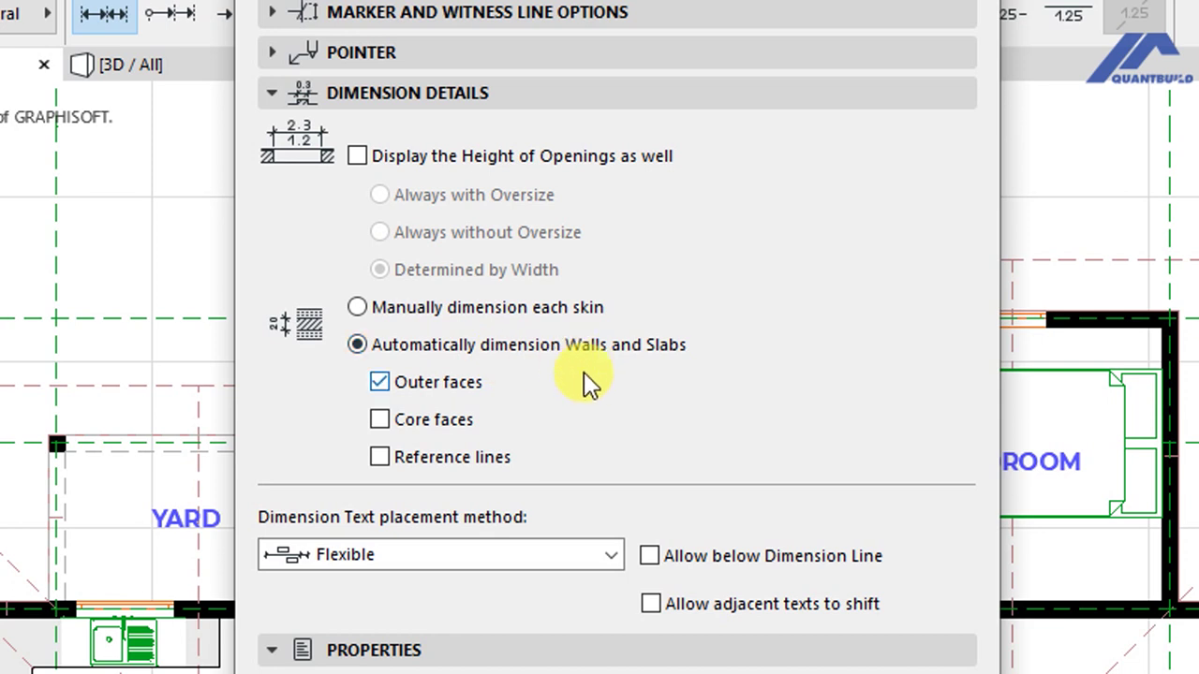
scroll(586, 571, "down", 3)
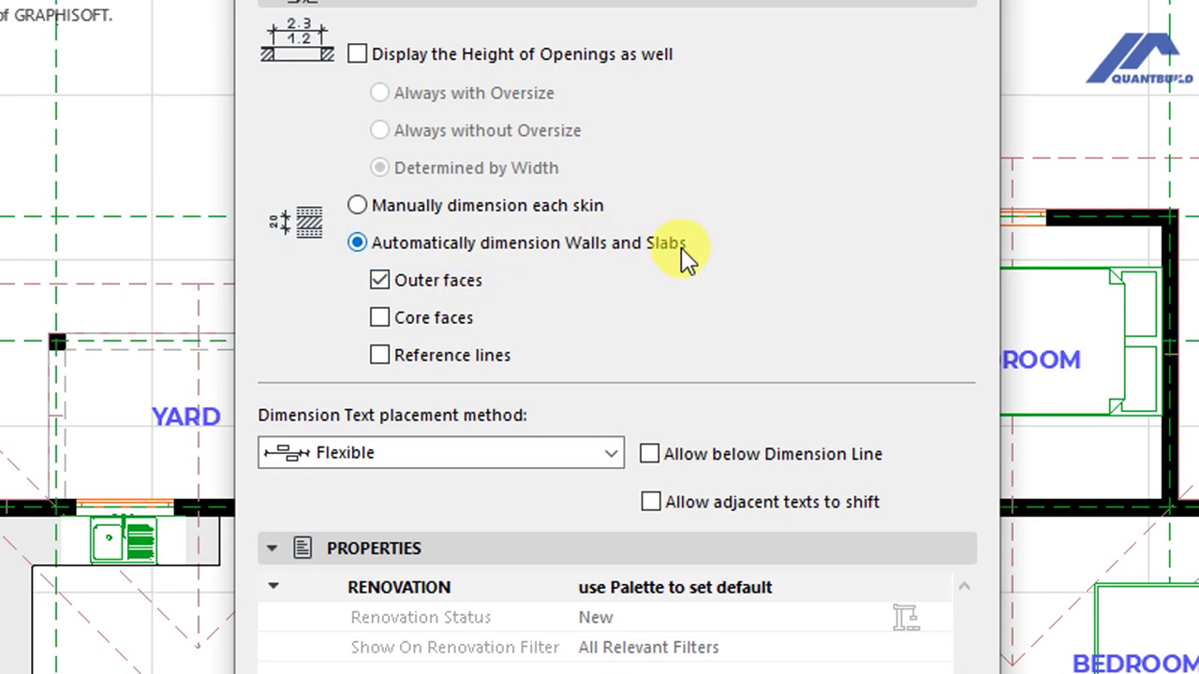
left_click(379, 281)
left_click(379, 281)
left_click(380, 281)
left_click(379, 281)
scroll(453, 594, "down", 5)
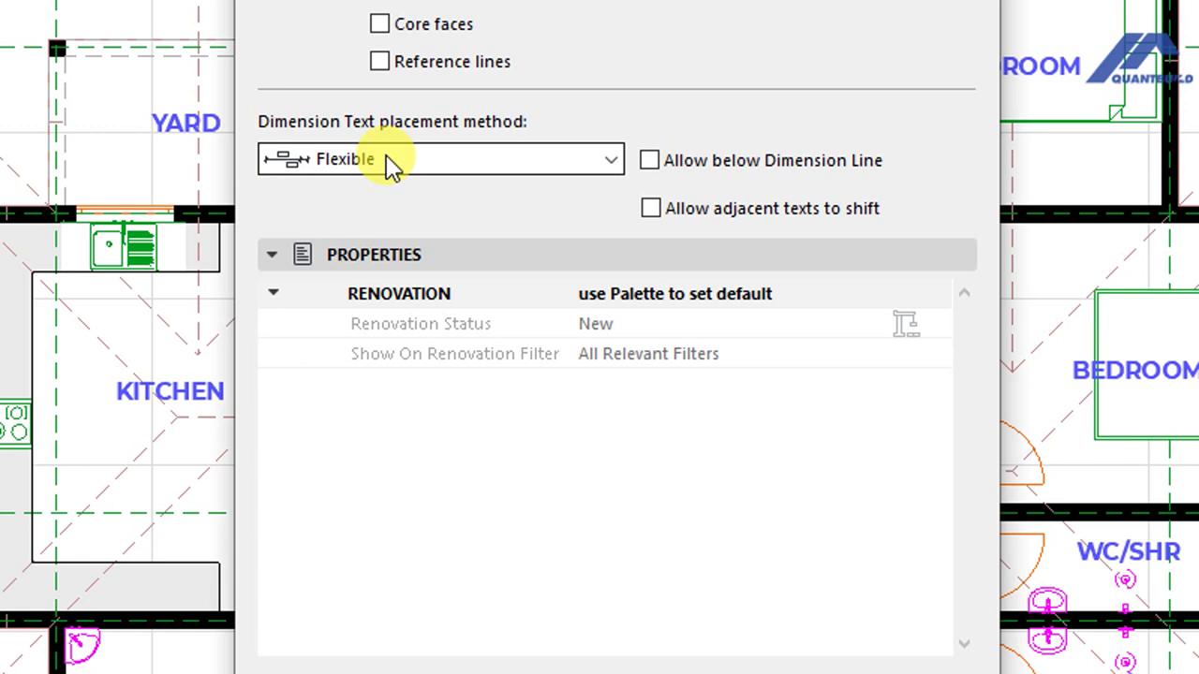
- Check the dimension text placement method and the dimension type, and accept the default dimension settings
left_click(559, 159)
left_click(366, 214)
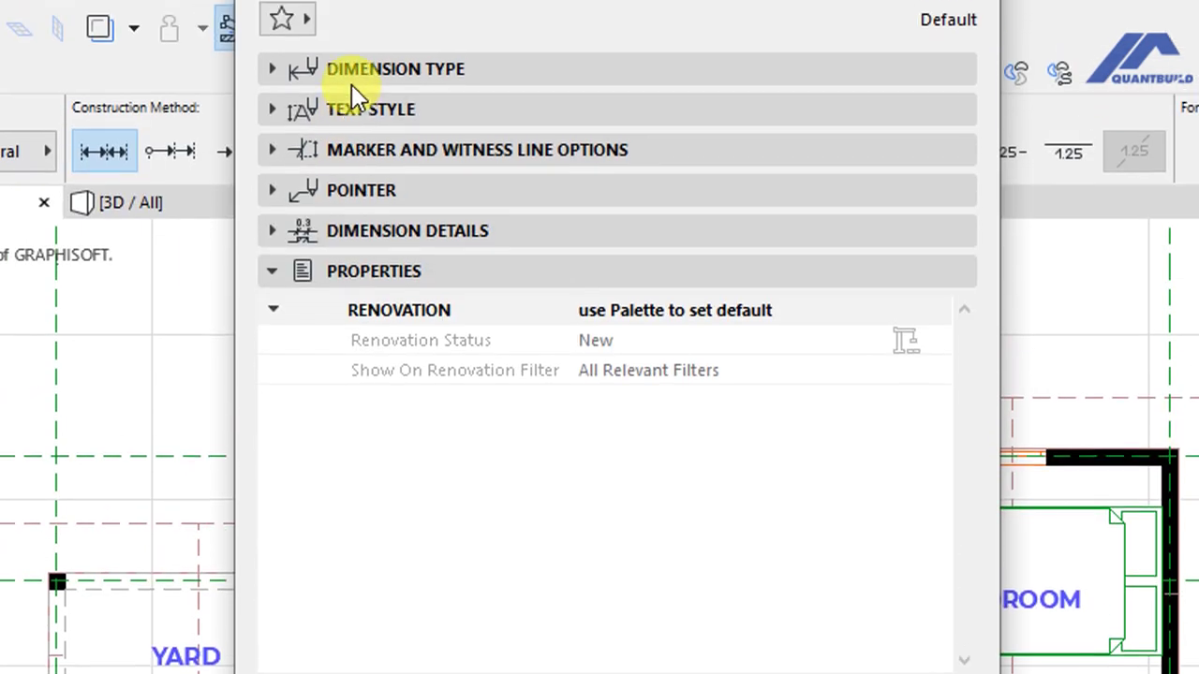
left_click(353, 81)
left_click(379, 76)
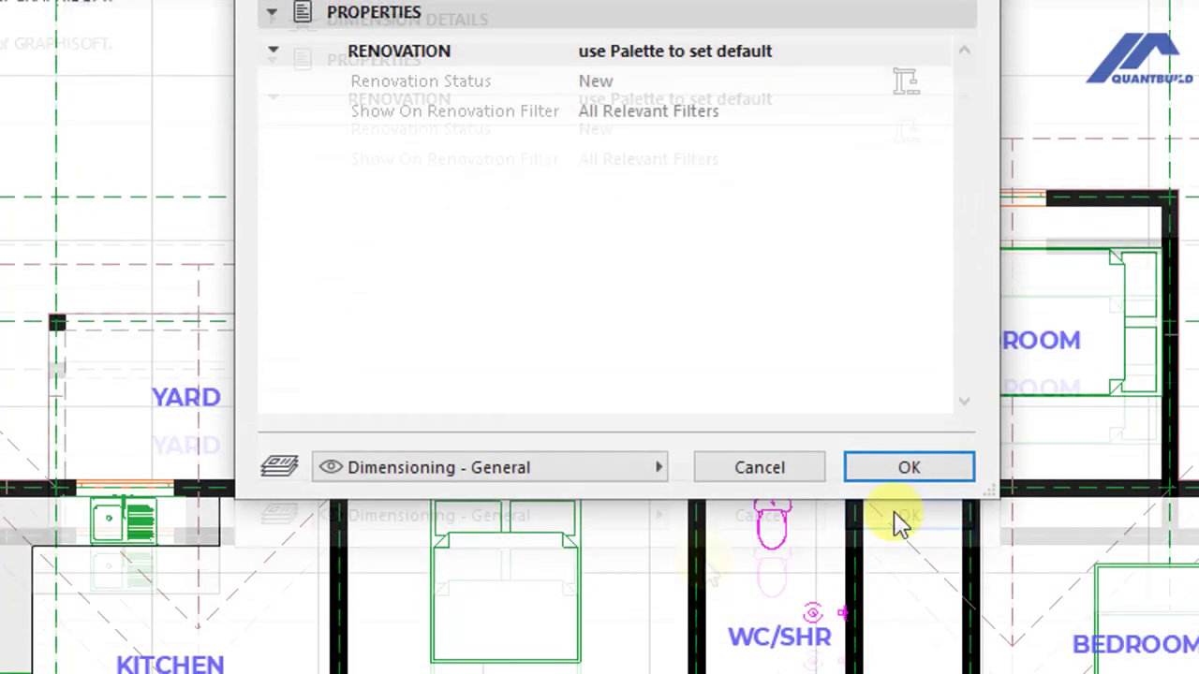
left_click(901, 475)
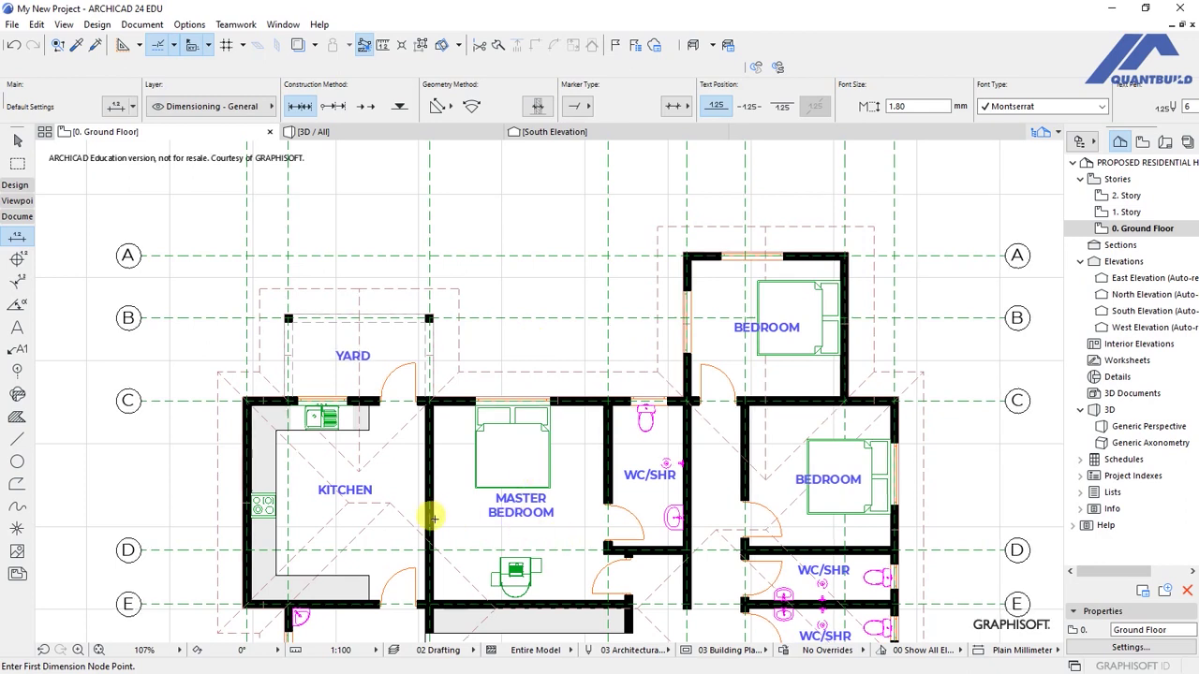
- Identify the roof's layer from the roof outline on the plan, hide the Shell - Roof layer, and clear the selection
scroll(435, 522, "down", 2)
scroll(469, 393, "up", 2)
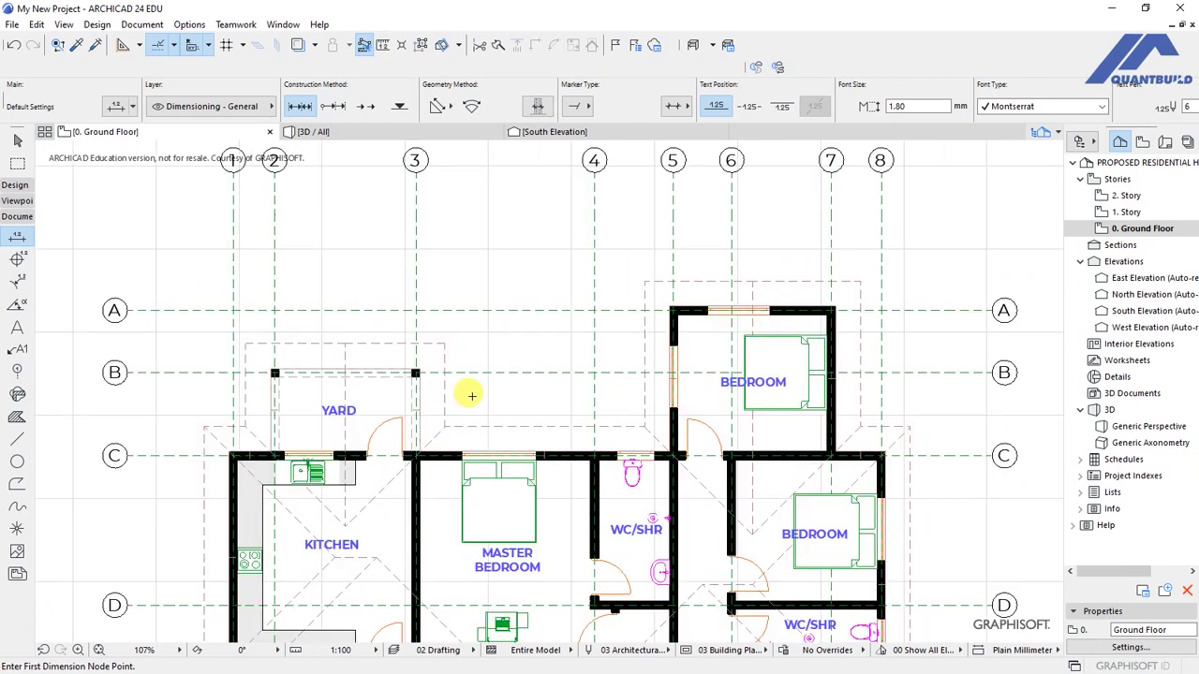
scroll(471, 398, "up", 1)
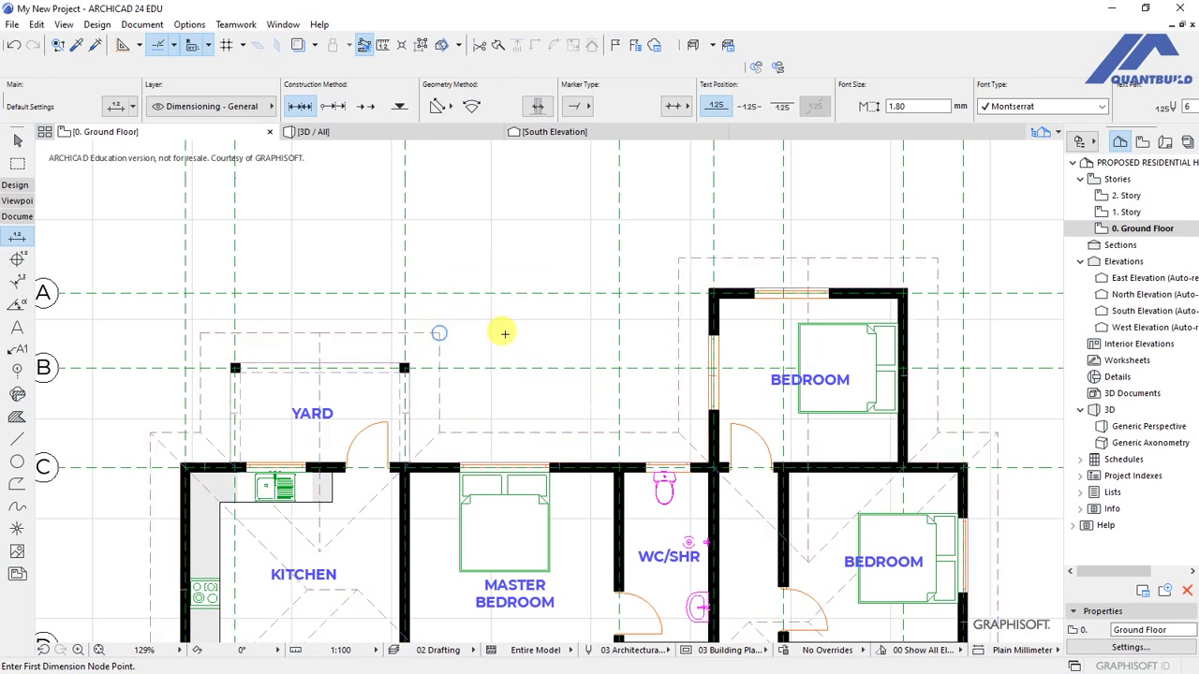
left_click(25, 140)
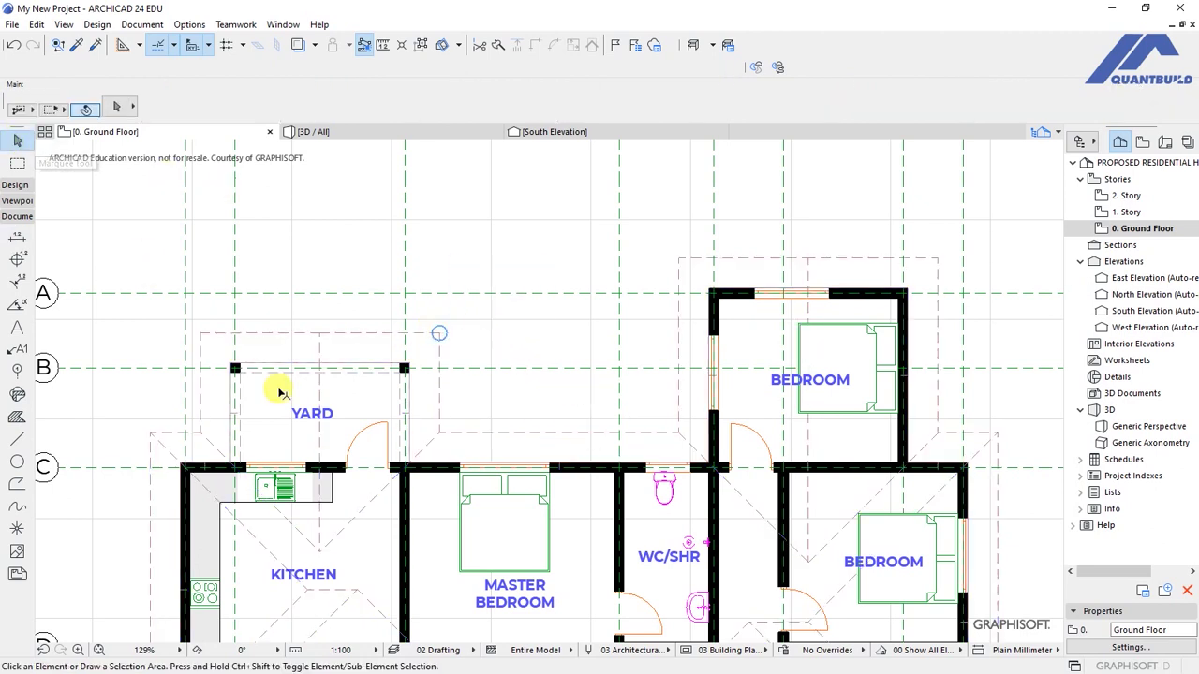
left_click(438, 333)
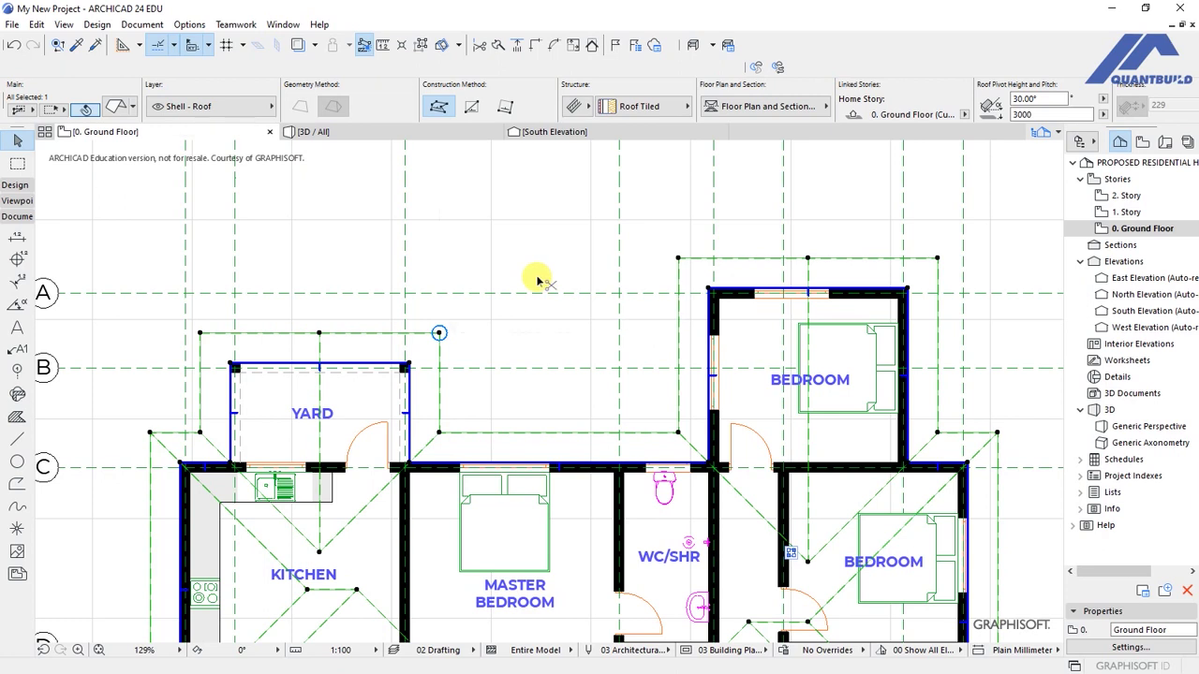
key("ctrl+l")
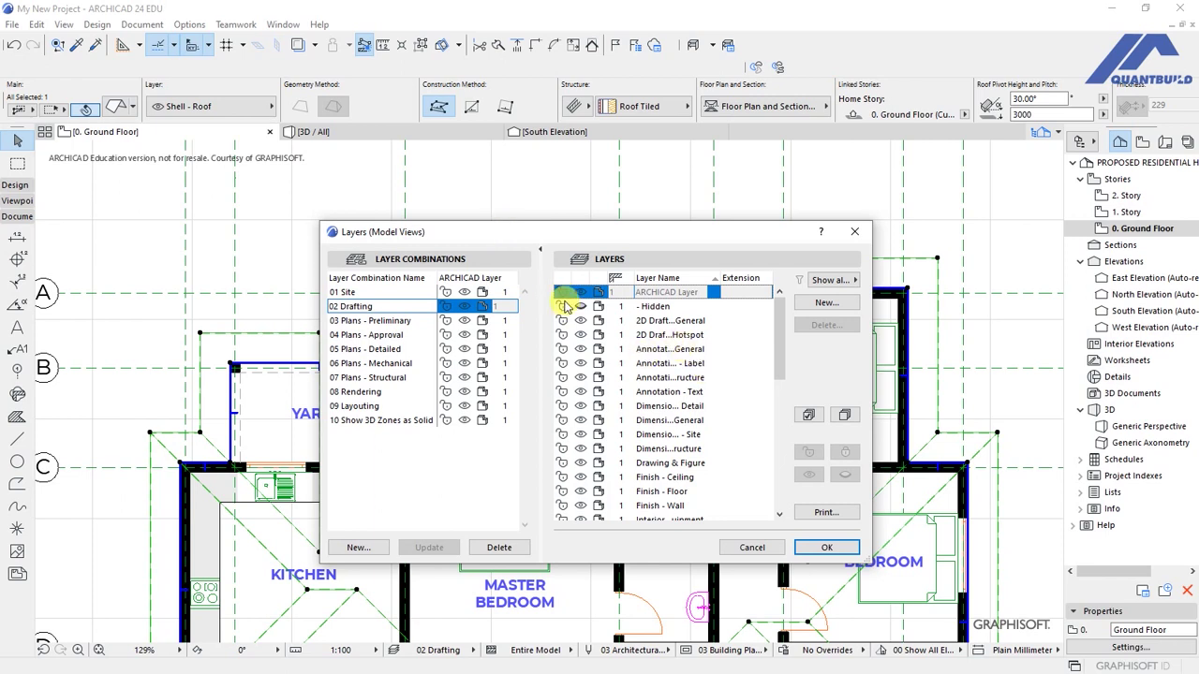
left_click_drag(777, 360, 795, 501)
left_click(735, 420)
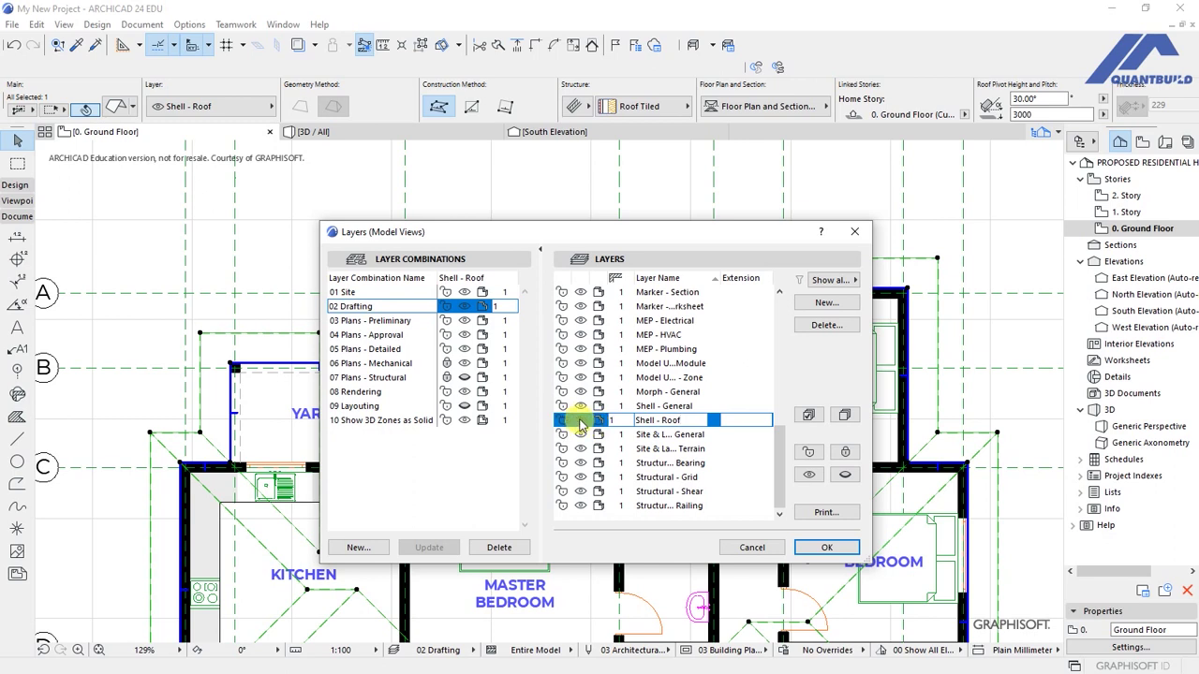
left_click(581, 421)
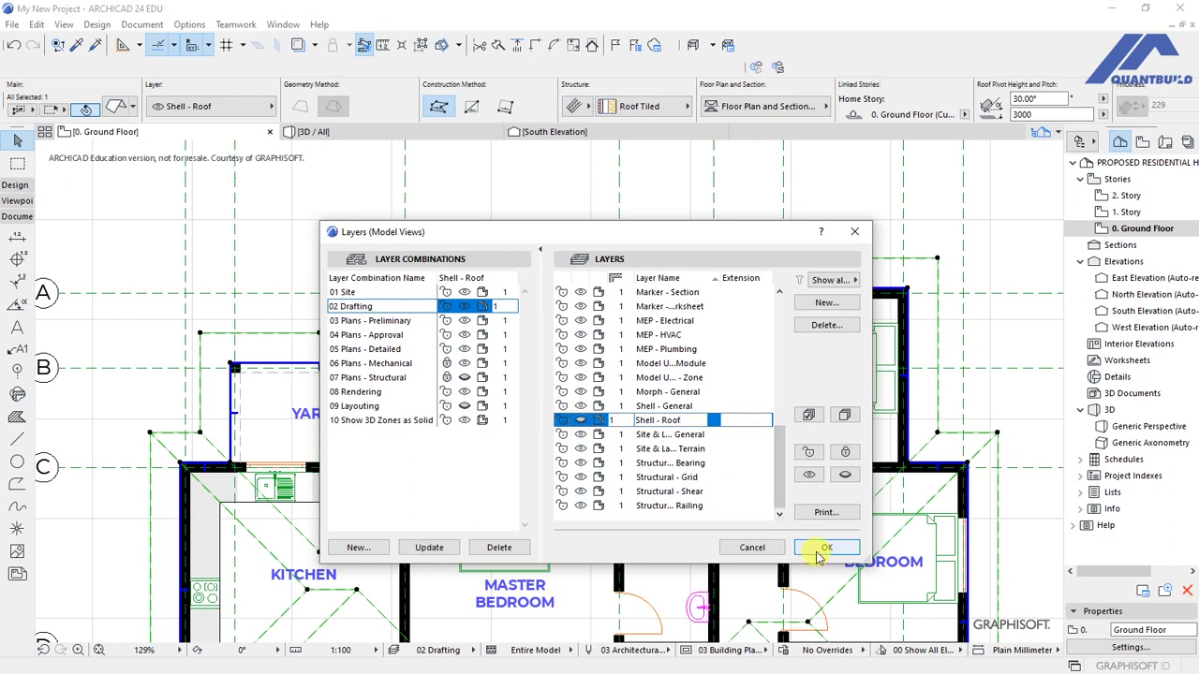
left_click(821, 551)
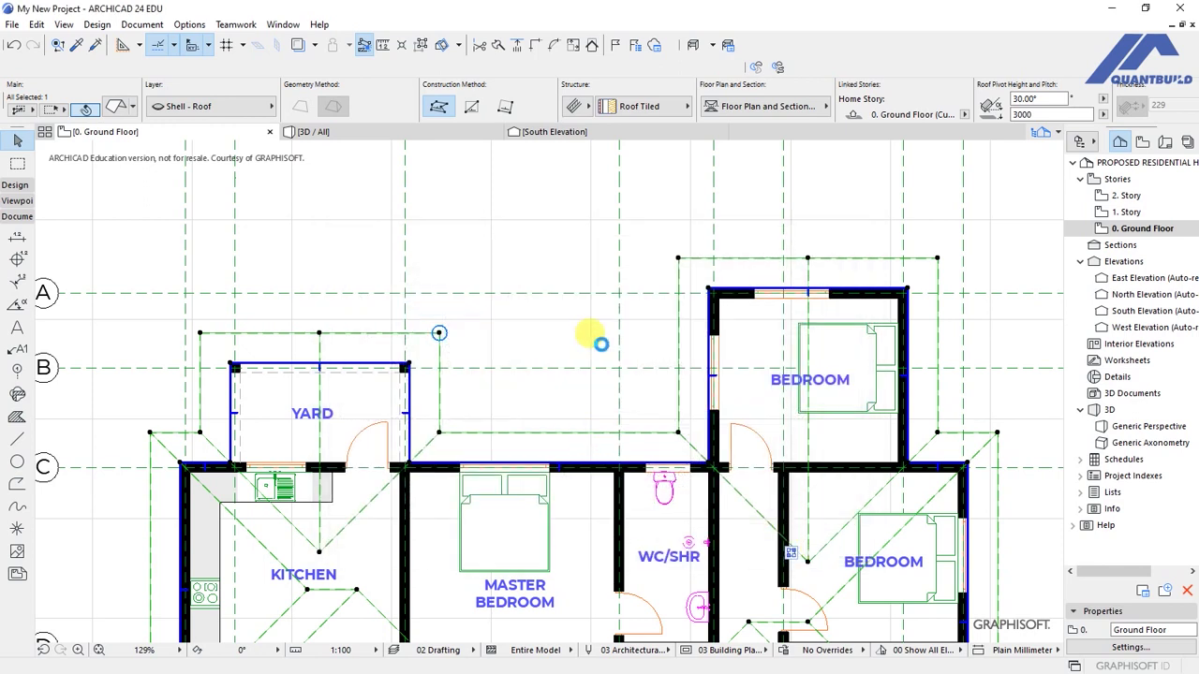
left_click(550, 312)
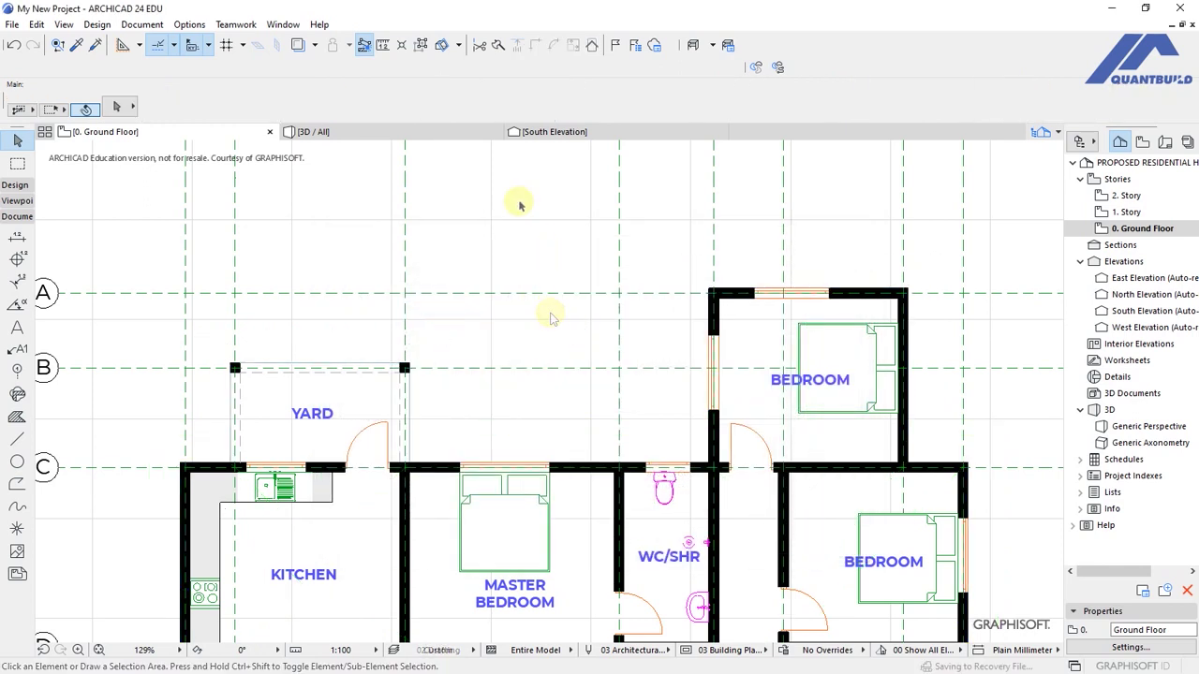
- Start a linear dimension chain along the grid C wall from its outer corner, adding nodes at the kitchen window, yard door and master bedroom window edges
scroll(549, 256, "down", 3)
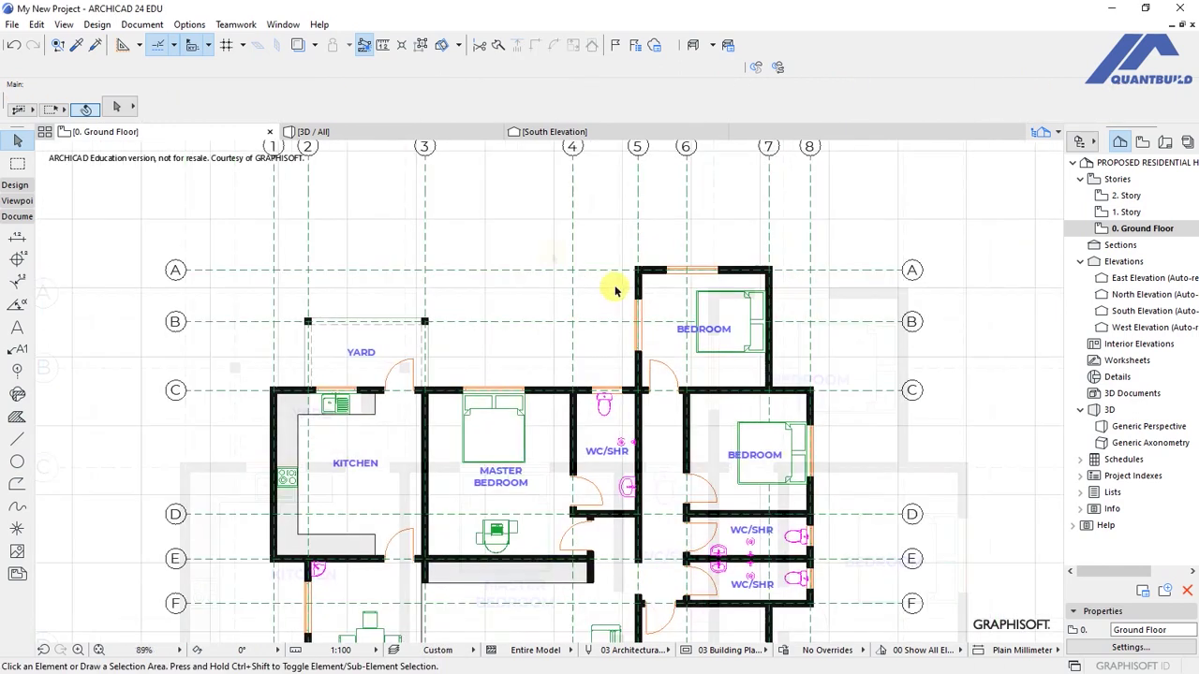
scroll(615, 286, "up", 3)
scroll(620, 300, "up", 1)
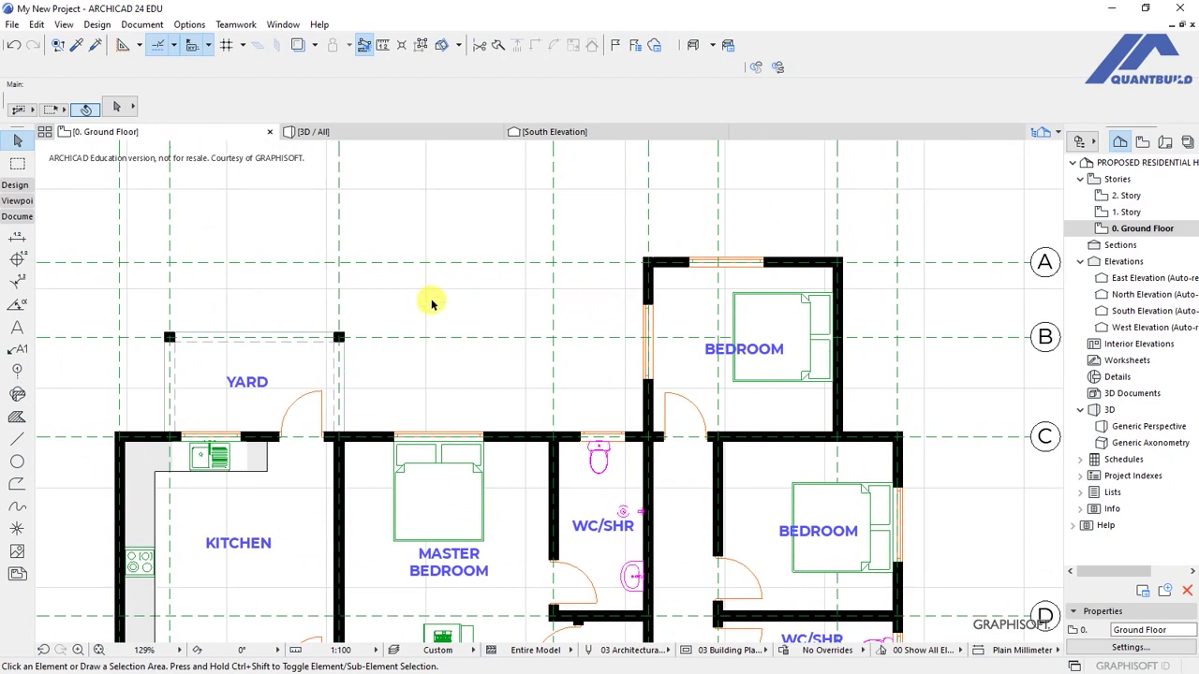
left_click(16, 239)
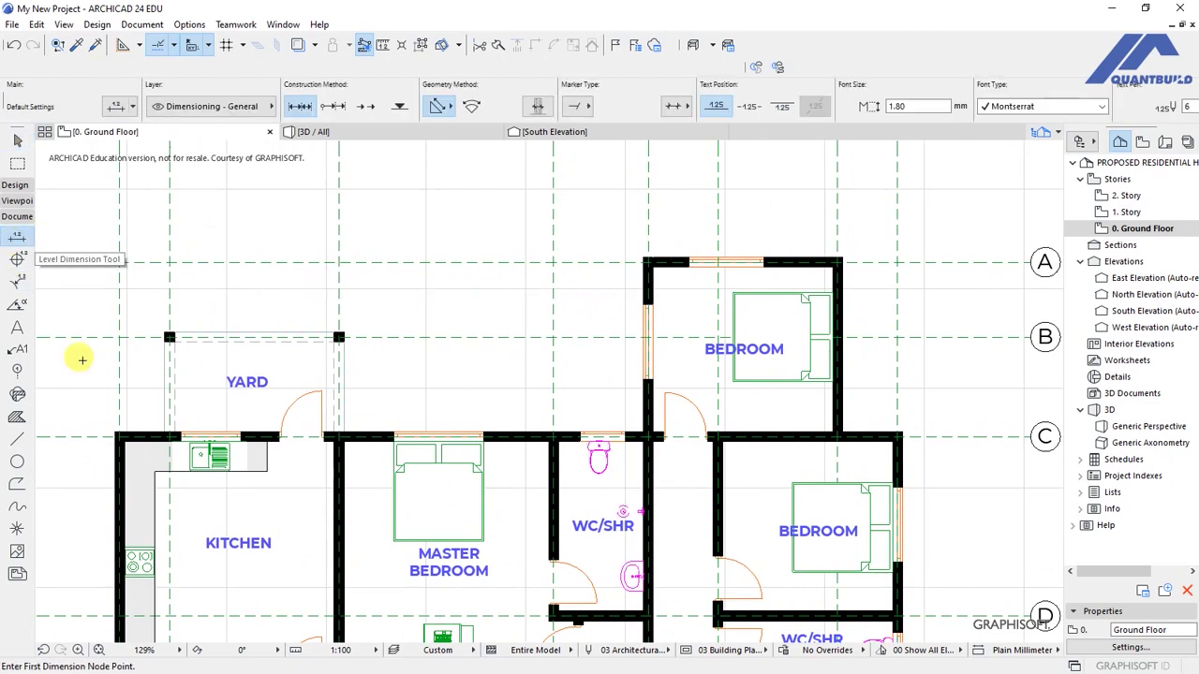
left_click(115, 434)
scroll(112, 433, "up", 4)
scroll(112, 434, "up", 4)
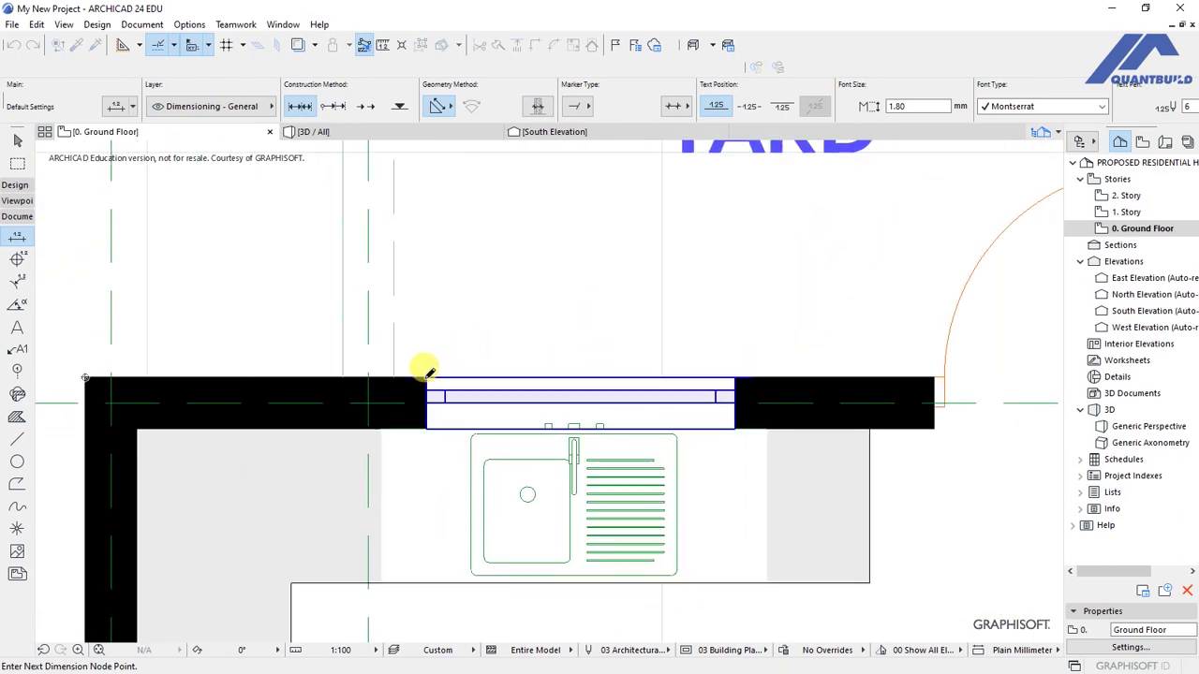
left_click(427, 376)
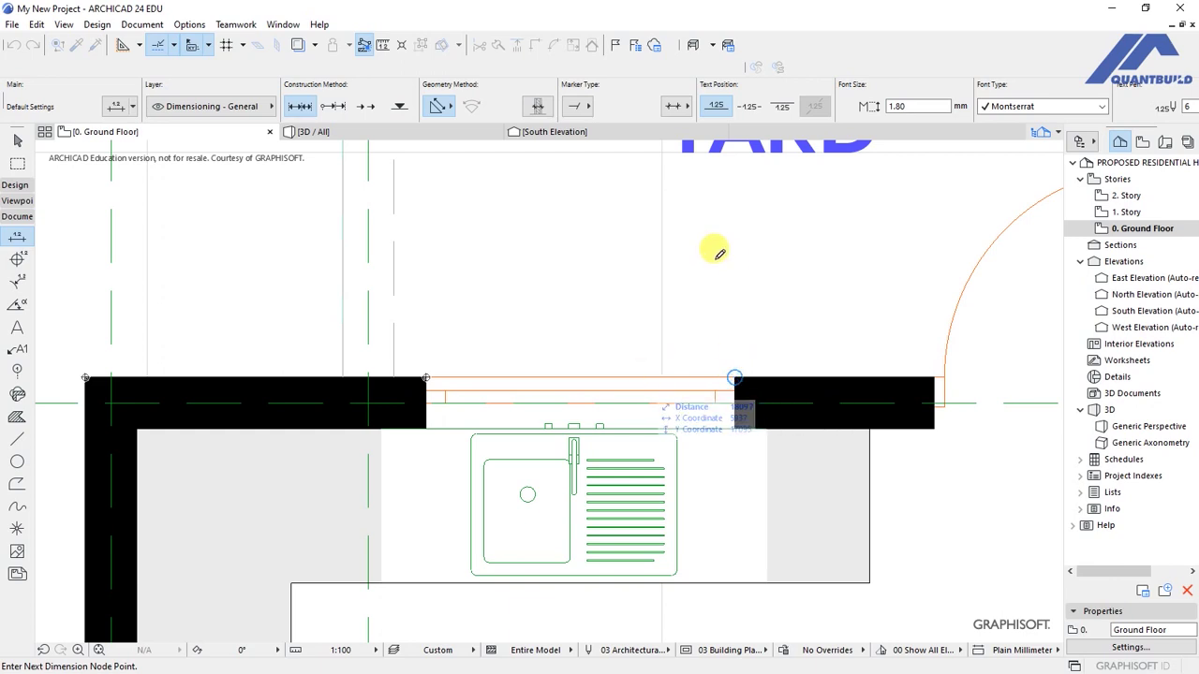
scroll(776, 332, "down", 5)
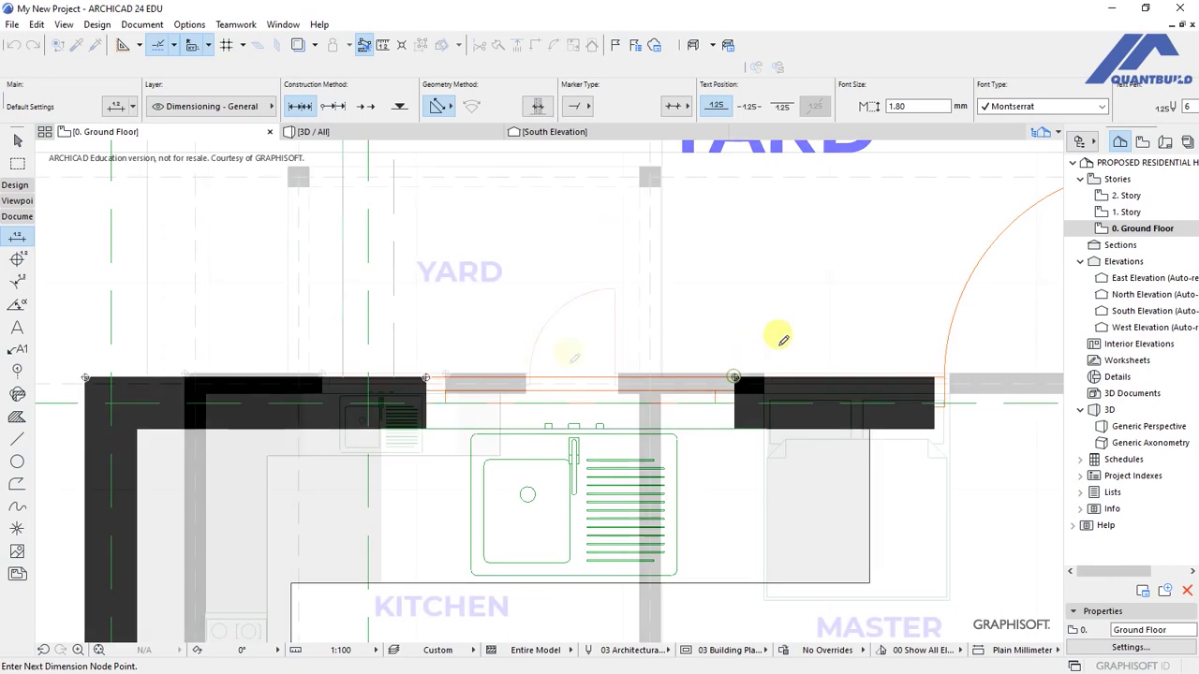
left_click(528, 366)
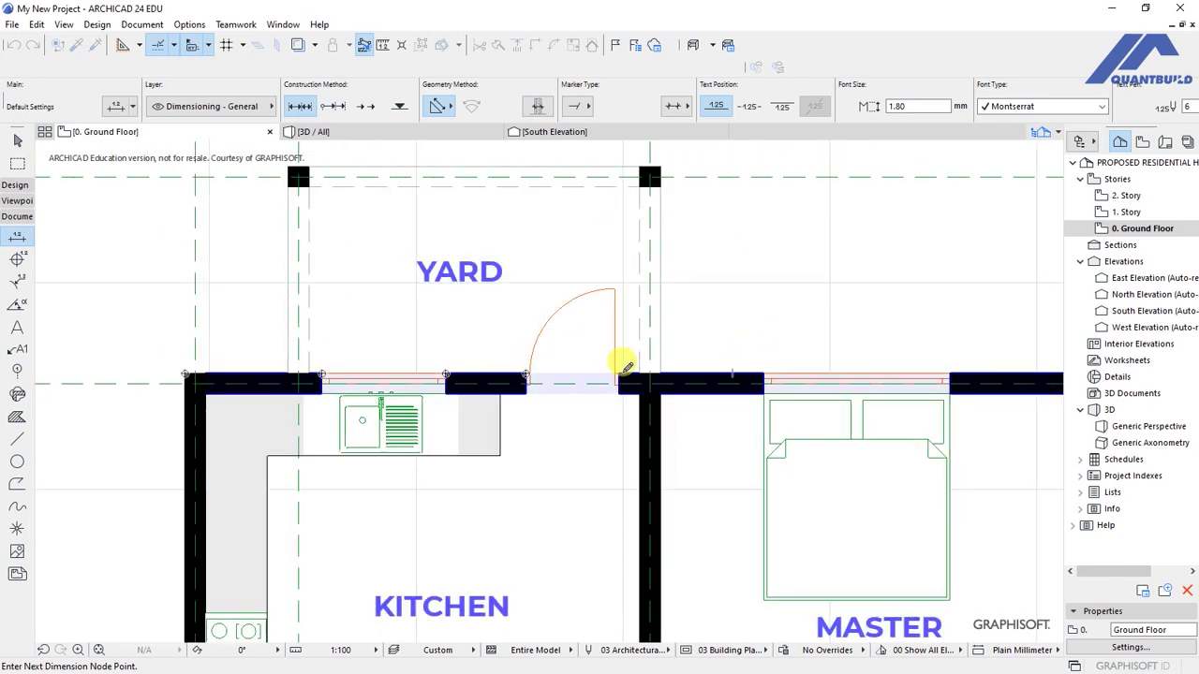
left_click(838, 373)
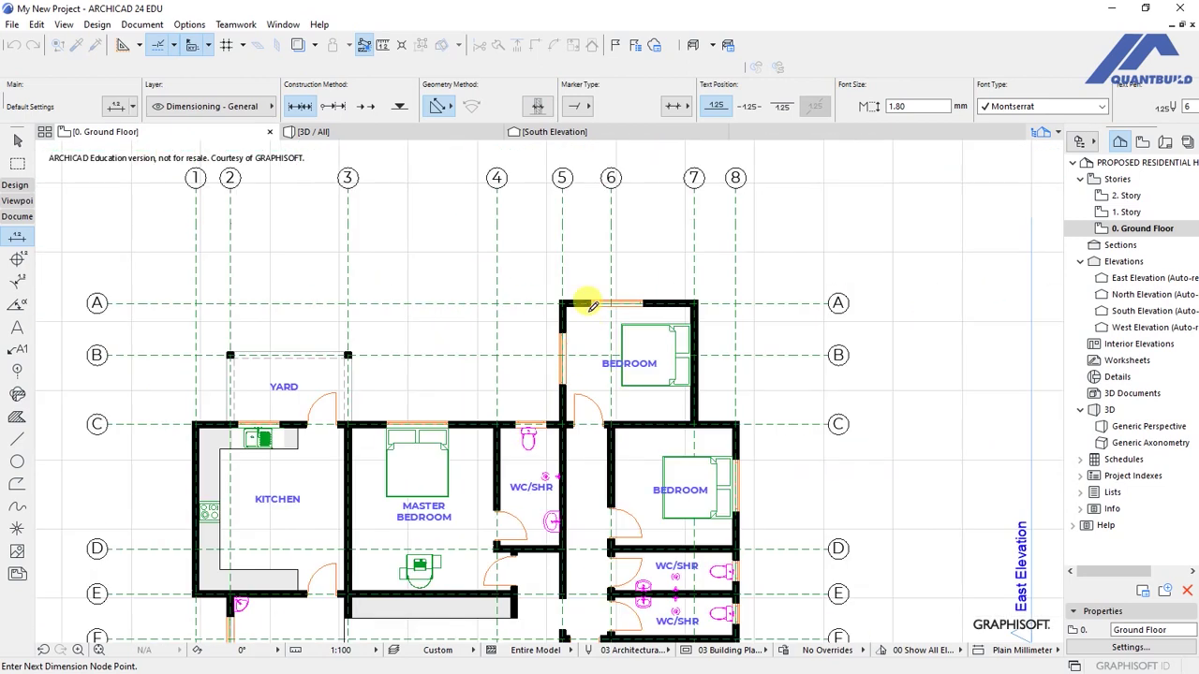
- Add the remaining window edges and the outer corner at grid 8 to the dimension chain and place its line above grid A
scroll(590, 304, "up", 4)
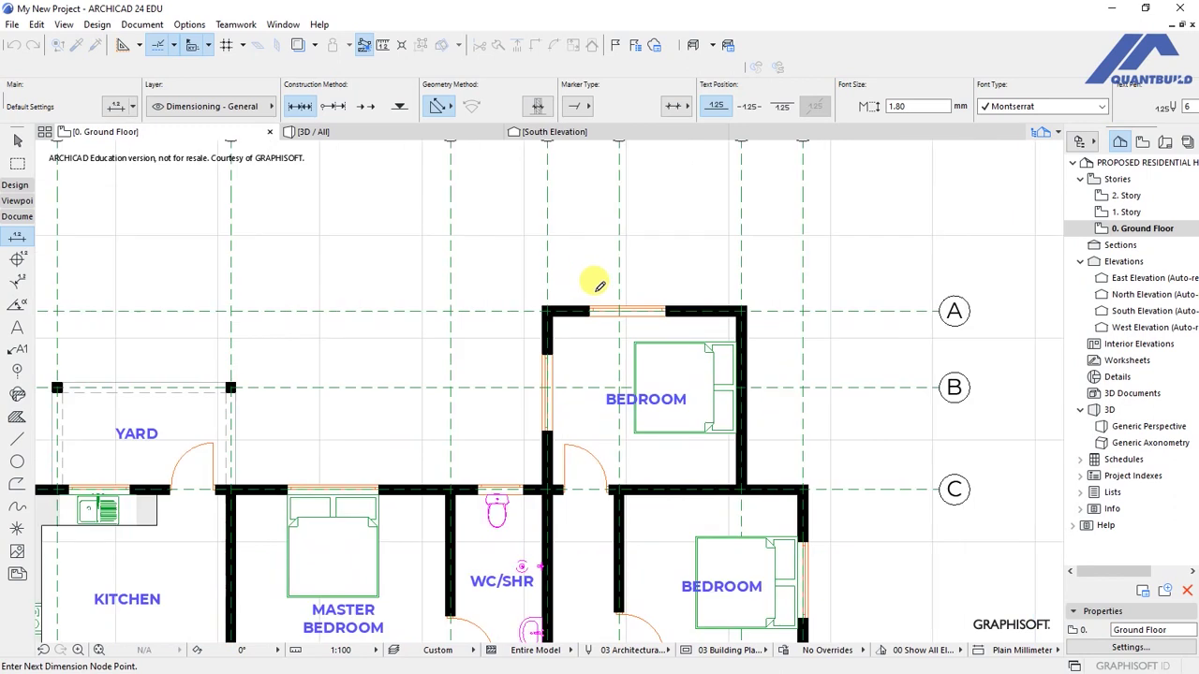
scroll(562, 250, "down", 3)
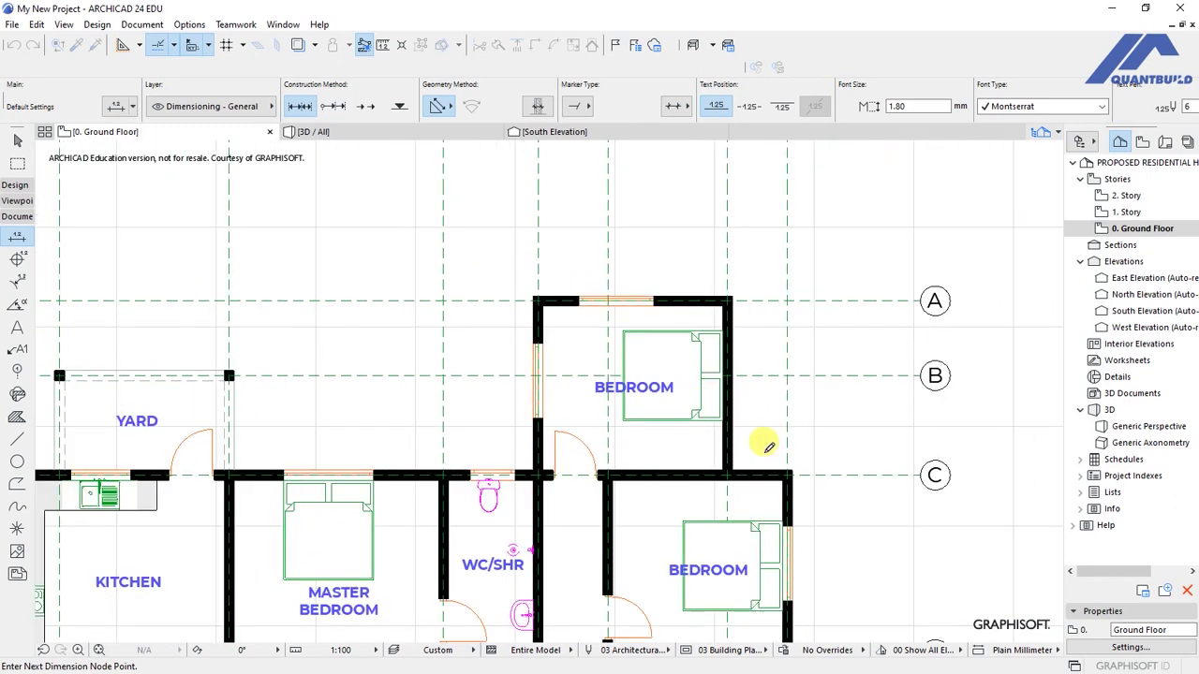
scroll(791, 459, "up", 5)
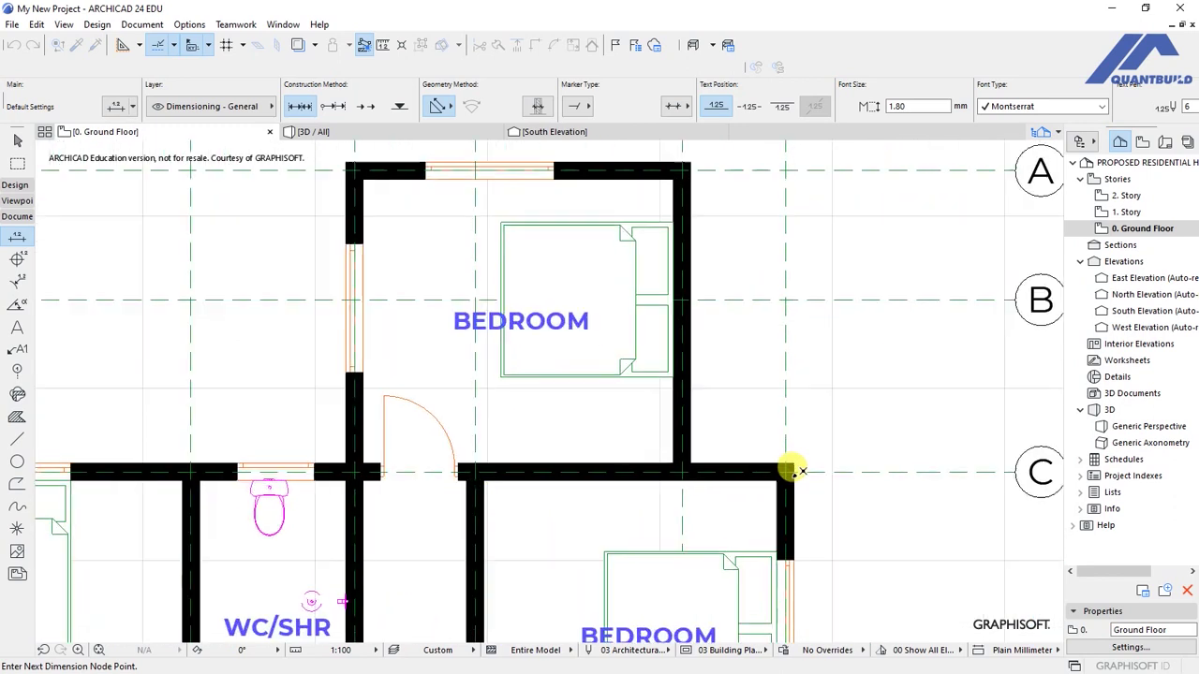
scroll(792, 440, "down", 6)
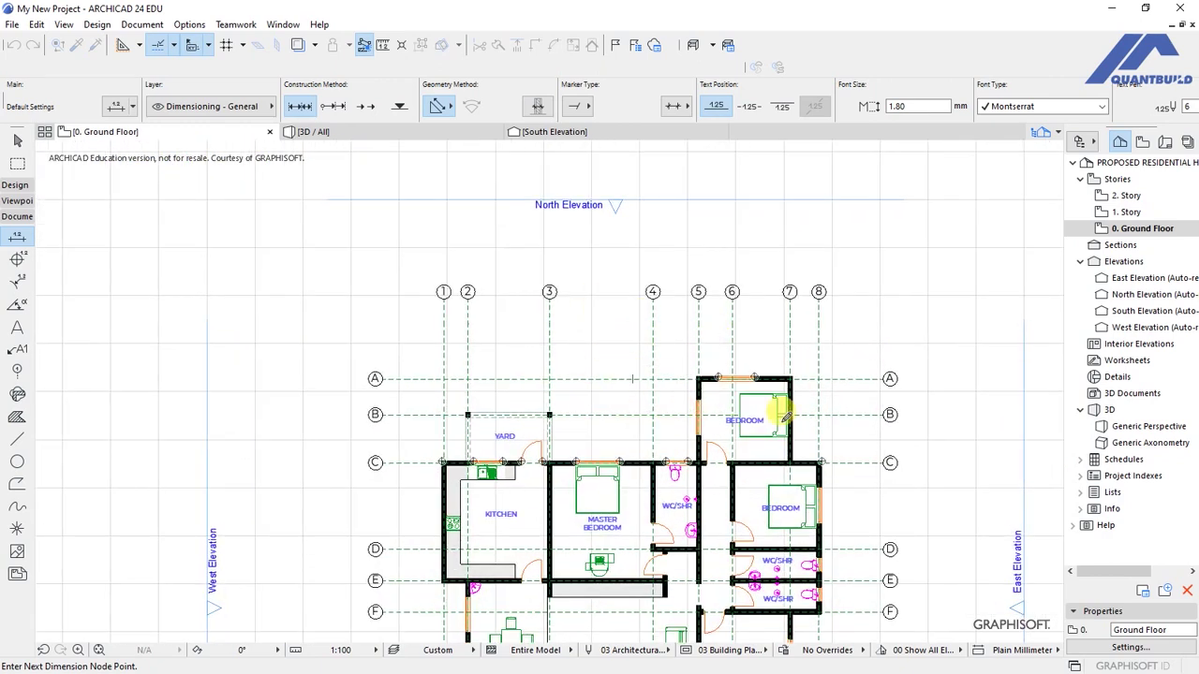
scroll(805, 416, "up", 1)
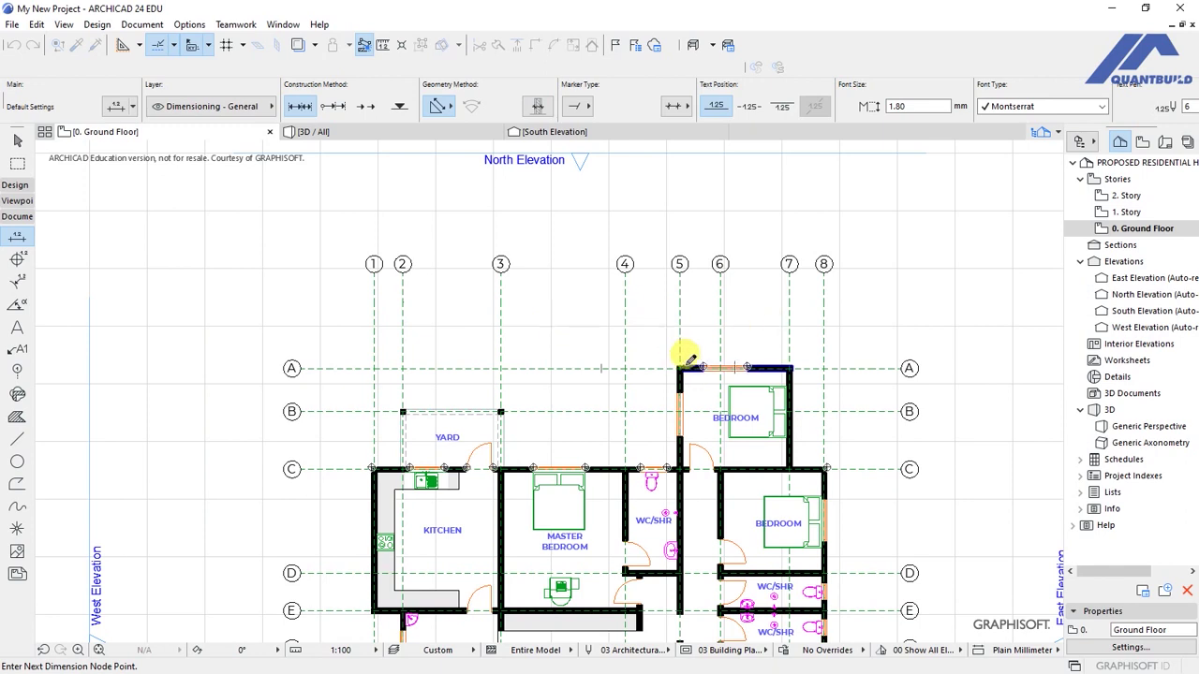
double_click(583, 324)
scroll(582, 323, "up", 4)
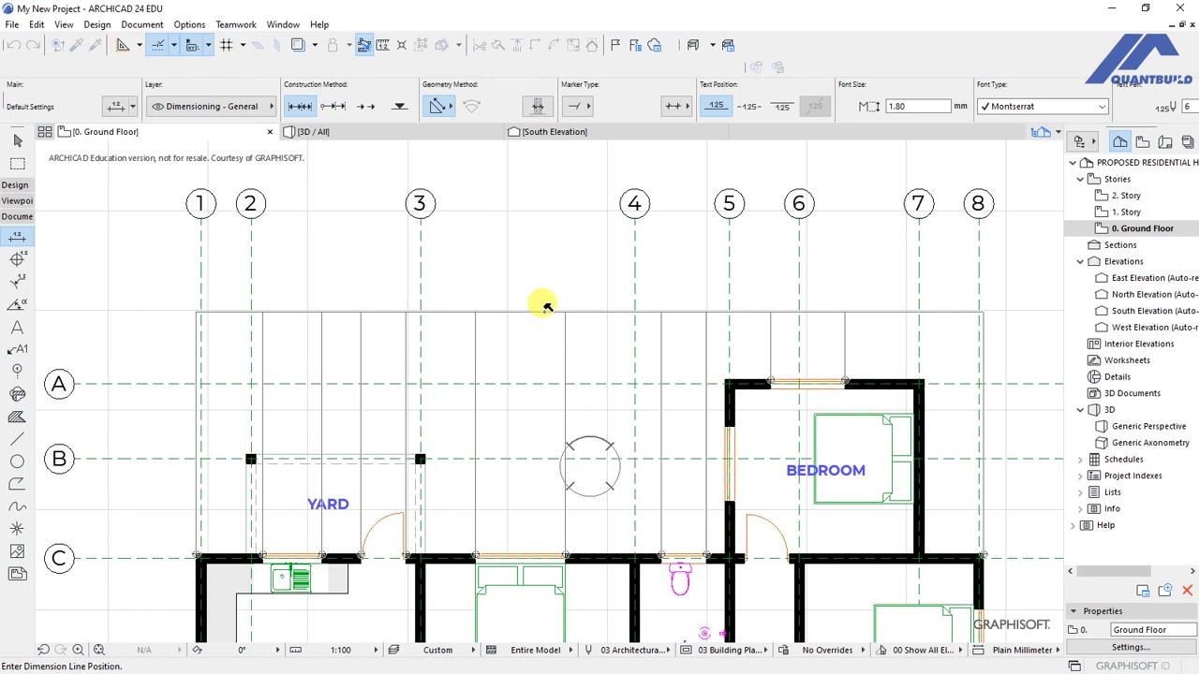
left_click(546, 306)
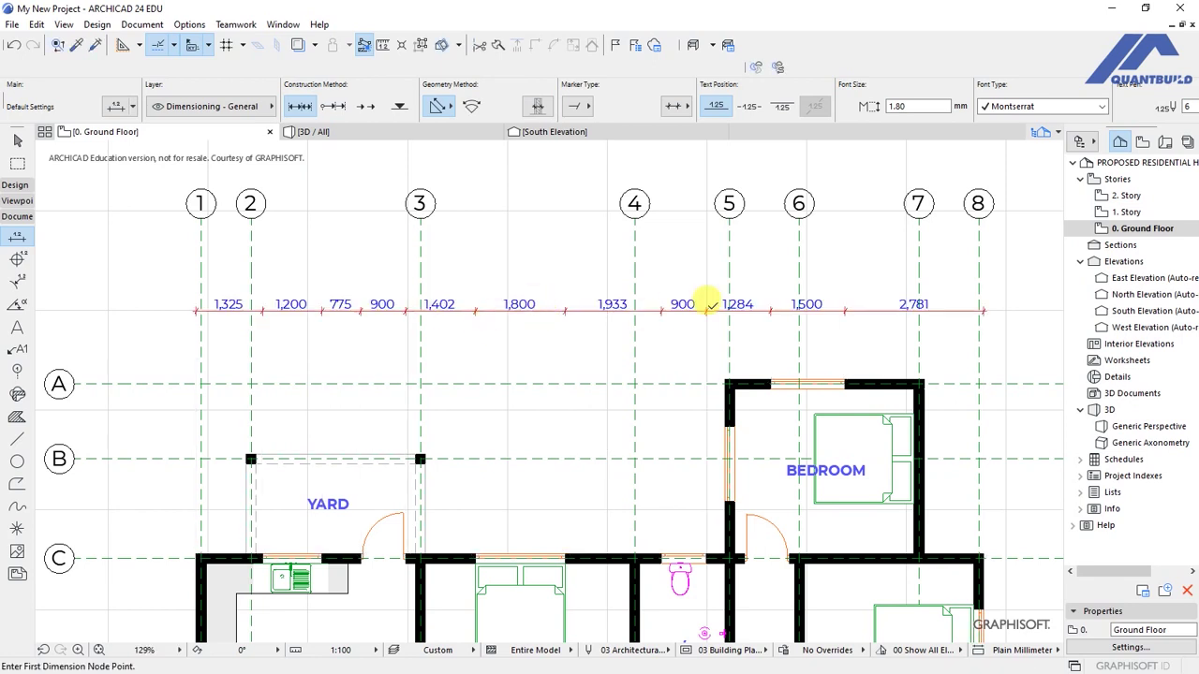
- Start a second dimension chain by picking the kitchen's outer wall on grid 1 and the yard beam on grid 2
scroll(838, 302, "up", 1)
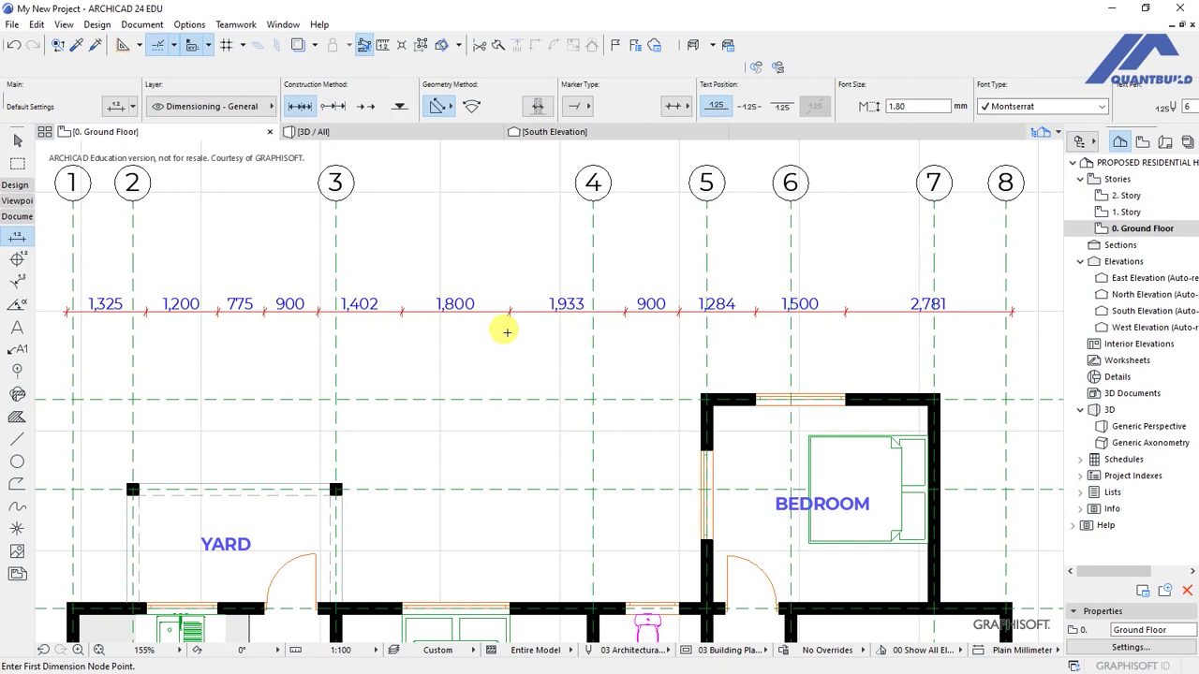
scroll(477, 269, "down", 3)
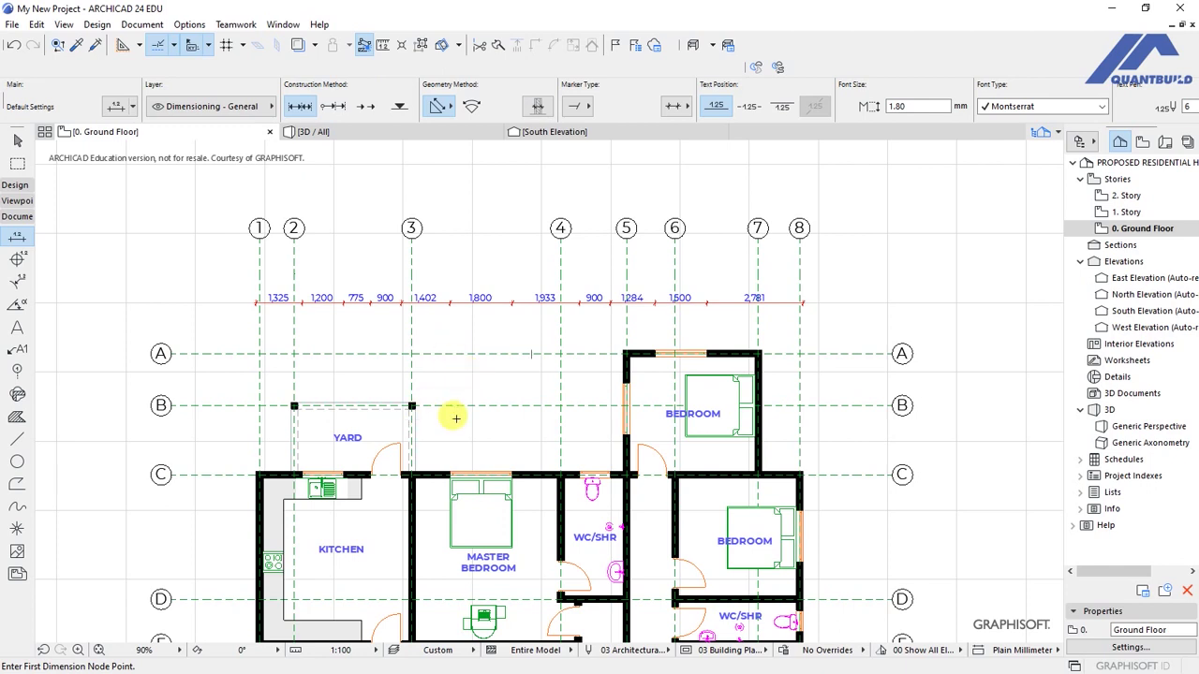
left_click(294, 405)
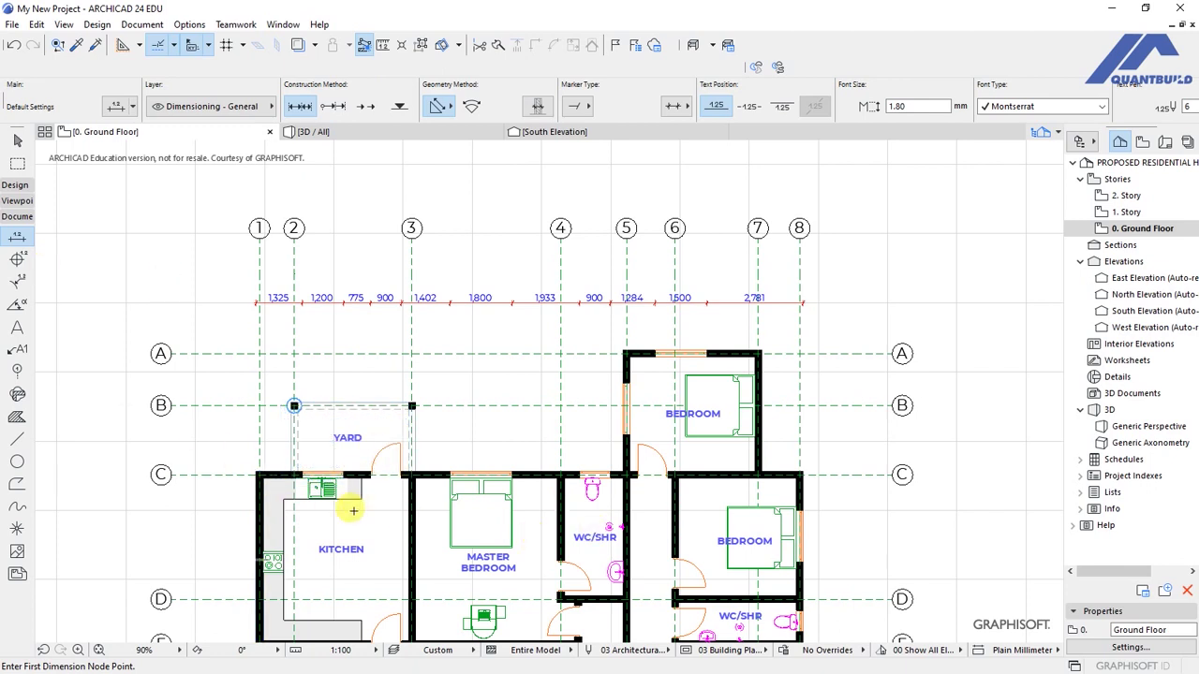
scroll(327, 490, "up", 2)
scroll(319, 494, "up", 1)
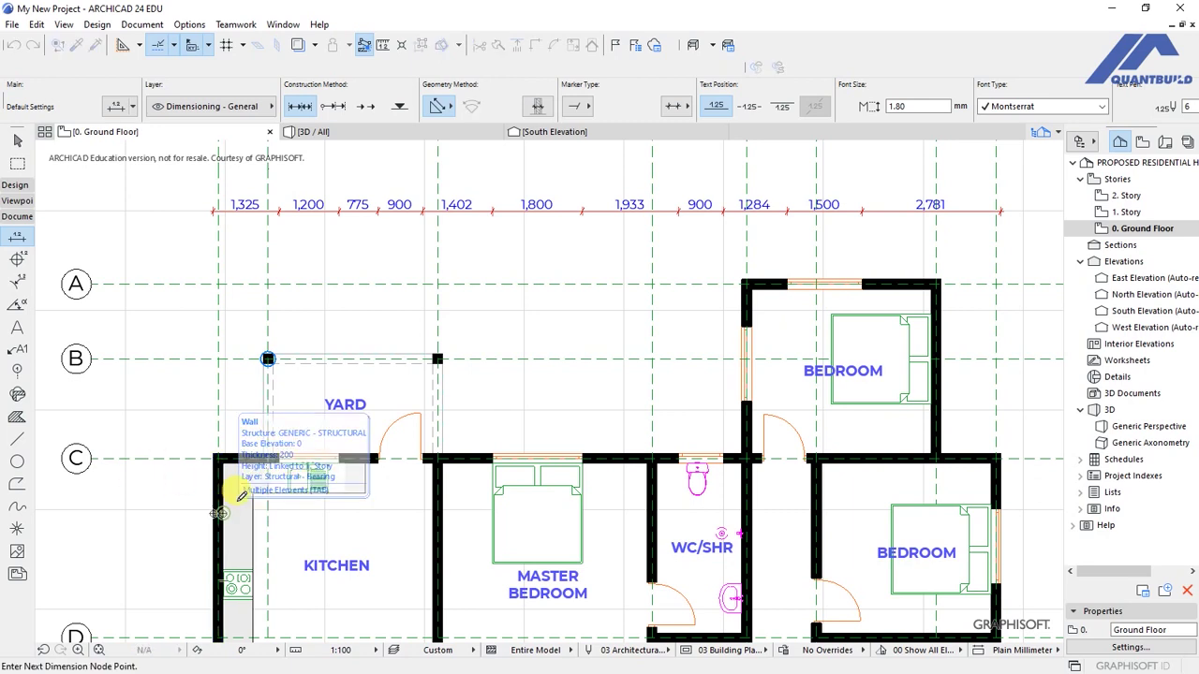
left_click(218, 513)
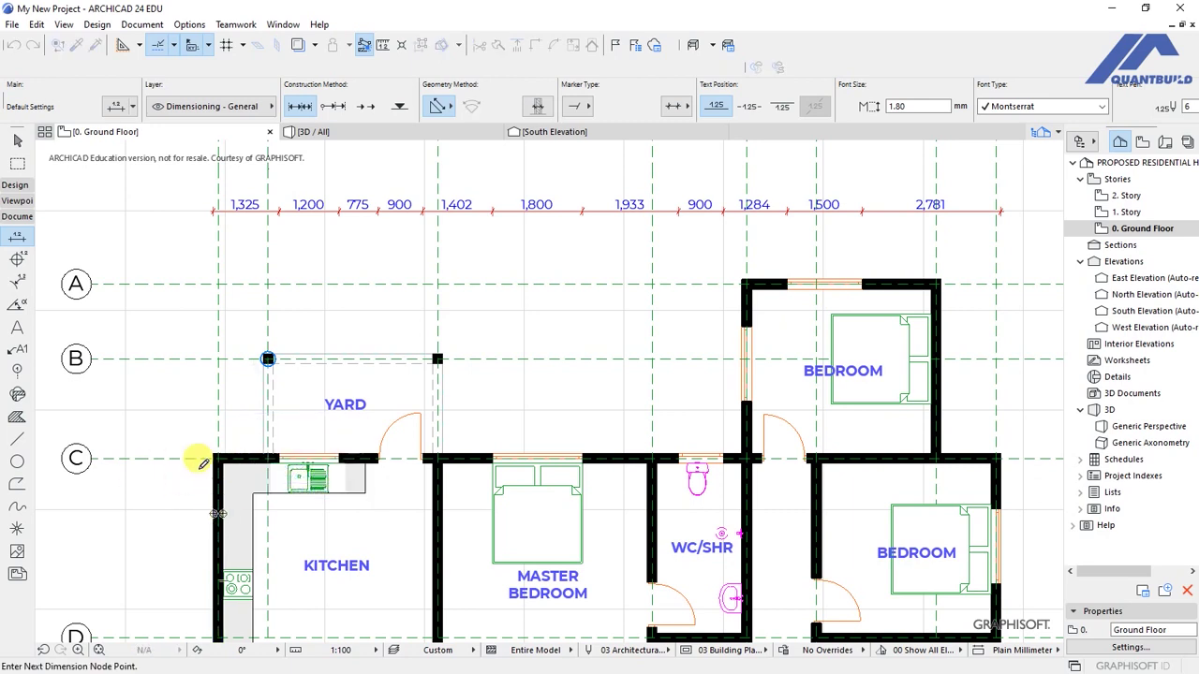
left_click(268, 412)
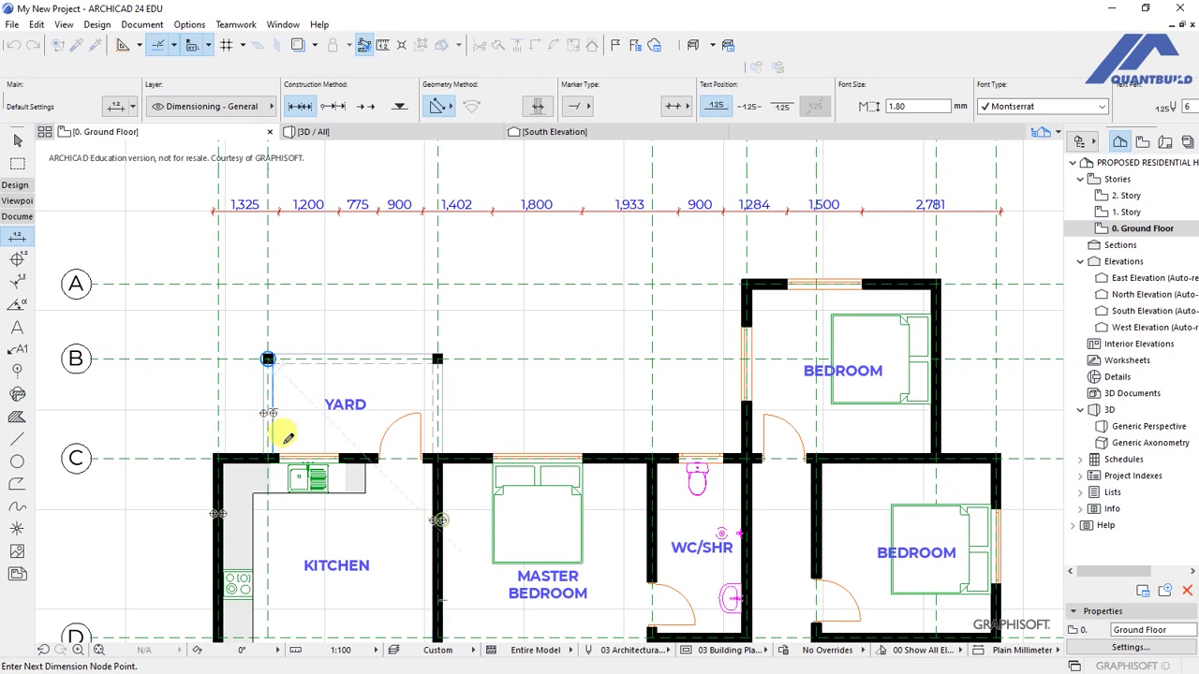
- Add the remaining crossing walls through grid 8 to the second chain and place its line above the window and door chain
scroll(340, 375, "down", 2)
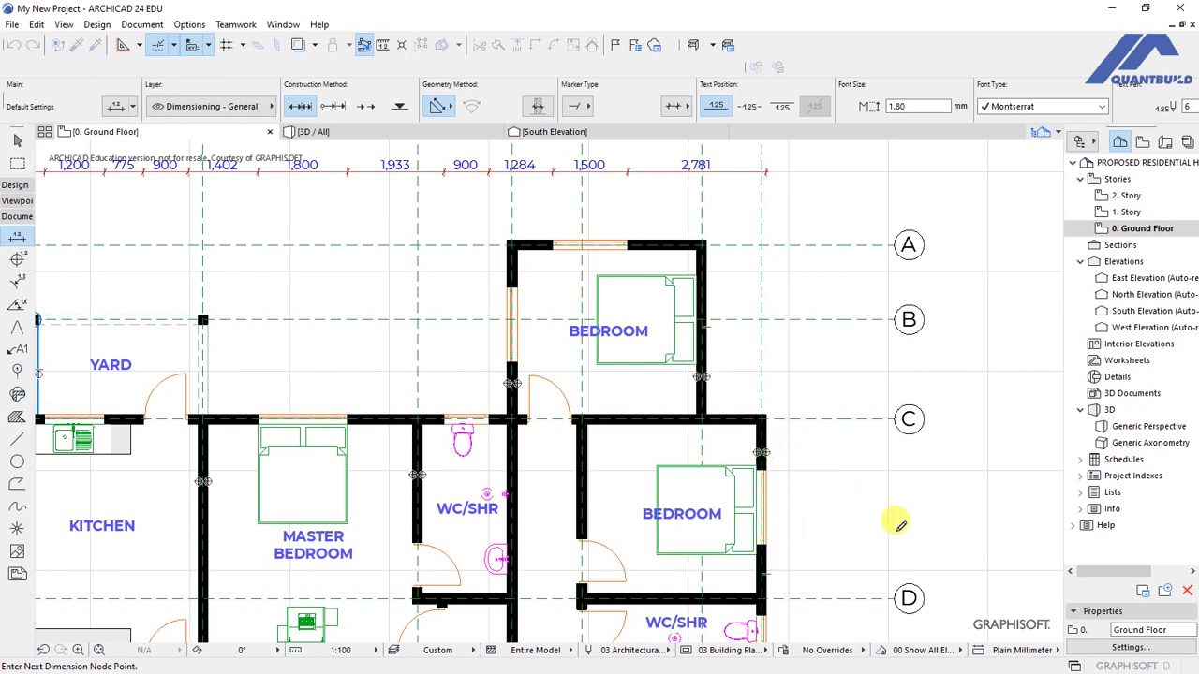
scroll(896, 522, "down", 2)
scroll(408, 179, "up", 1)
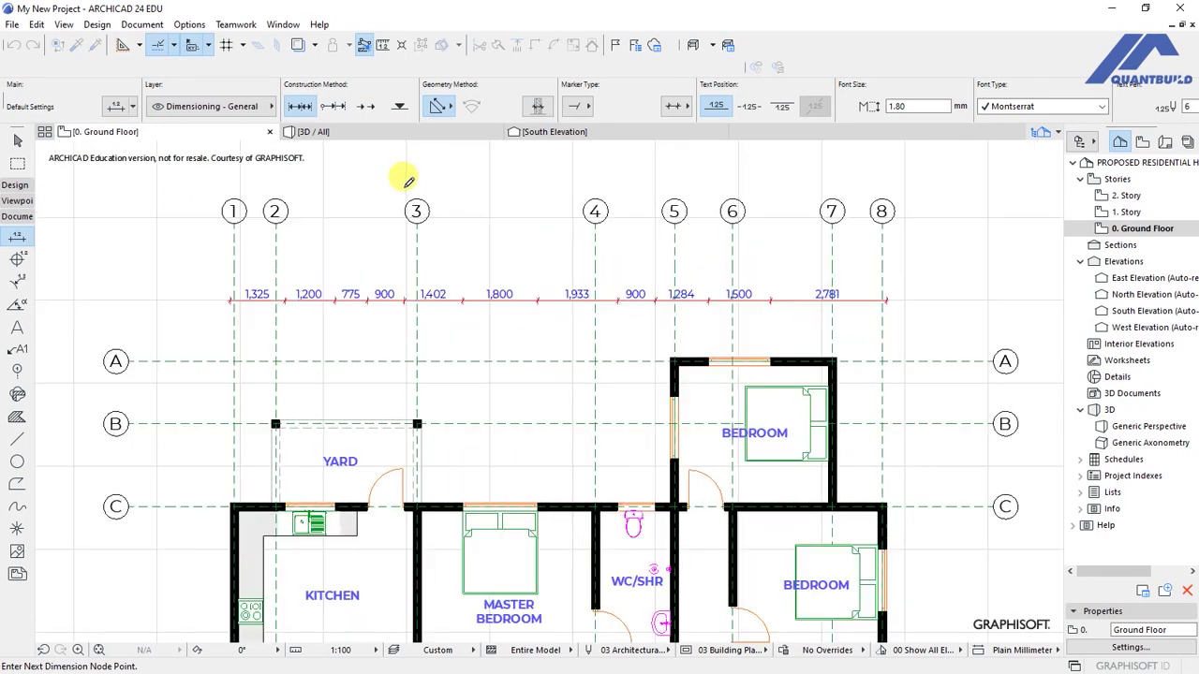
double_click(574, 260)
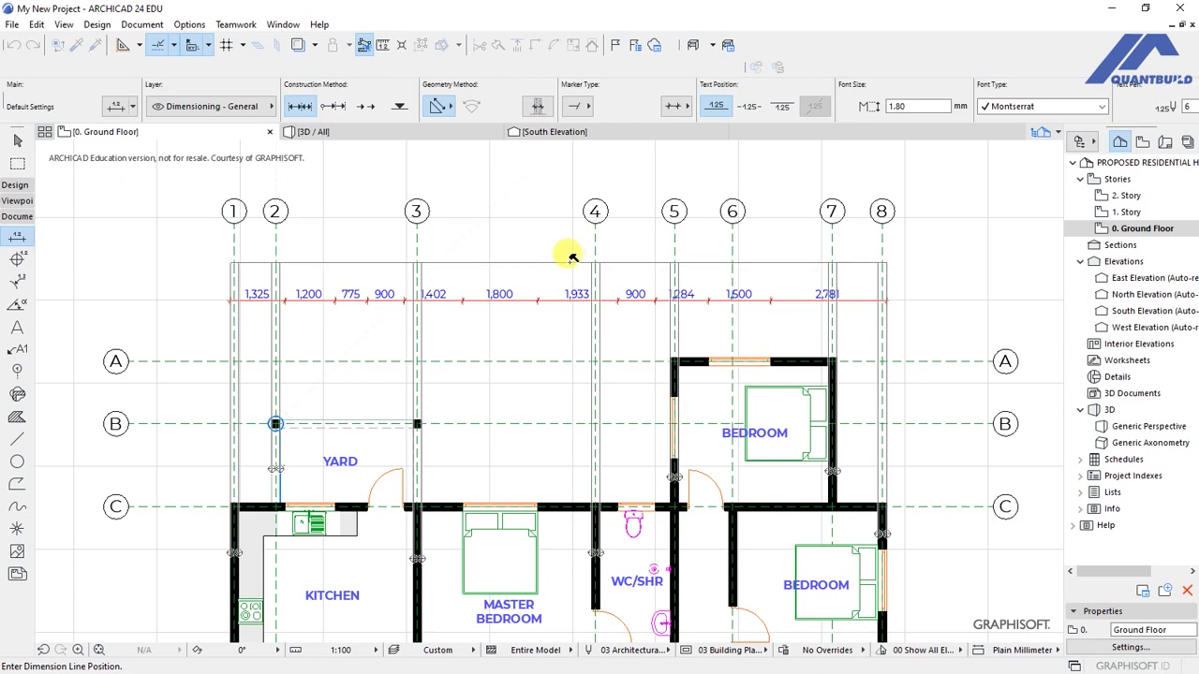
left_click(570, 259)
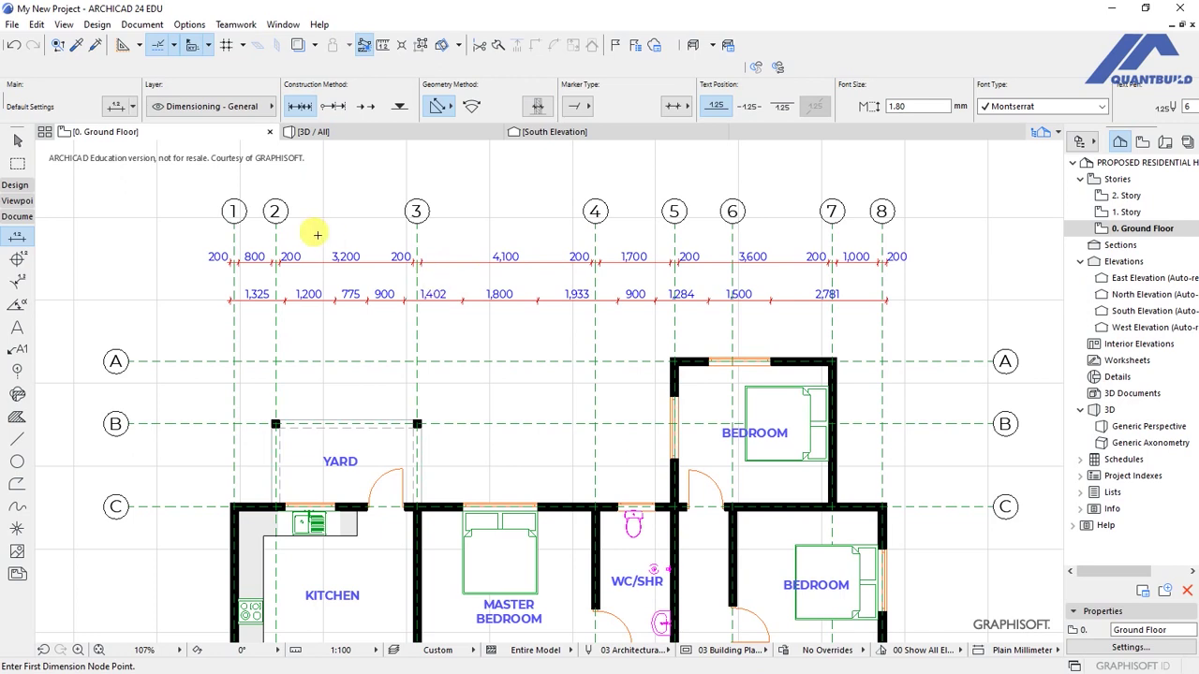
- Dimension the building's overall width between the outer wall corners on grid C at grids 1 and 8, placing the line above both chains
scroll(426, 260, "down", 2)
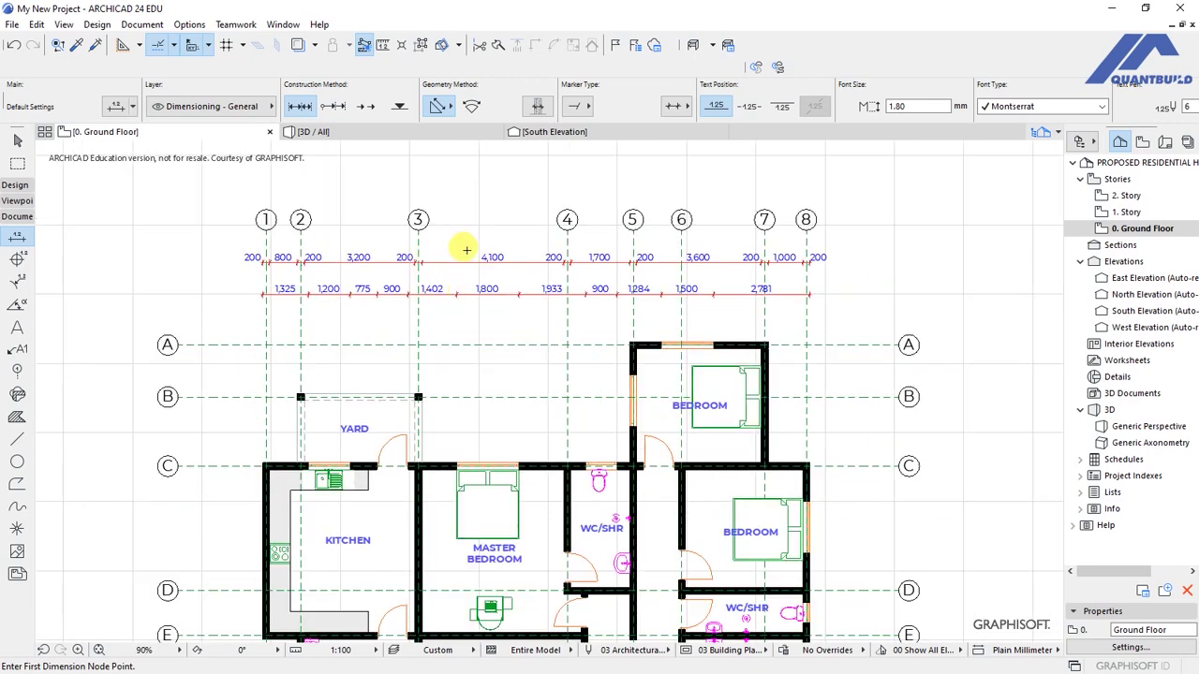
scroll(494, 215, "down", 2)
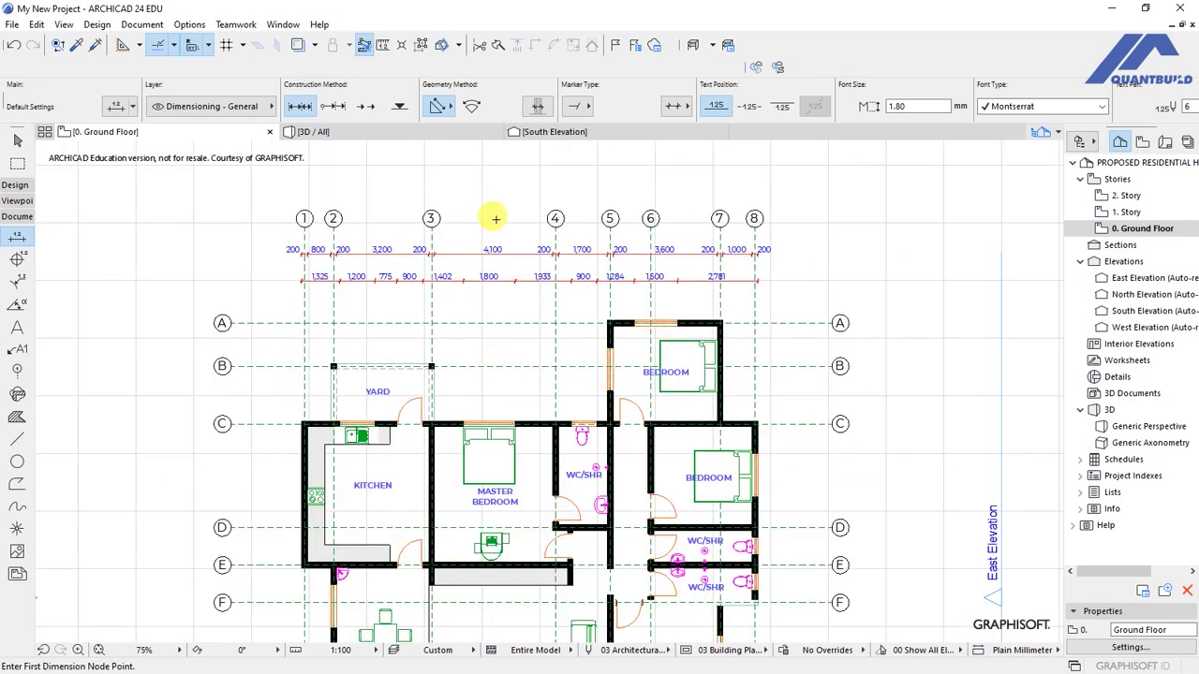
scroll(337, 366, "up", 1)
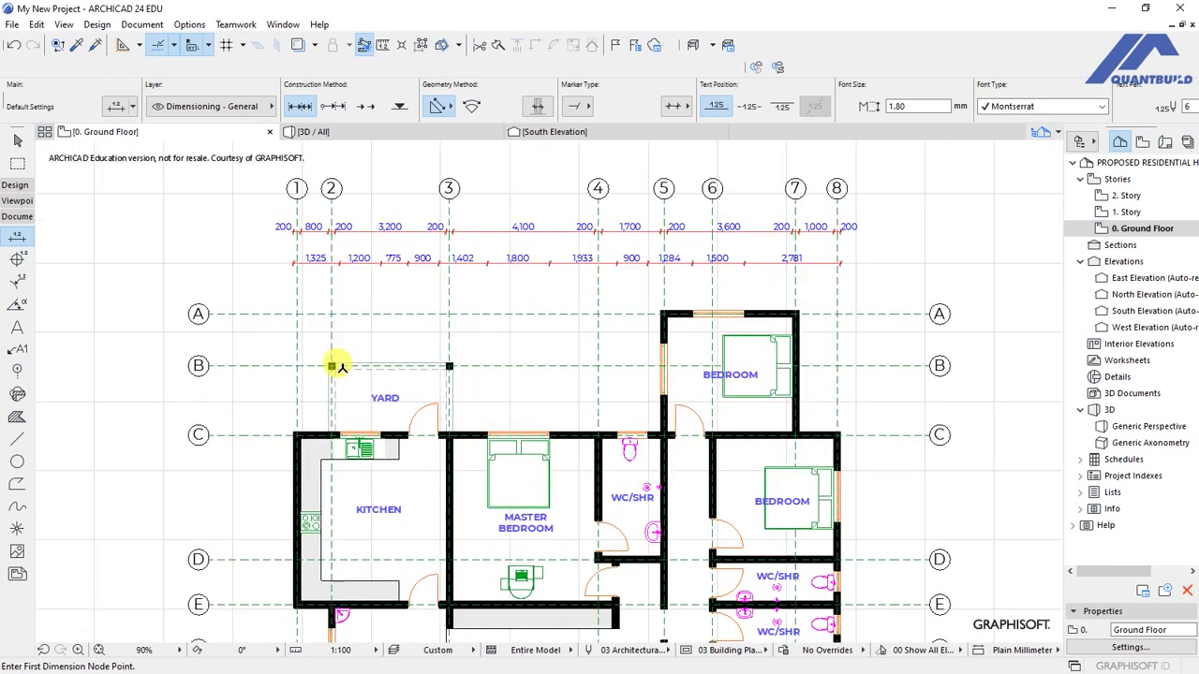
scroll(375, 431, "up", 1)
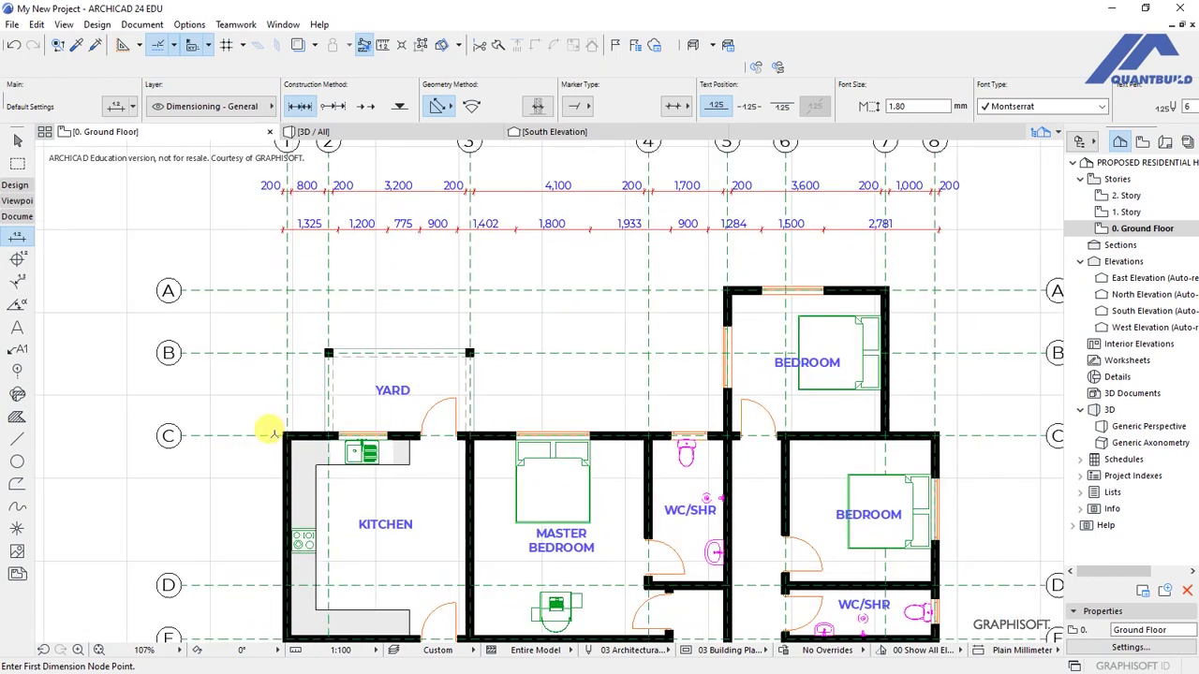
scroll(274, 421, "up", 8)
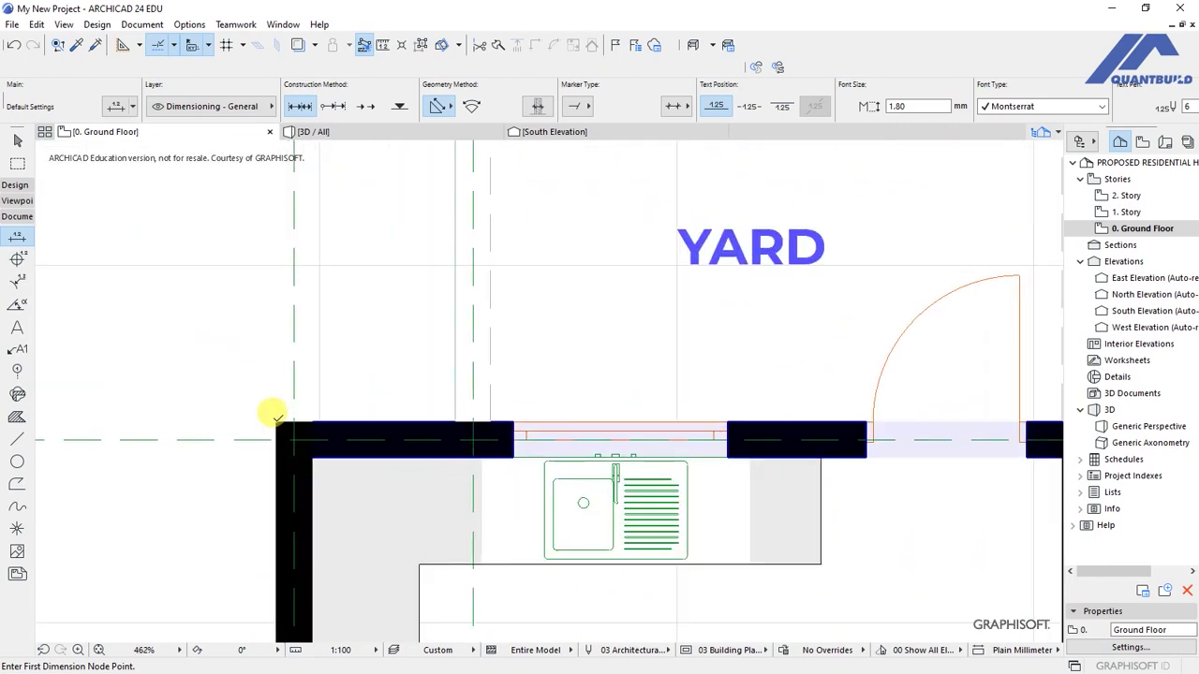
left_click(273, 419)
scroll(227, 407, "down", 8)
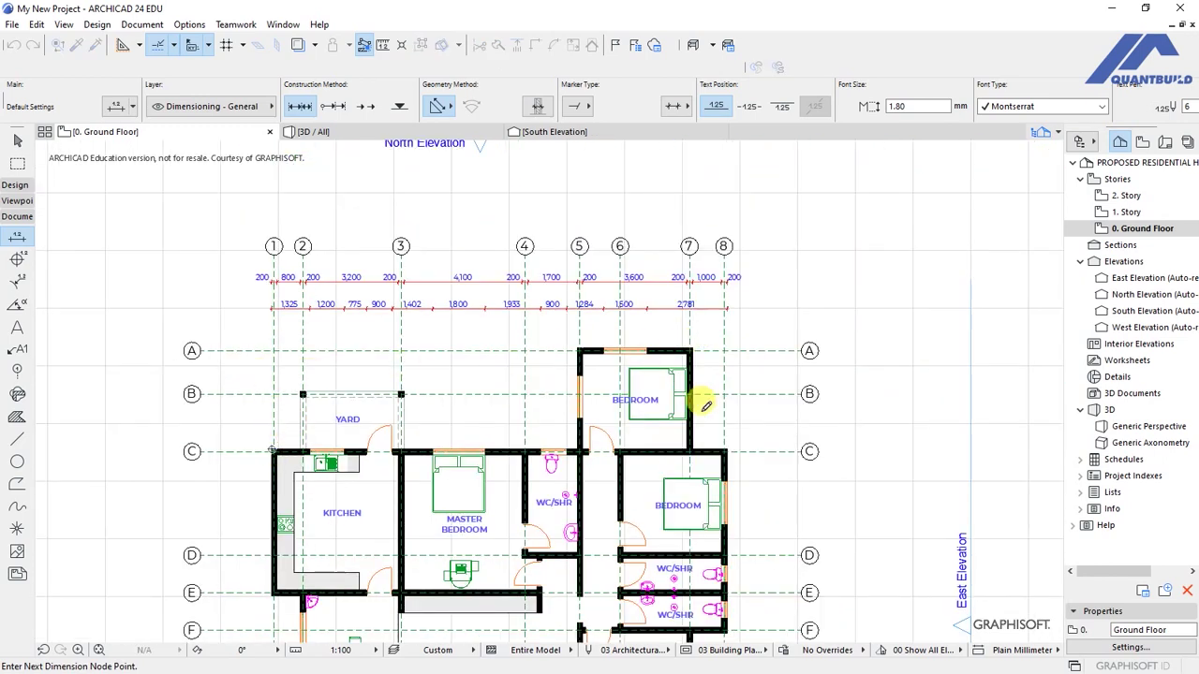
scroll(726, 442, "up", 8)
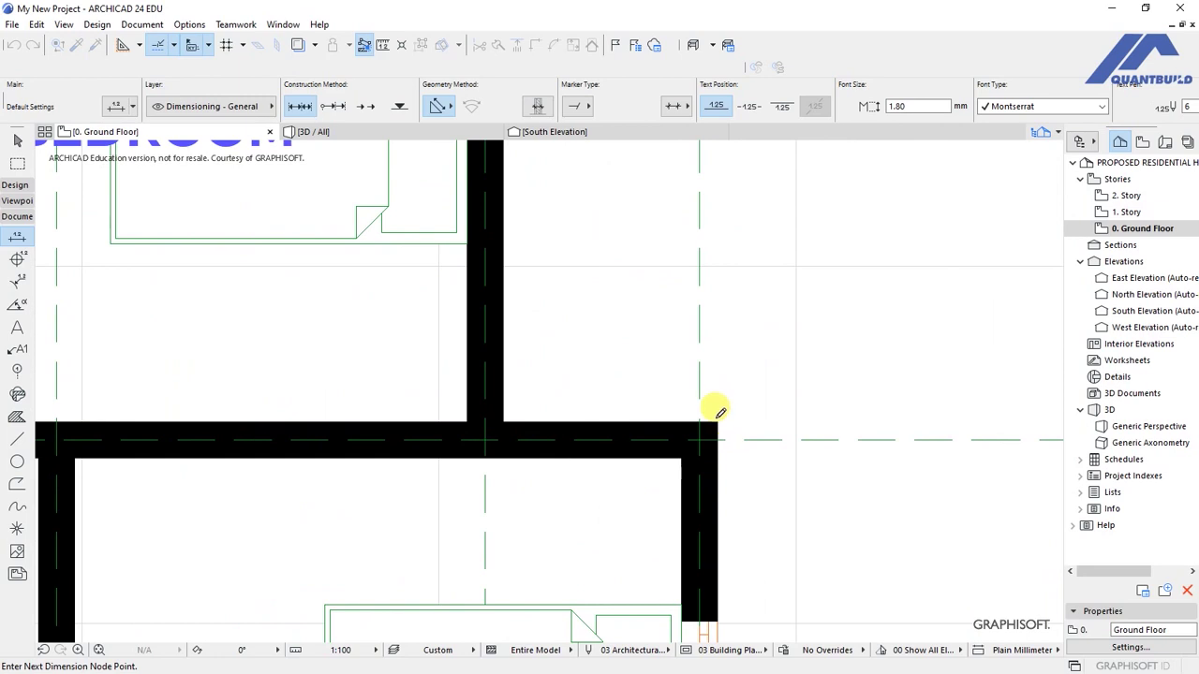
scroll(816, 482, "down", 8)
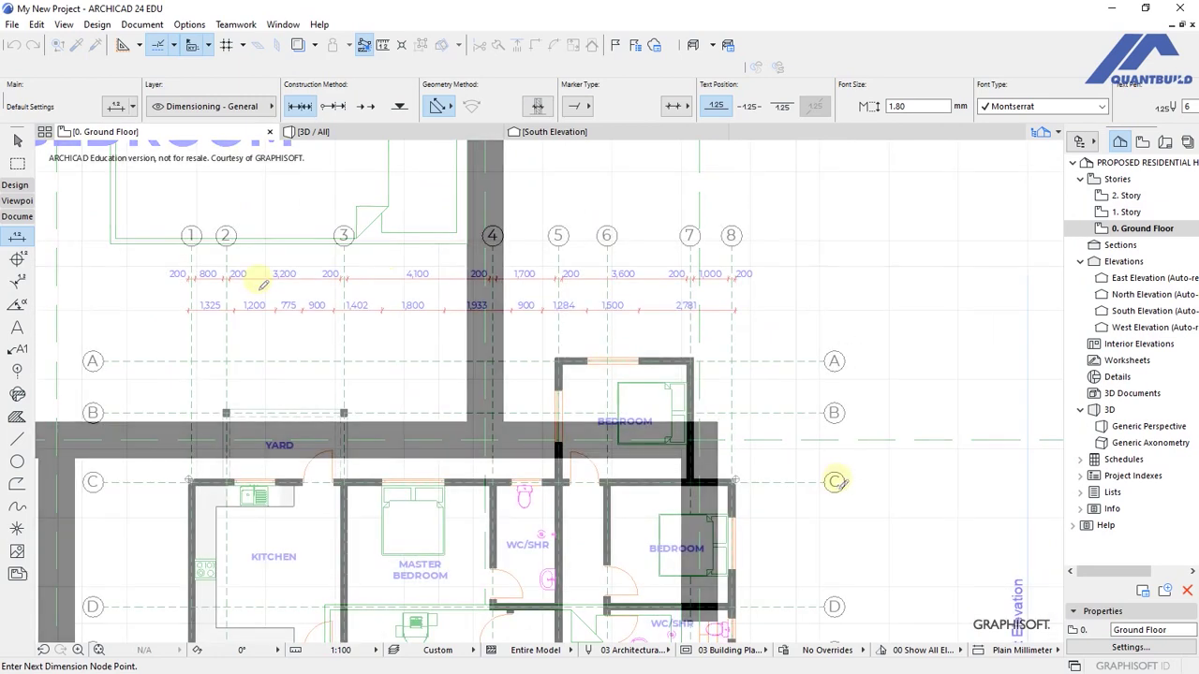
scroll(149, 239, "up", 2)
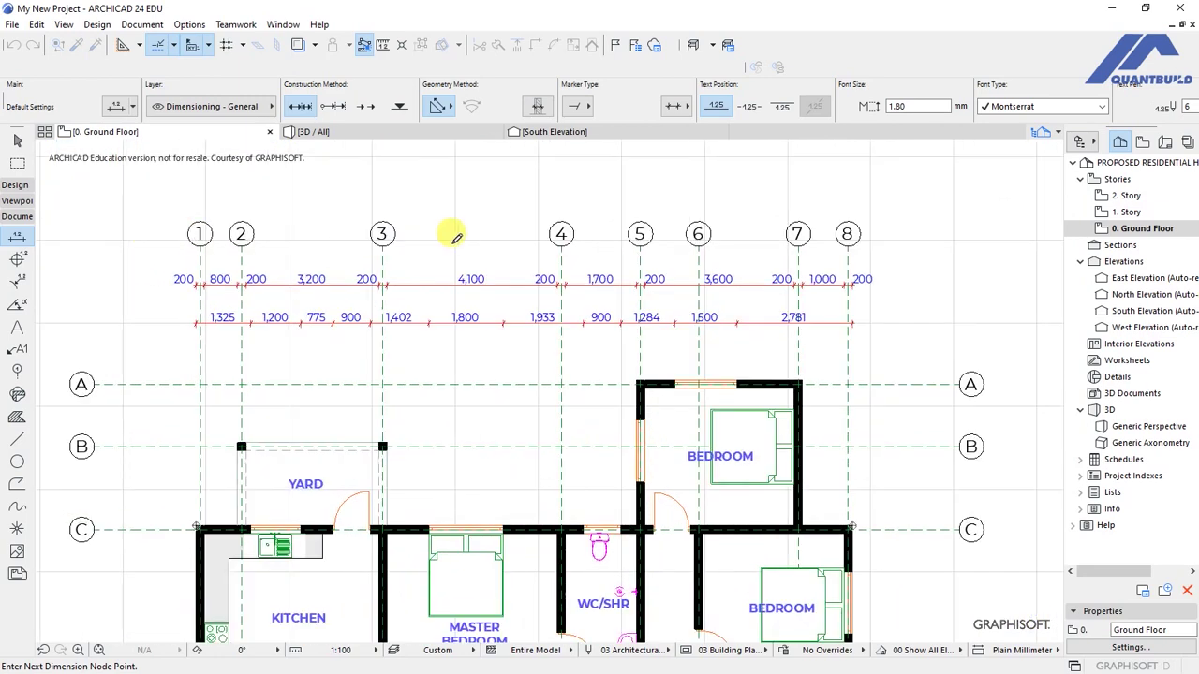
double_click(502, 239)
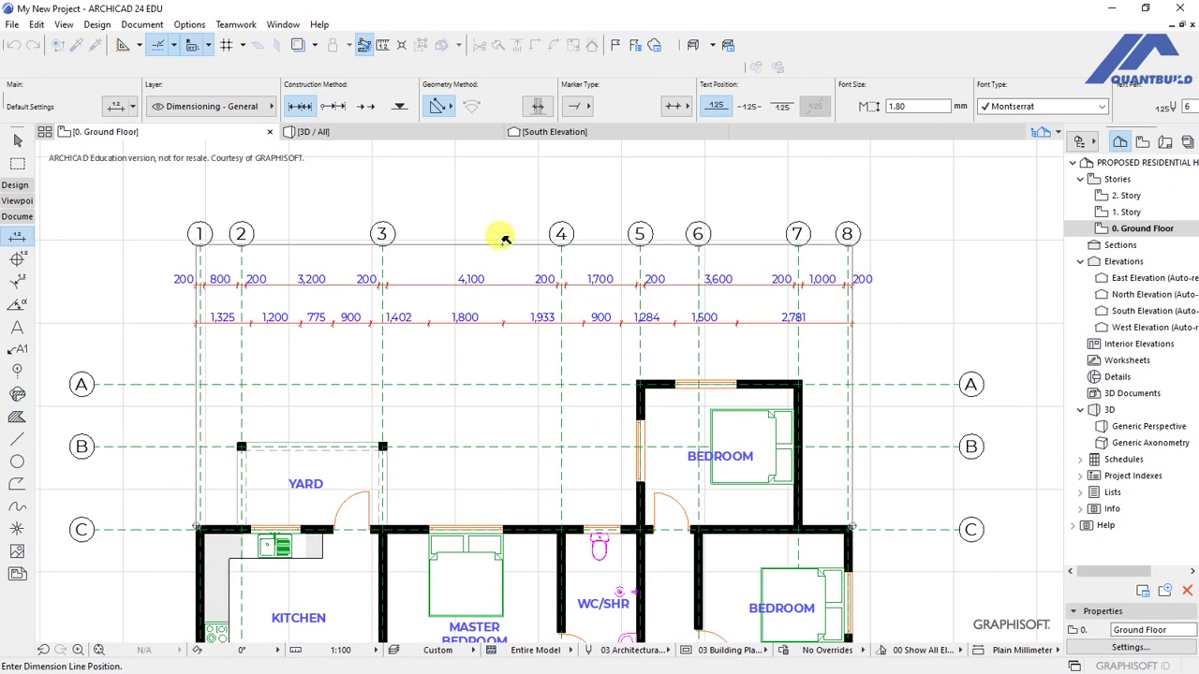
left_click(504, 240)
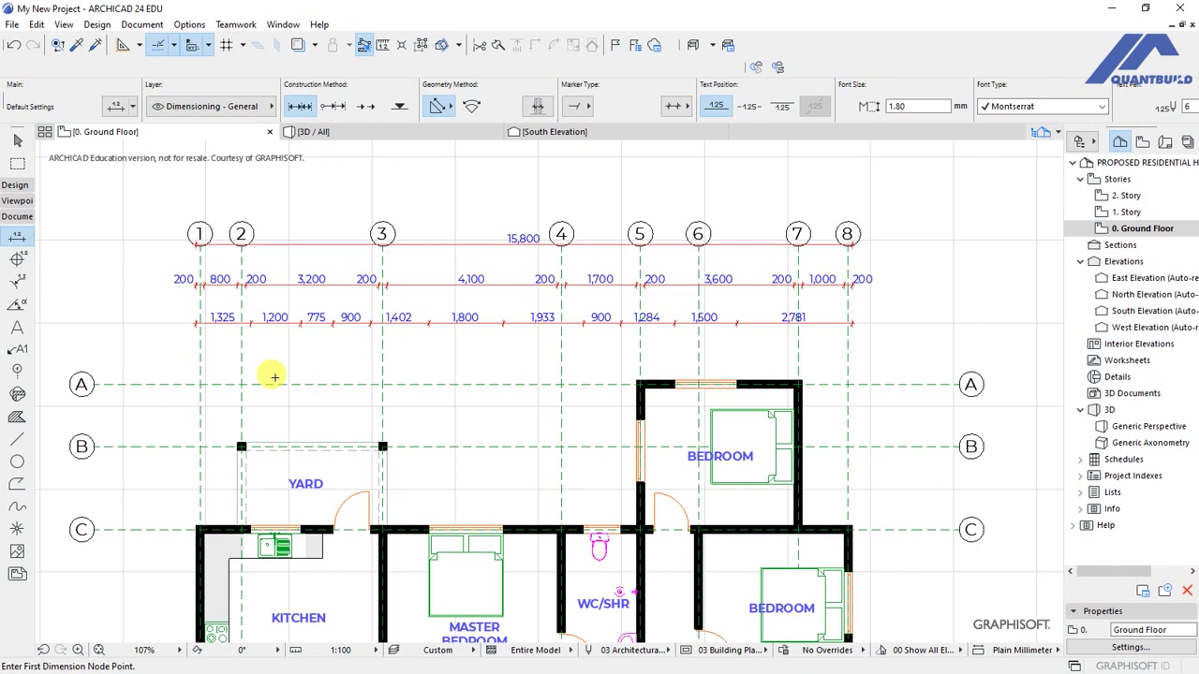
- Select grid lines 1 to 8 and stretch the upper ends of grids 1 and 2 to one level above the overall dimension
left_click(199, 356, "shift")
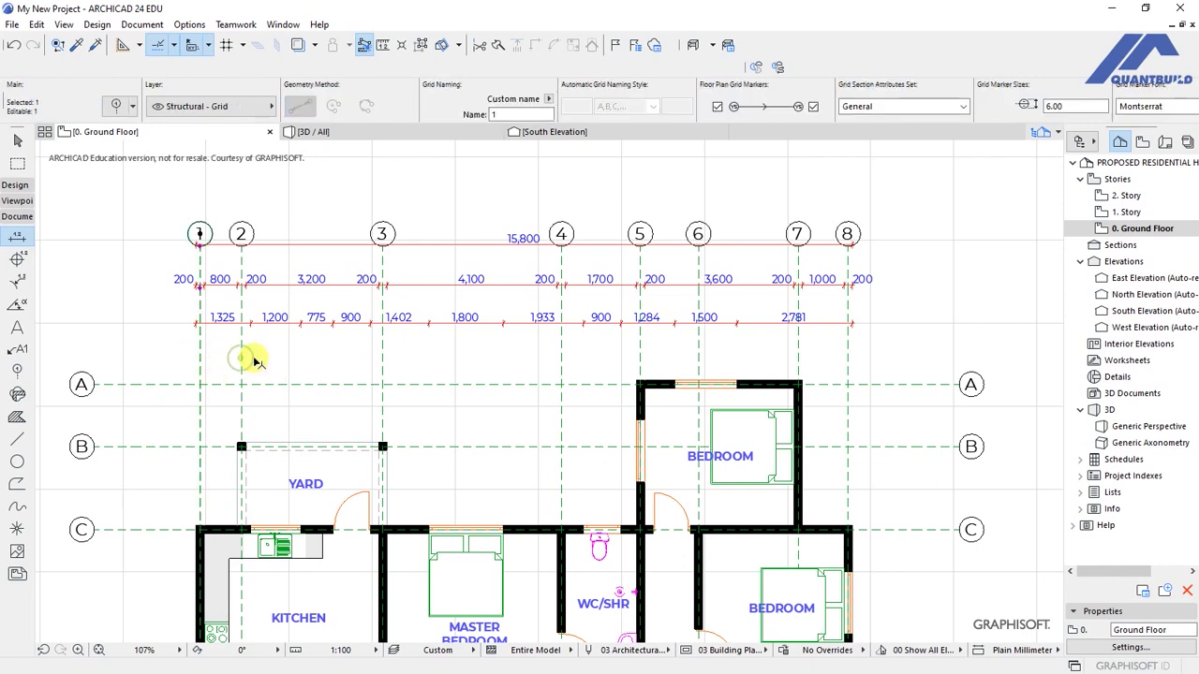
left_click(382, 353, "shift")
left_click(562, 352, "shift")
left_click(640, 351, "shift")
left_click(698, 352, "shift")
left_click(797, 351, "shift")
left_click(848, 356, "shift")
scroll(607, 451, "down", 4)
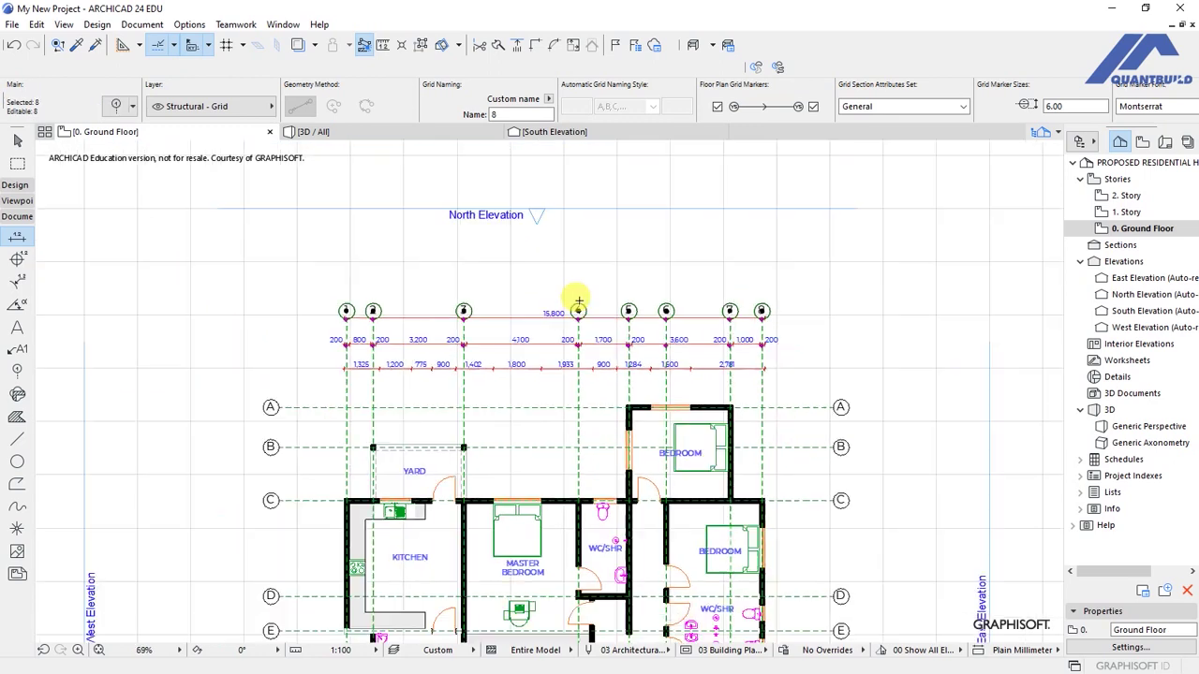
scroll(549, 246, "up", 5)
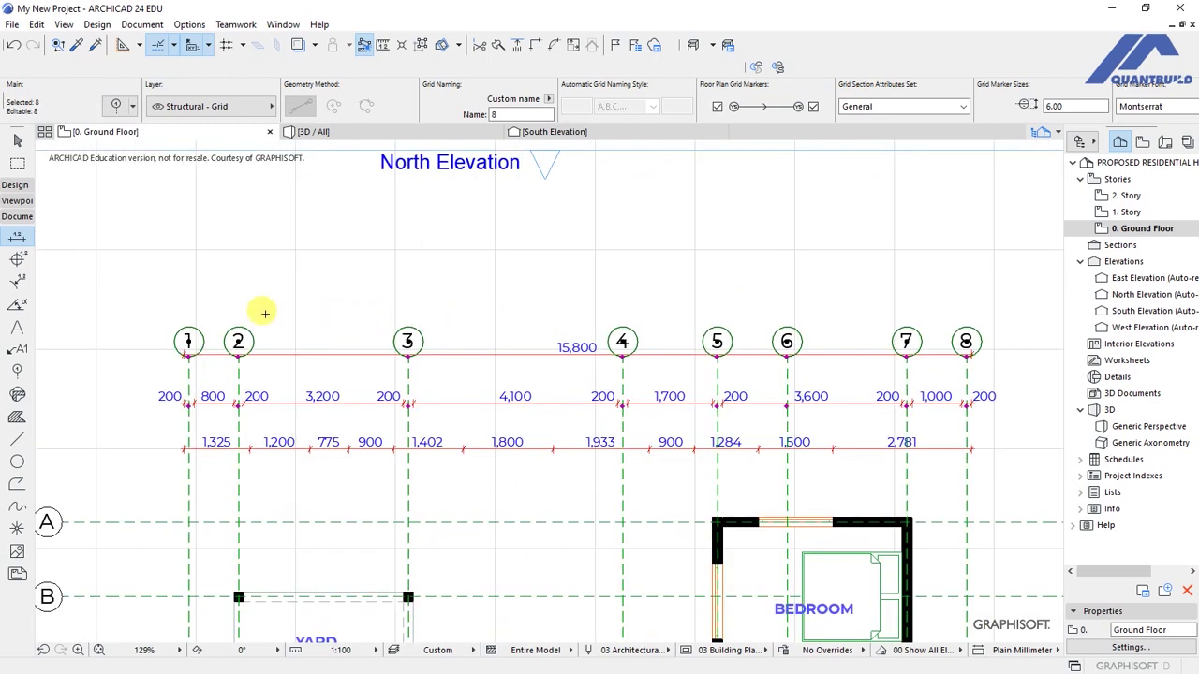
left_click(187, 347)
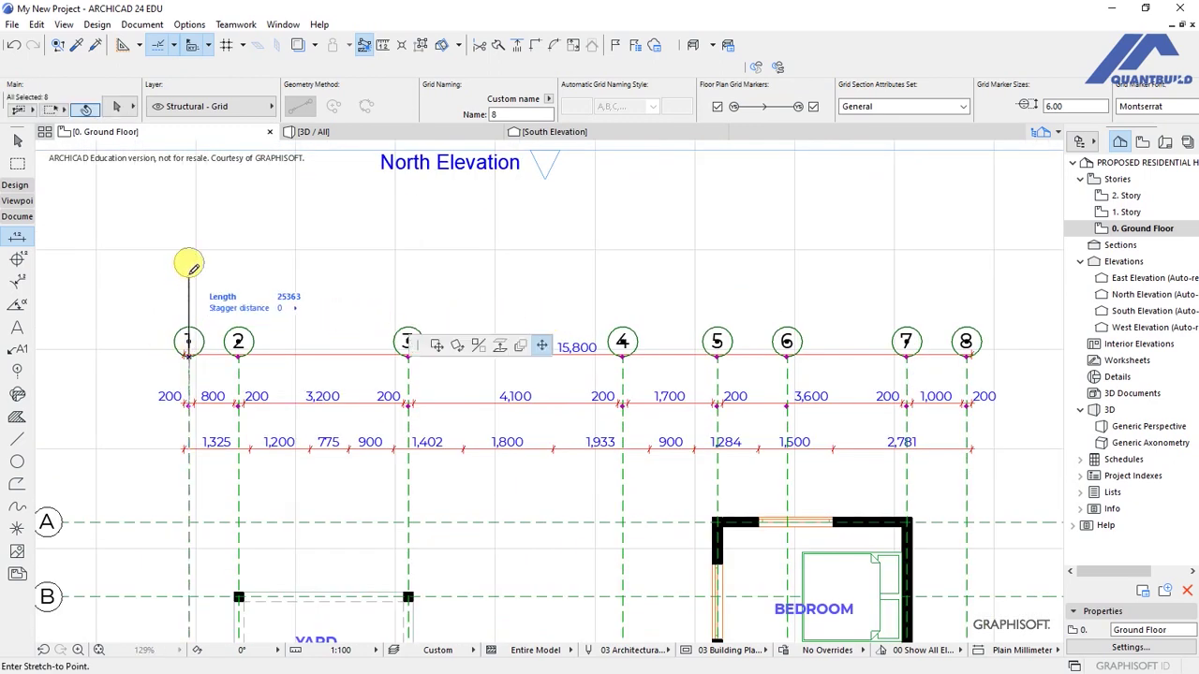
left_click(188, 258)
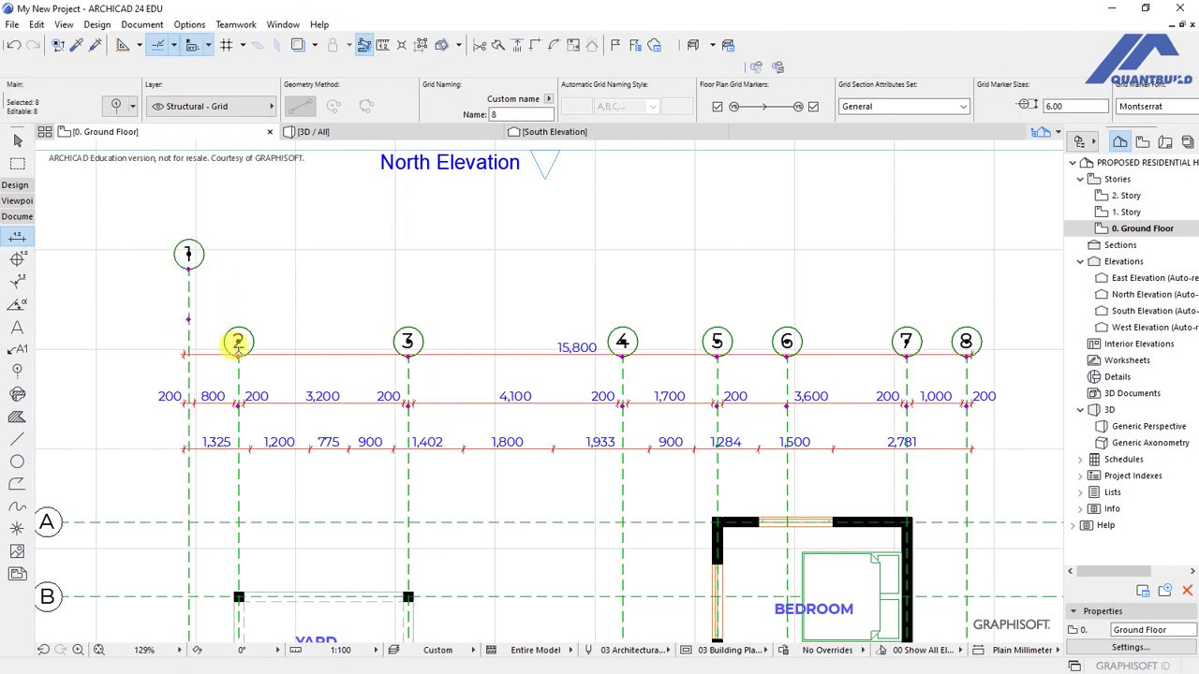
left_click(238, 347)
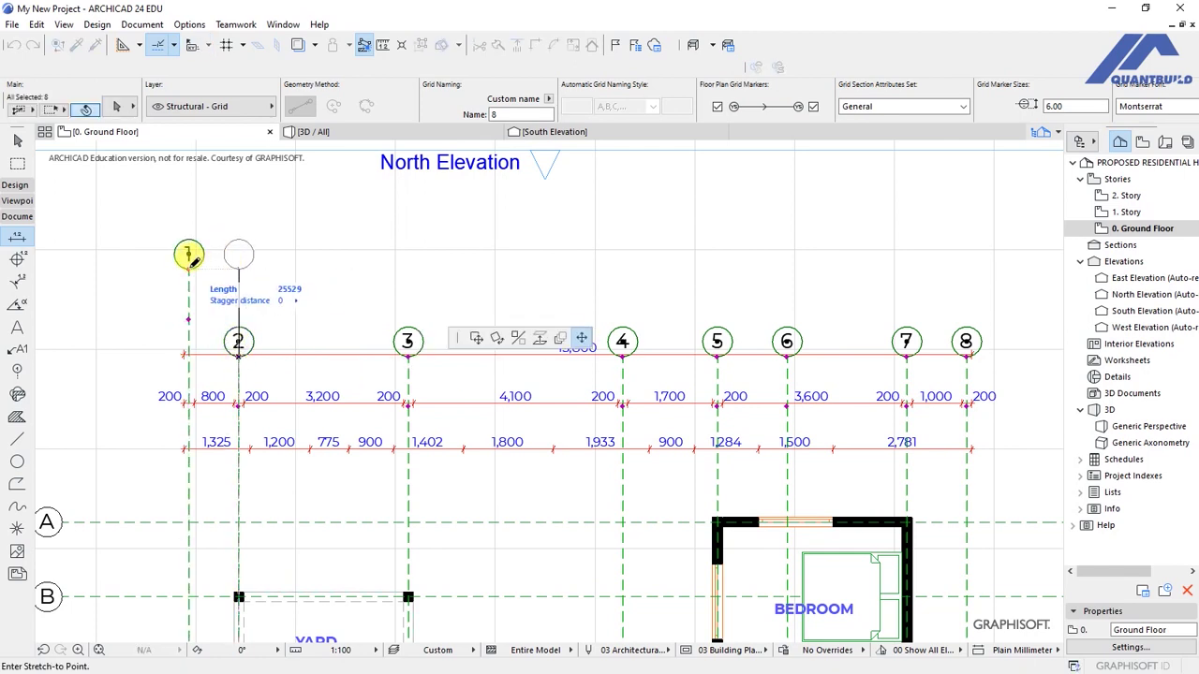
left_click(206, 277)
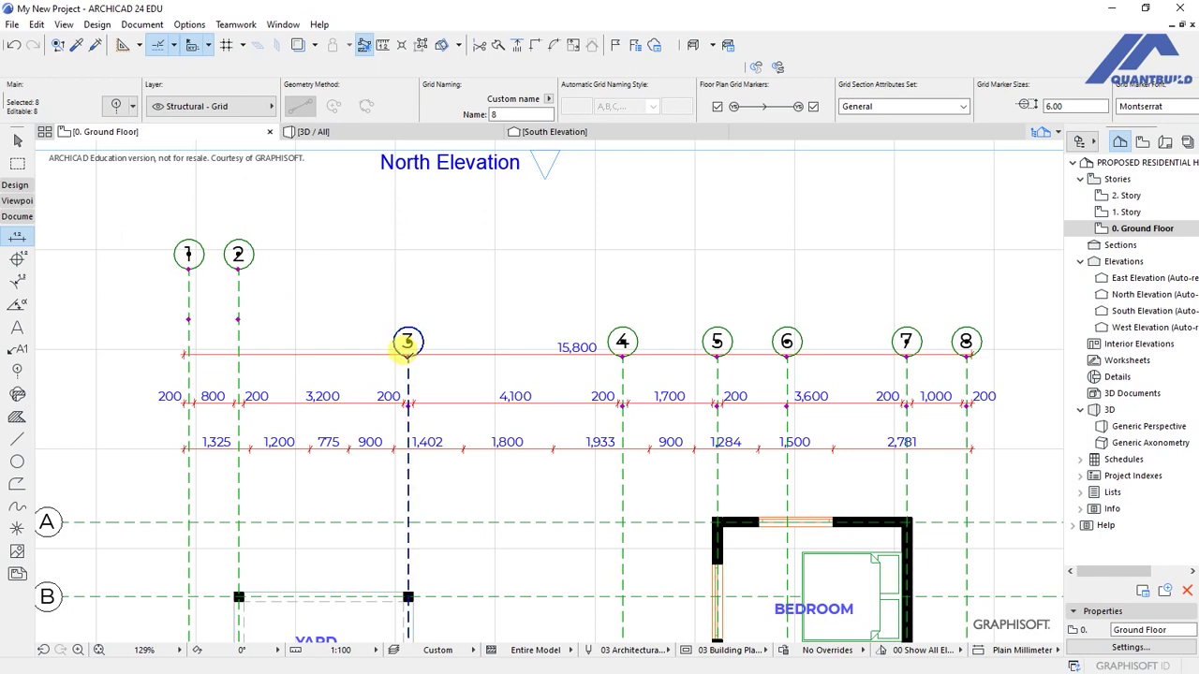
- Stretch the upper ends of grid lines 3 to 8 to line up with grids 1 and 2
left_click(406, 347)
left_click(238, 272)
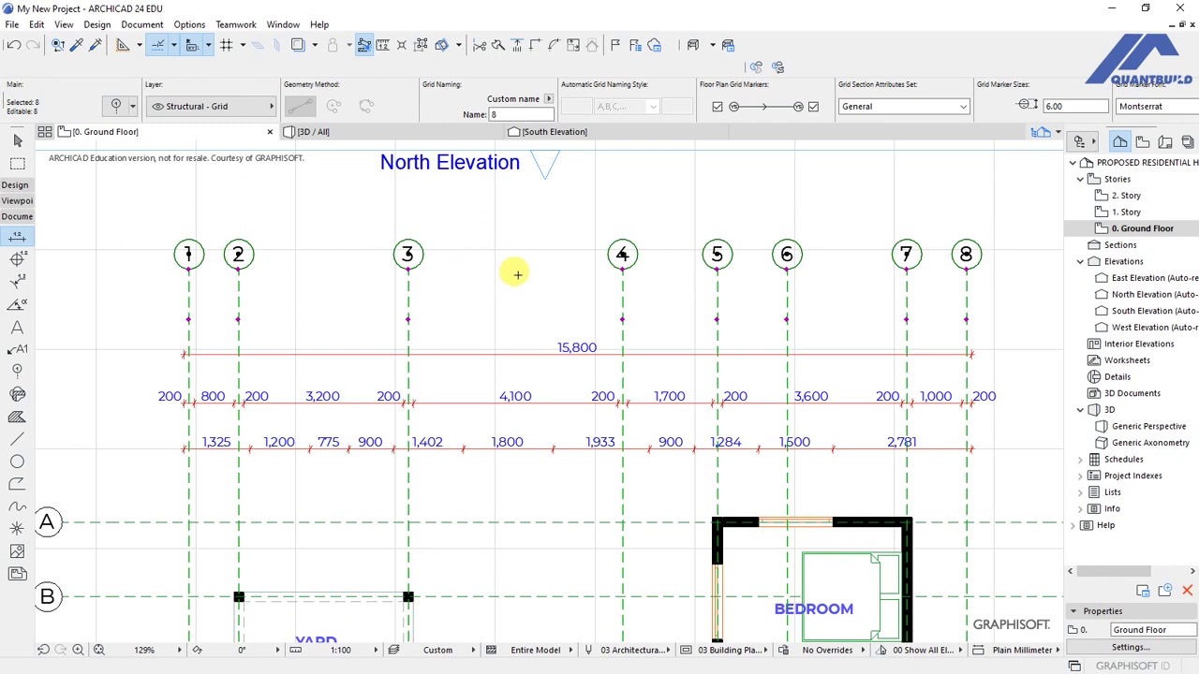
key("Escape")
- Examine the dimension chains north of the house and the rest of the plan down to the entry porch
scroll(517, 274, "down", 3)
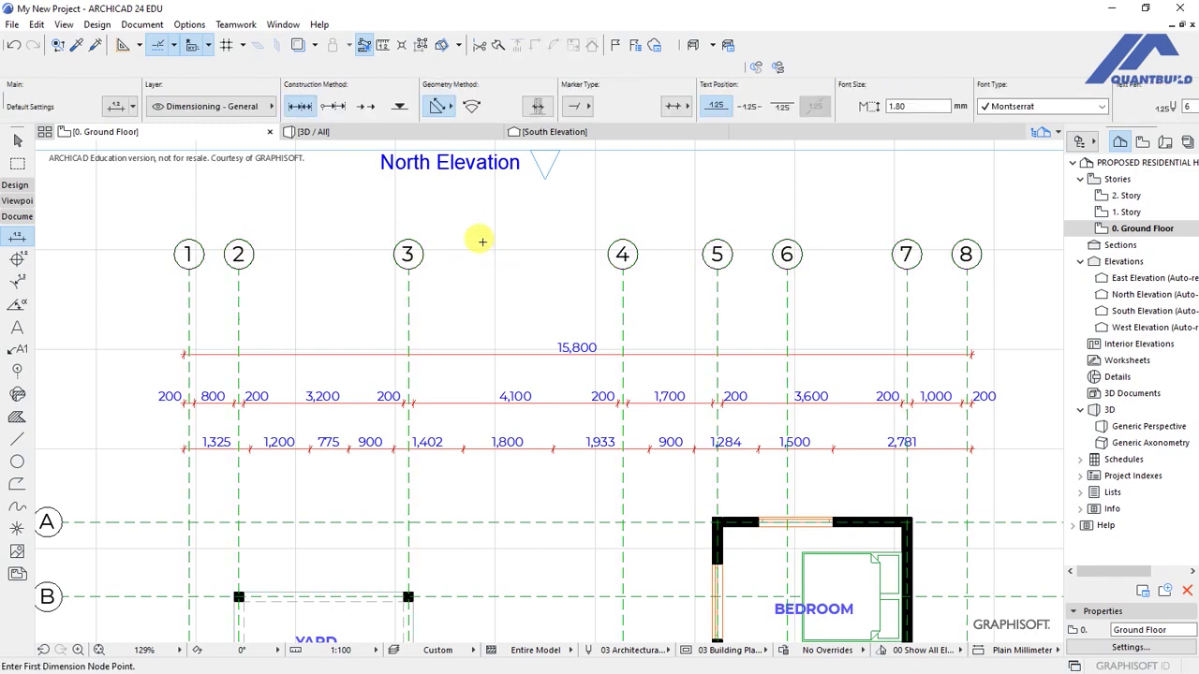
scroll(482, 238, "down", 2)
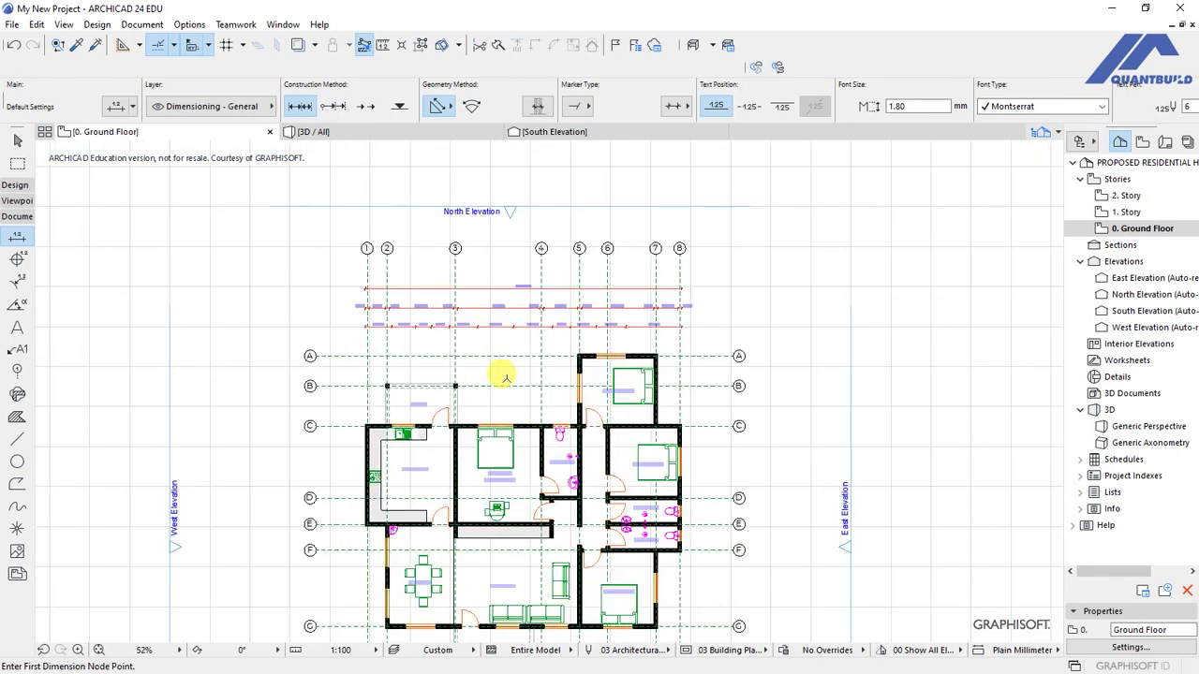
scroll(487, 343, "up", 3)
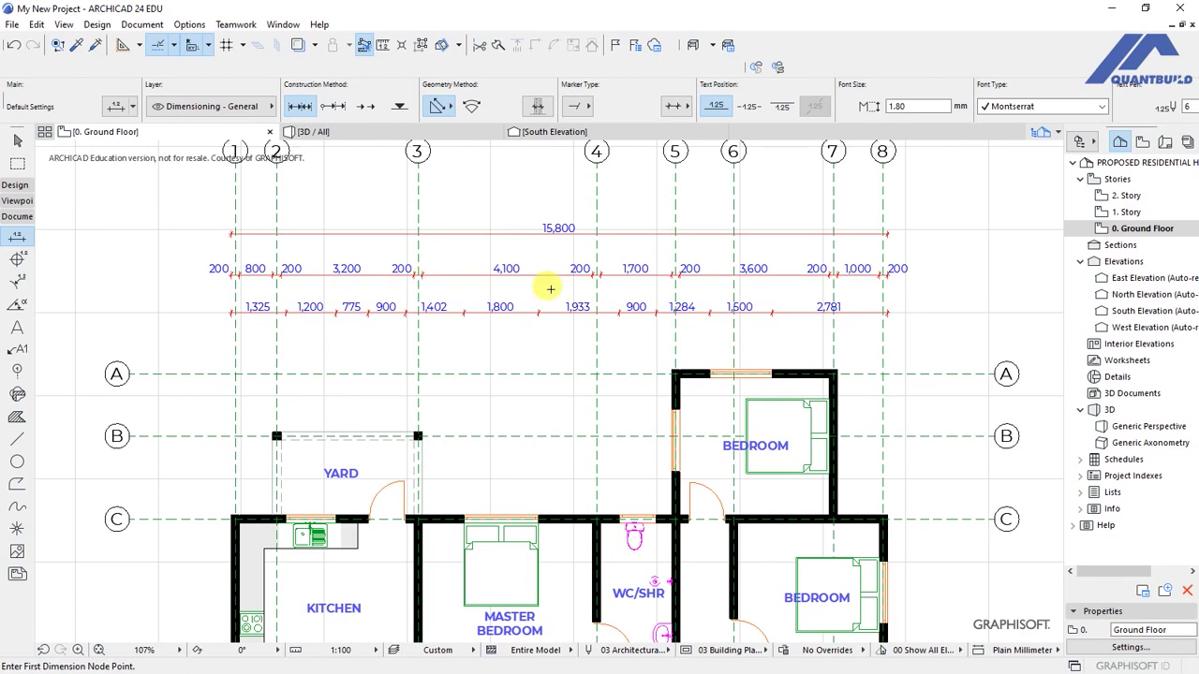
scroll(553, 288, "down", 3)
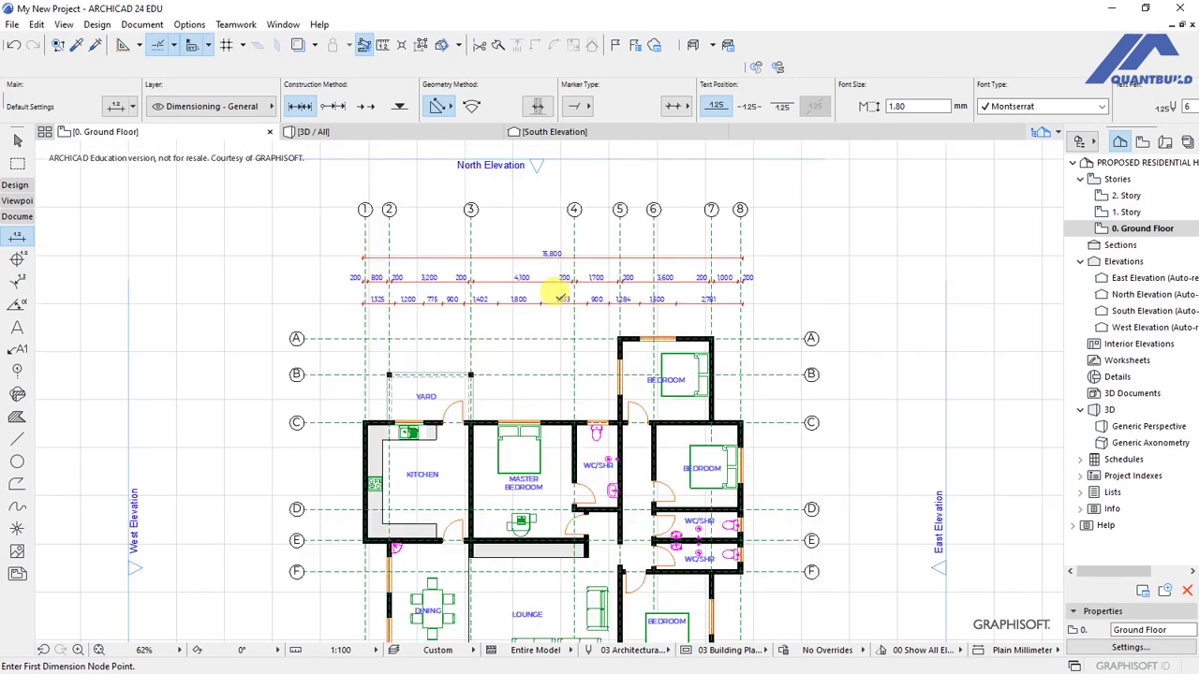
scroll(505, 274, "down", 2)
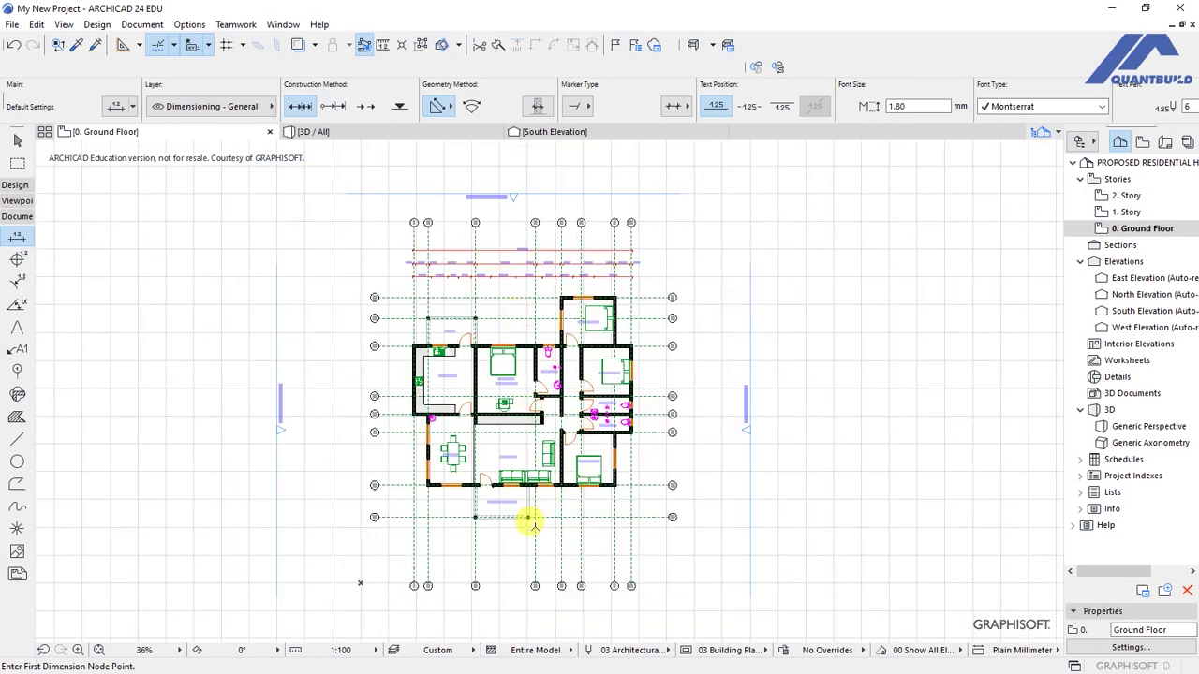
scroll(559, 494, "up", 3)
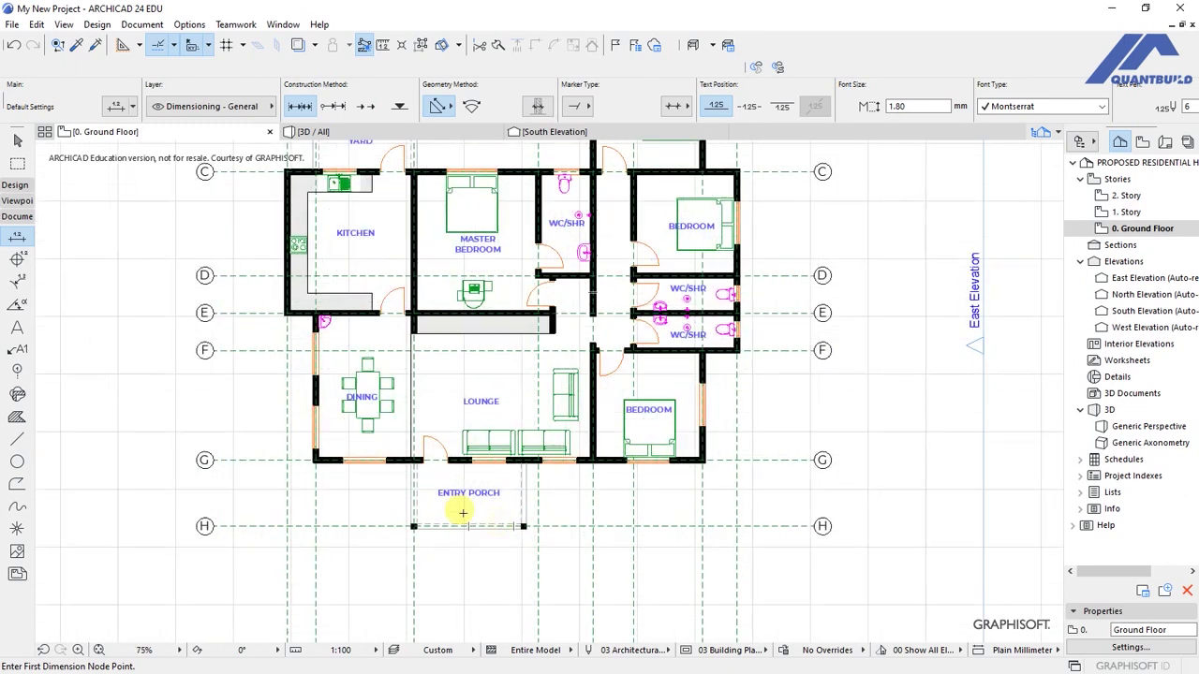
scroll(581, 523, "down", 3)
scroll(635, 442, "up", 2)
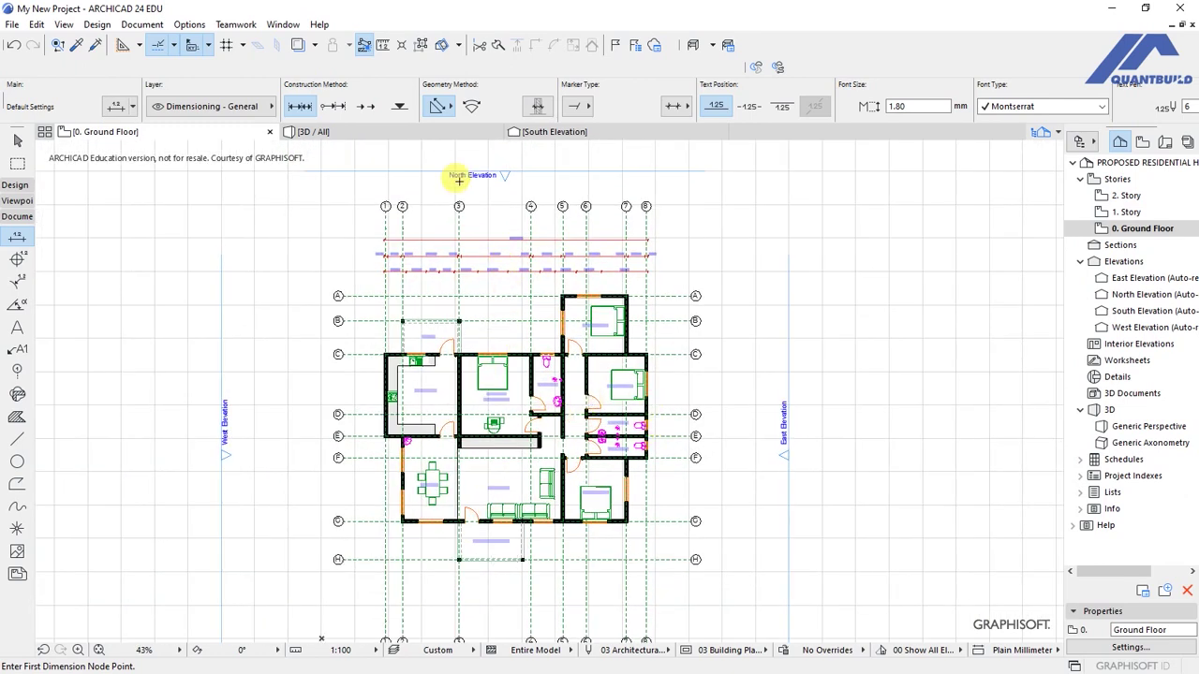
- Dimension the spacing between grid lines 1 to 8 at their upper ends, placing the chain between the grid bubbles and the overall dimension
scroll(506, 190, "up", 3)
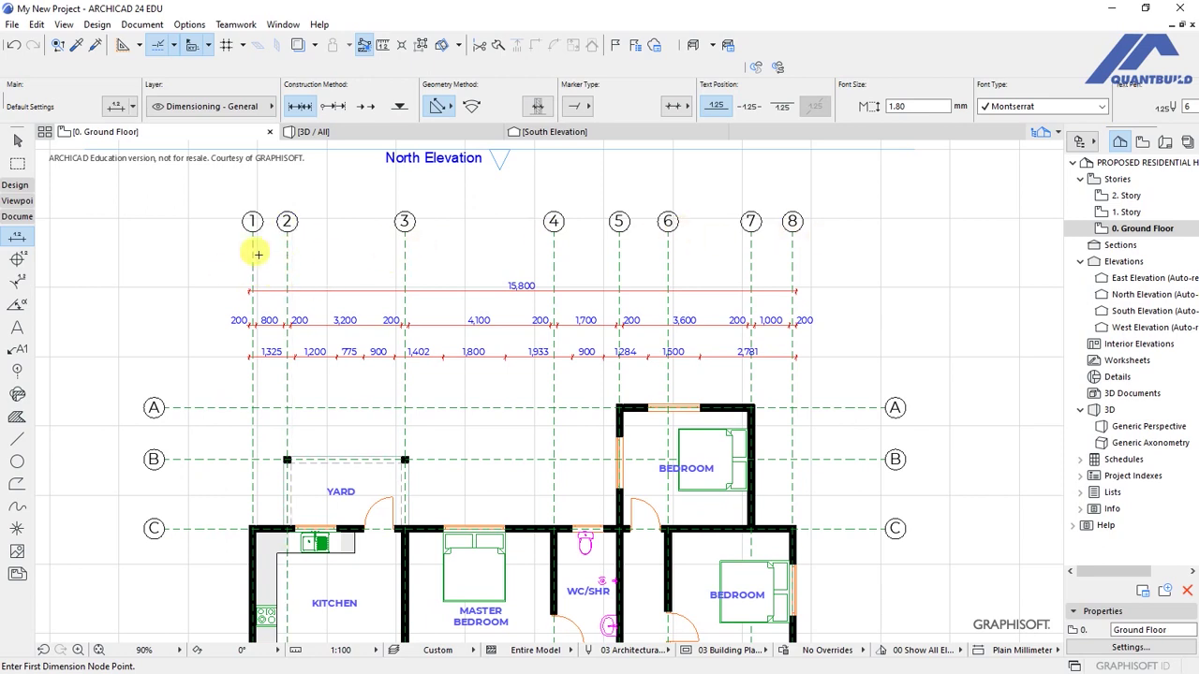
left_click(252, 222)
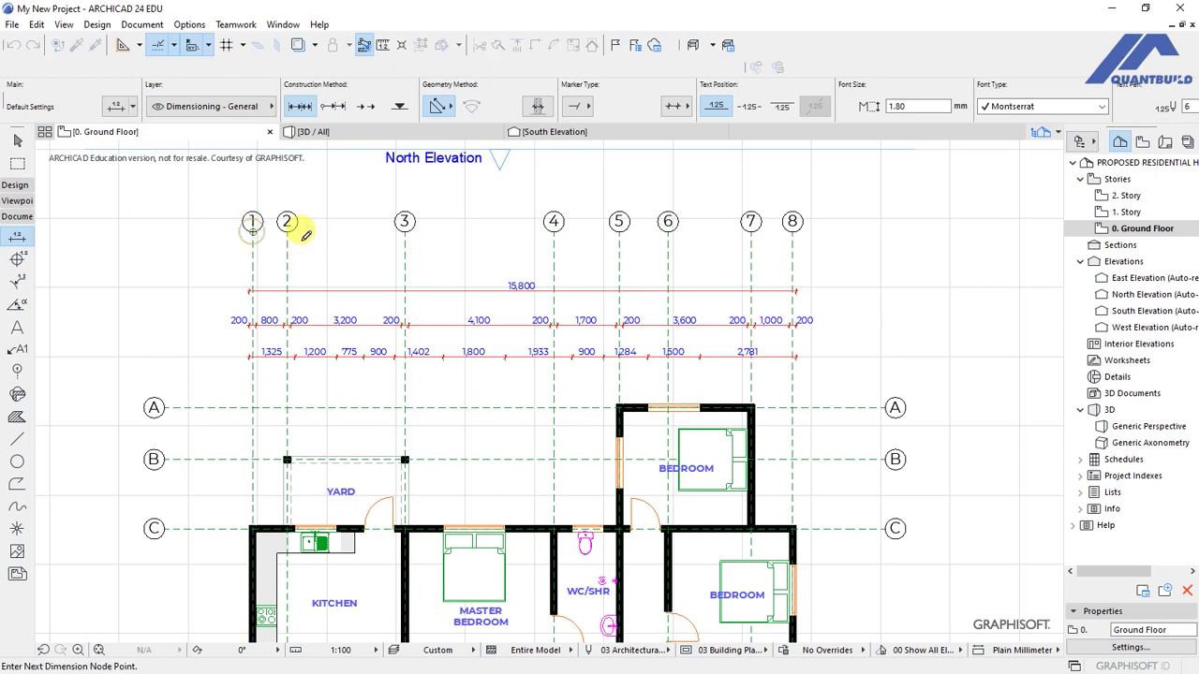
left_click(287, 222)
left_click(405, 221)
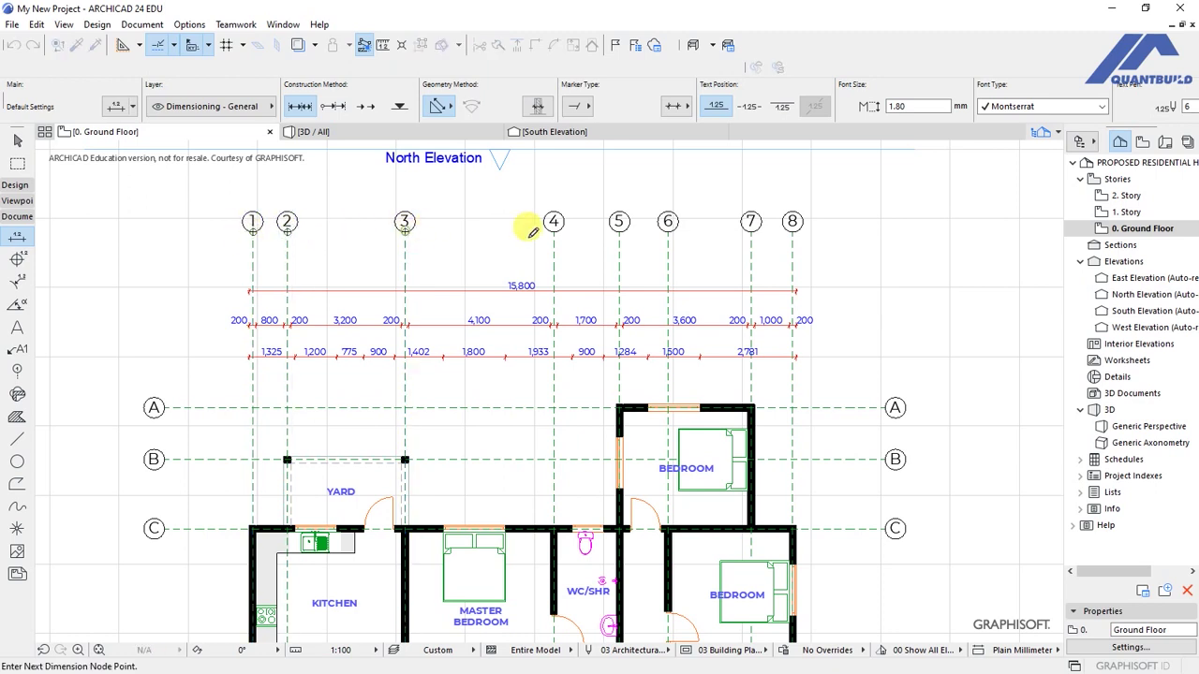
left_click(554, 222)
left_click(619, 222)
left_click(668, 222)
left_click(751, 223)
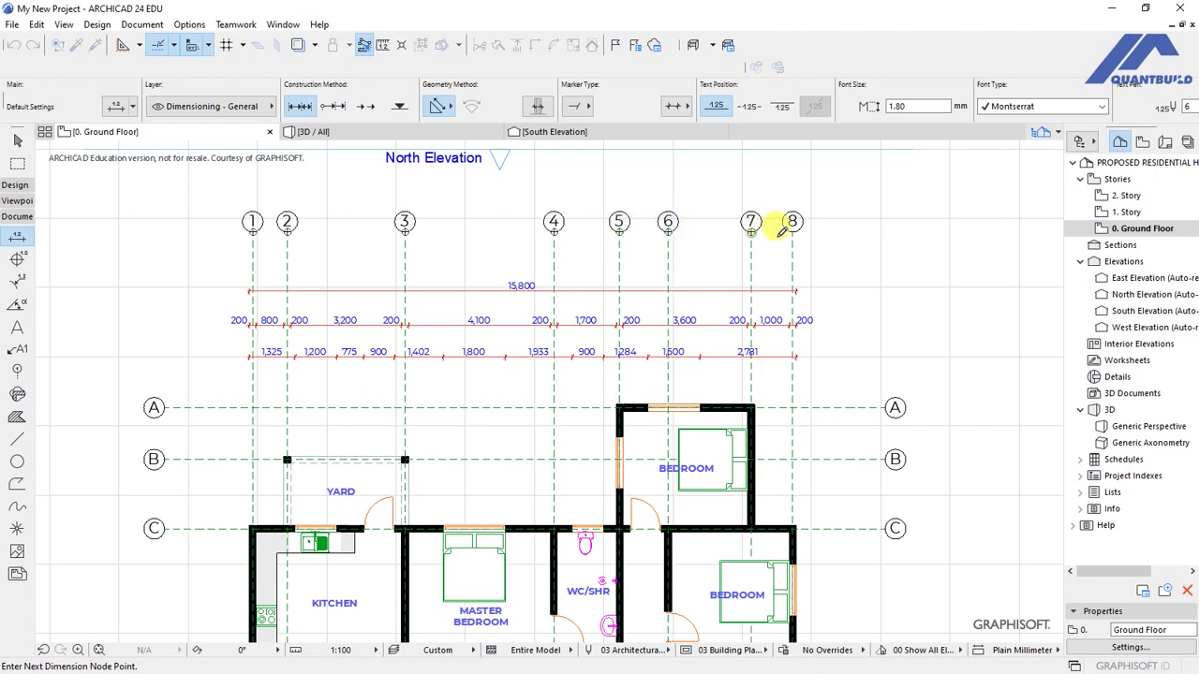
left_click(791, 222)
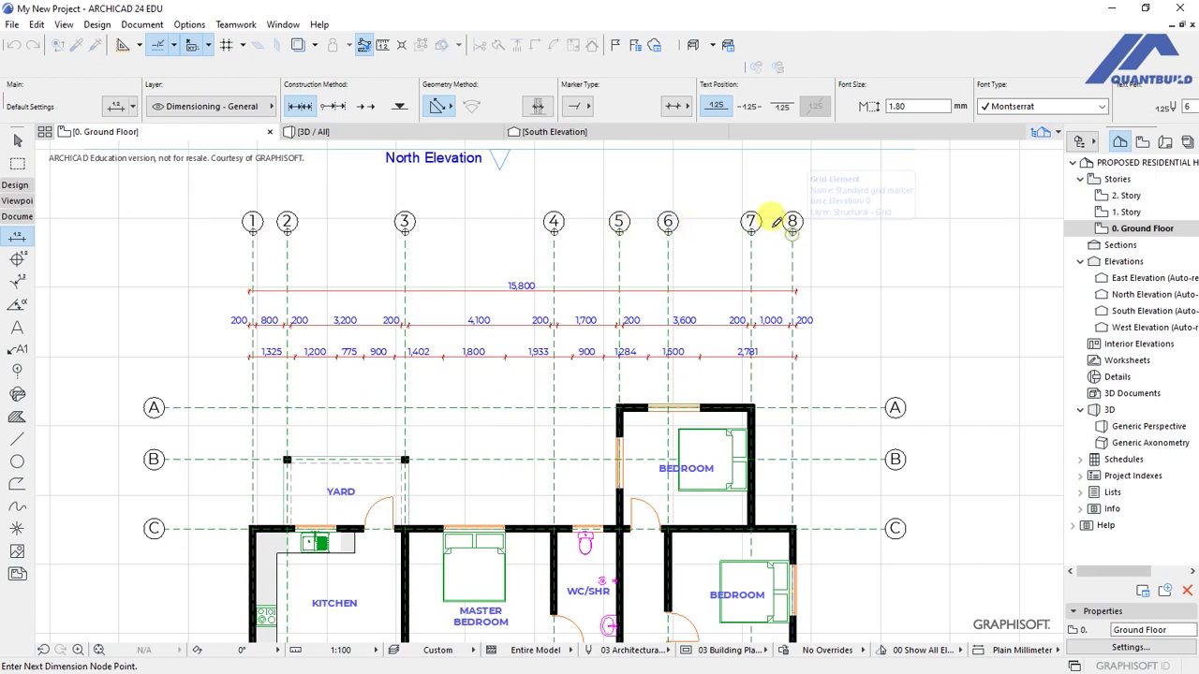
double_click(510, 249)
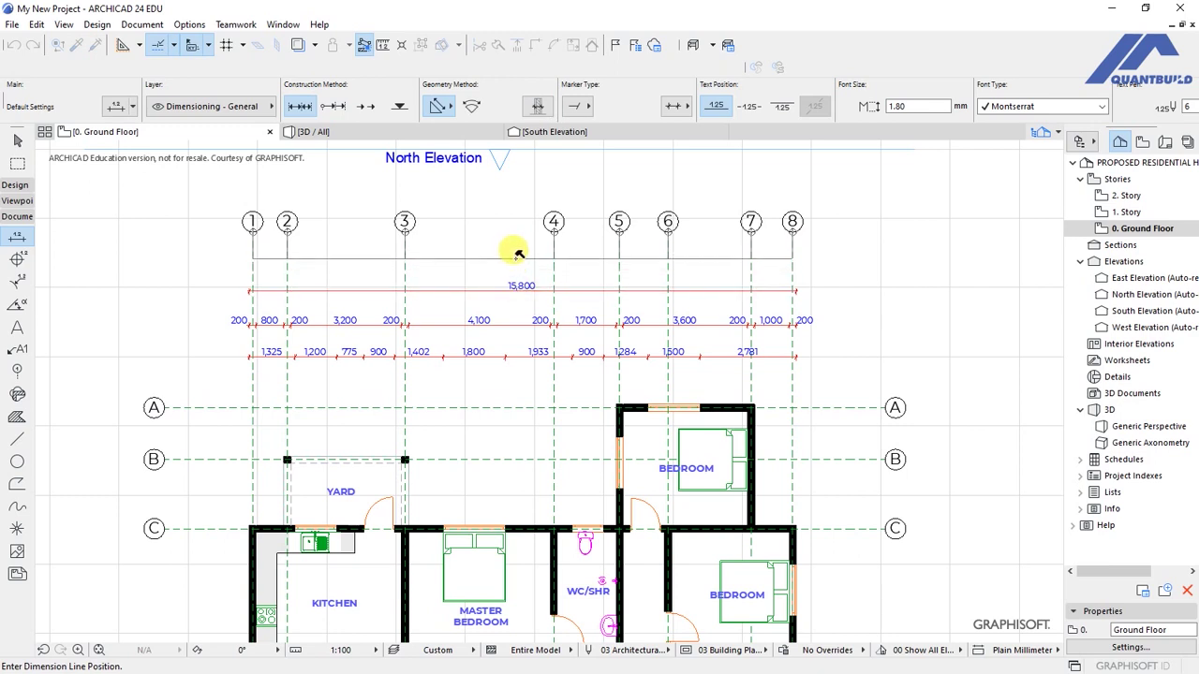
left_click(518, 253)
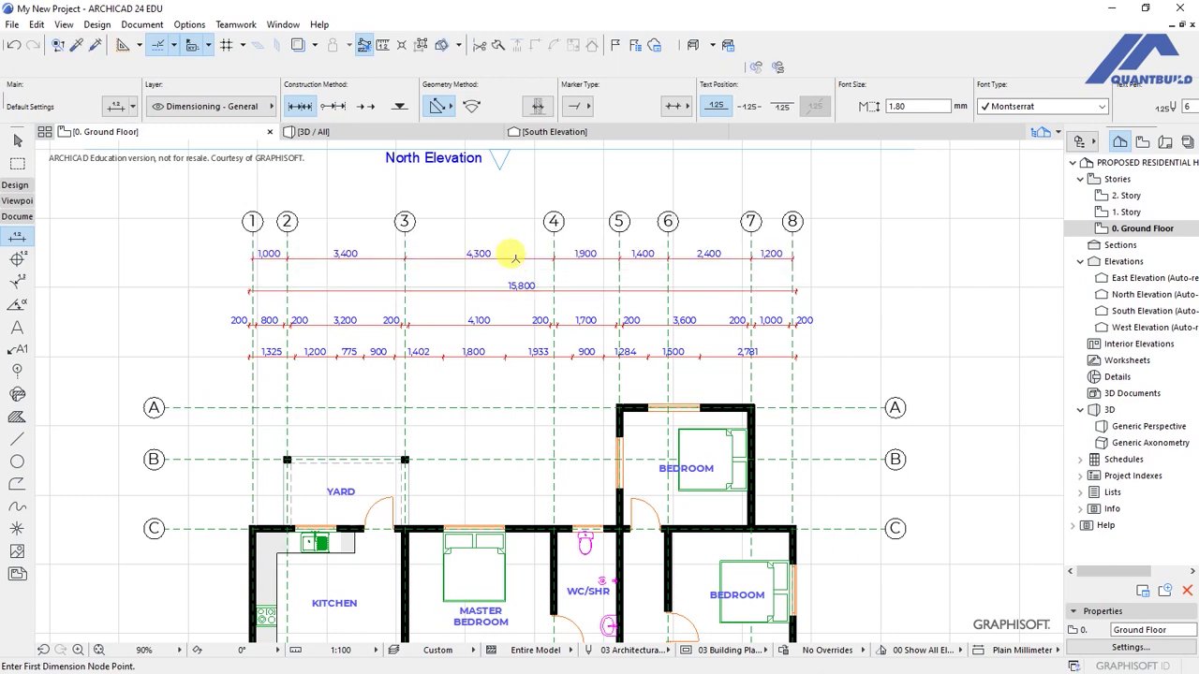
- Relocate the overall width dimension above the grid bubbles and delete the one left at its old position
left_click(582, 292, "shift")
key("ctrl+d")
left_click(591, 290)
left_click(588, 196)
left_click(590, 291)
key("Delete")
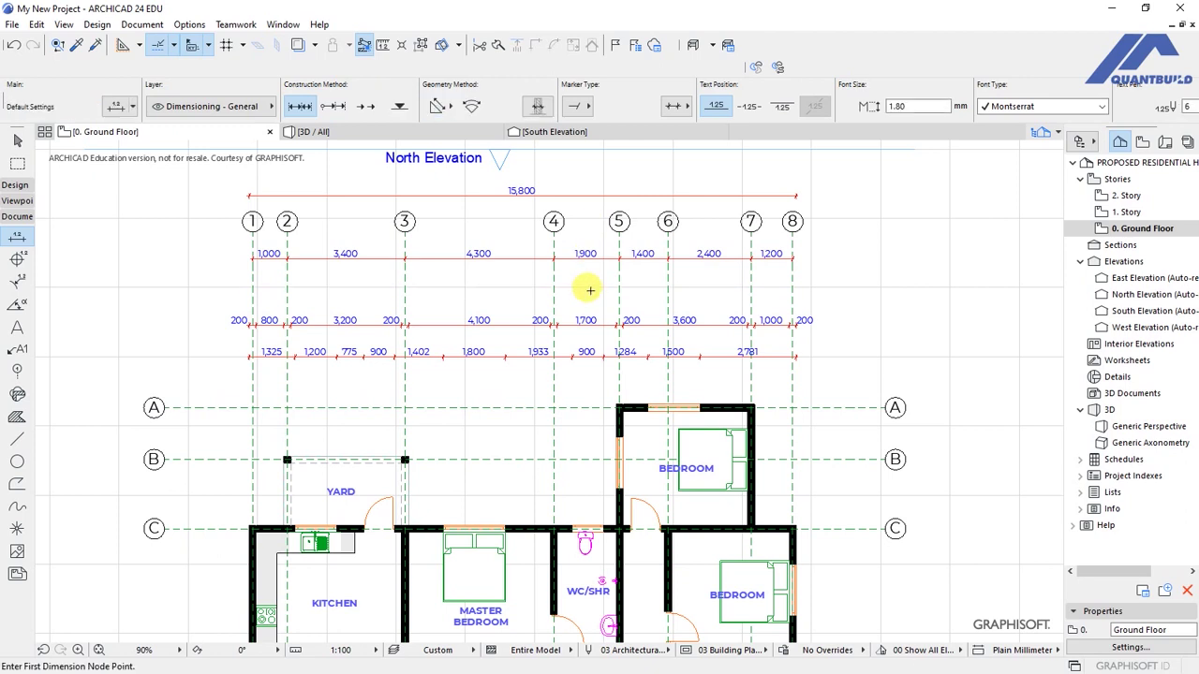
- Move the grid spacing chain down so it sits one level above the wall dimension chain
left_click(597, 259)
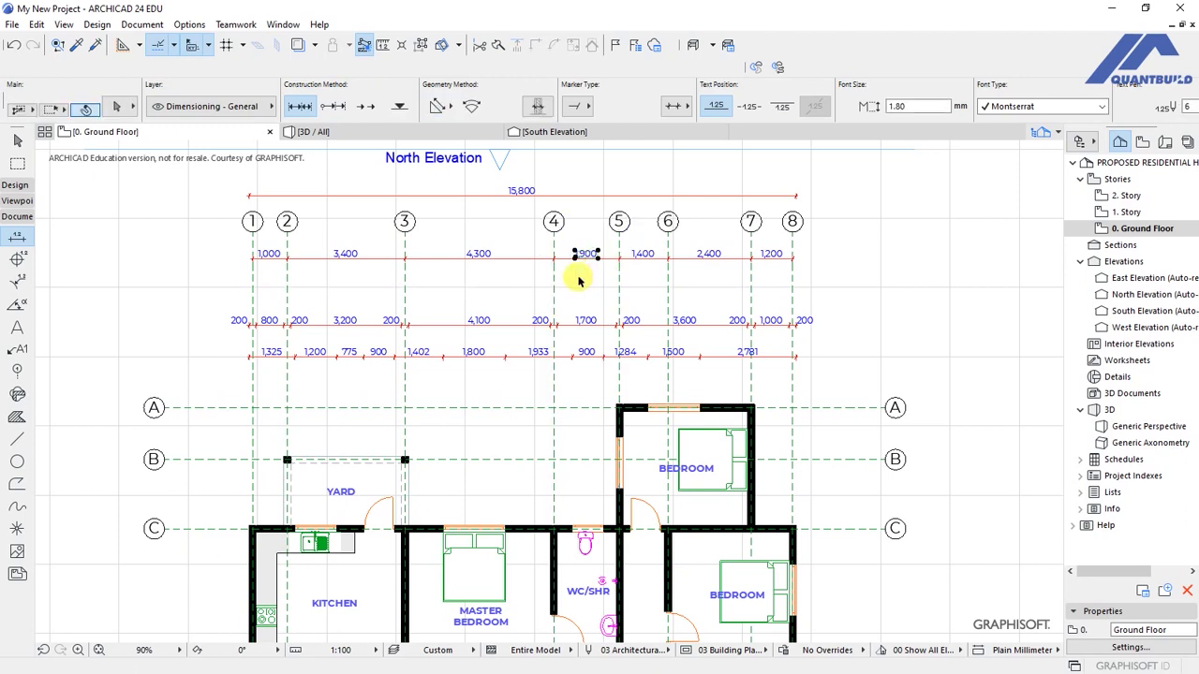
key("Escape")
left_click(530, 257)
key("ctrl+d")
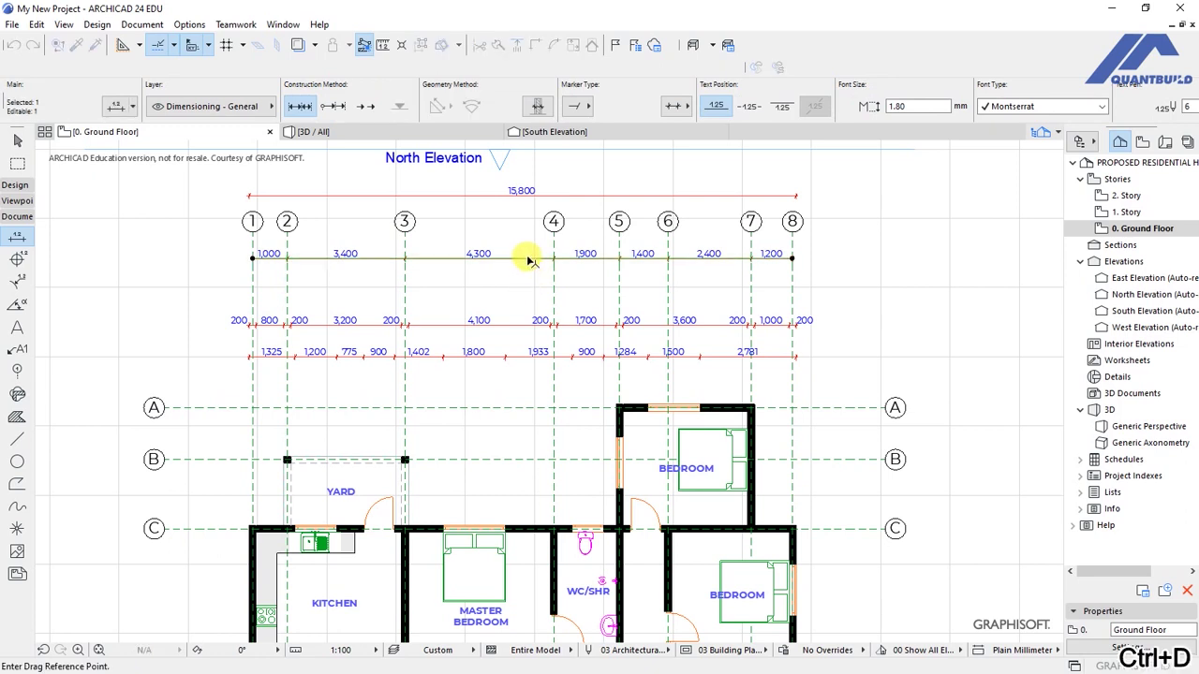
left_click(528, 259)
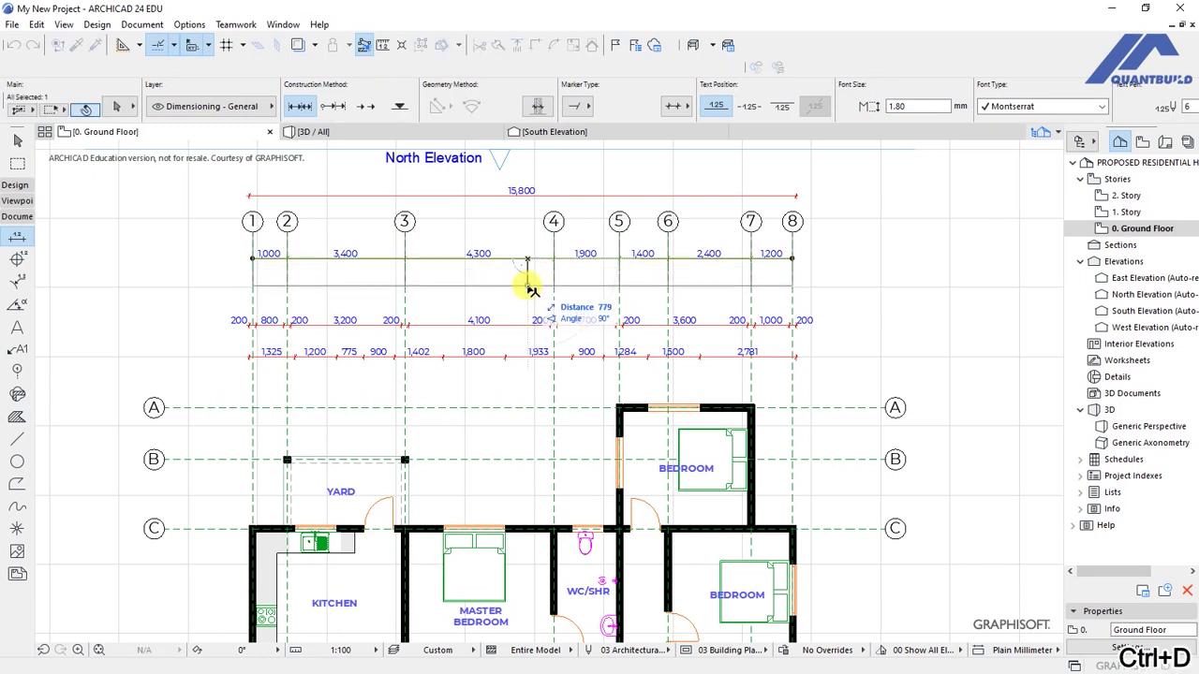
left_click(542, 281)
key("ctrl+d")
scroll(534, 284, "up", 2)
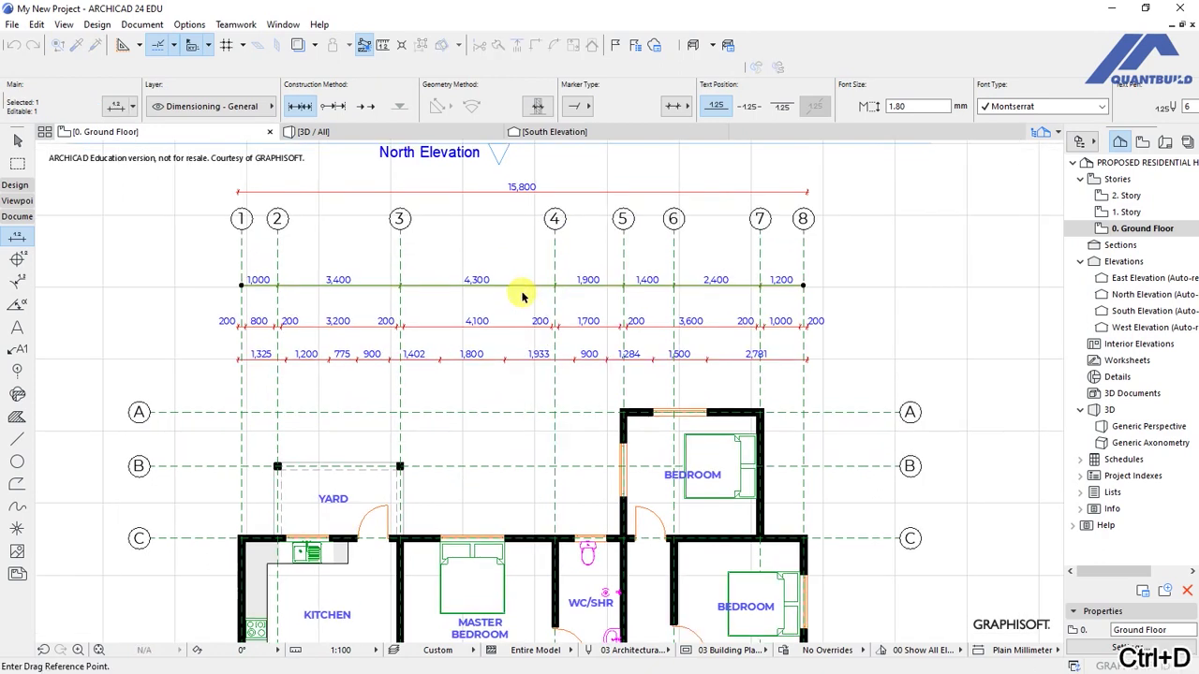
left_click(527, 285)
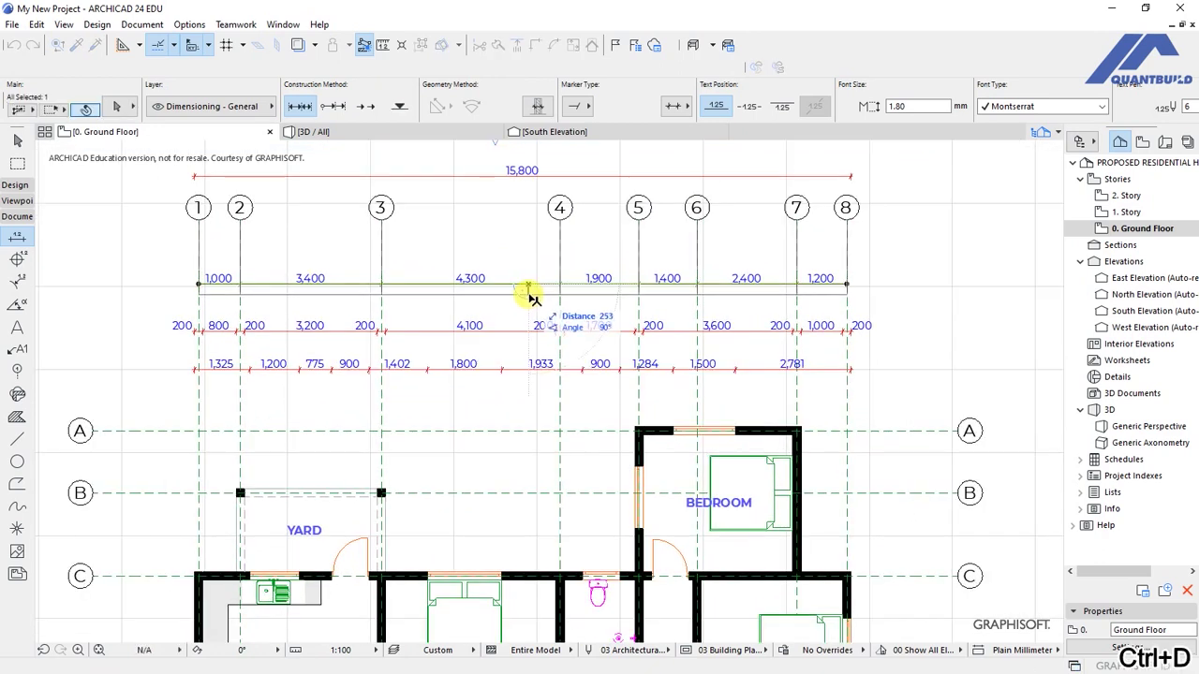
left_click(535, 286)
key("Escape")
- Bring the overall width dimension back to one level above the grid spacing chain and delete the one left above the bubbles
left_click(473, 176, "shift")
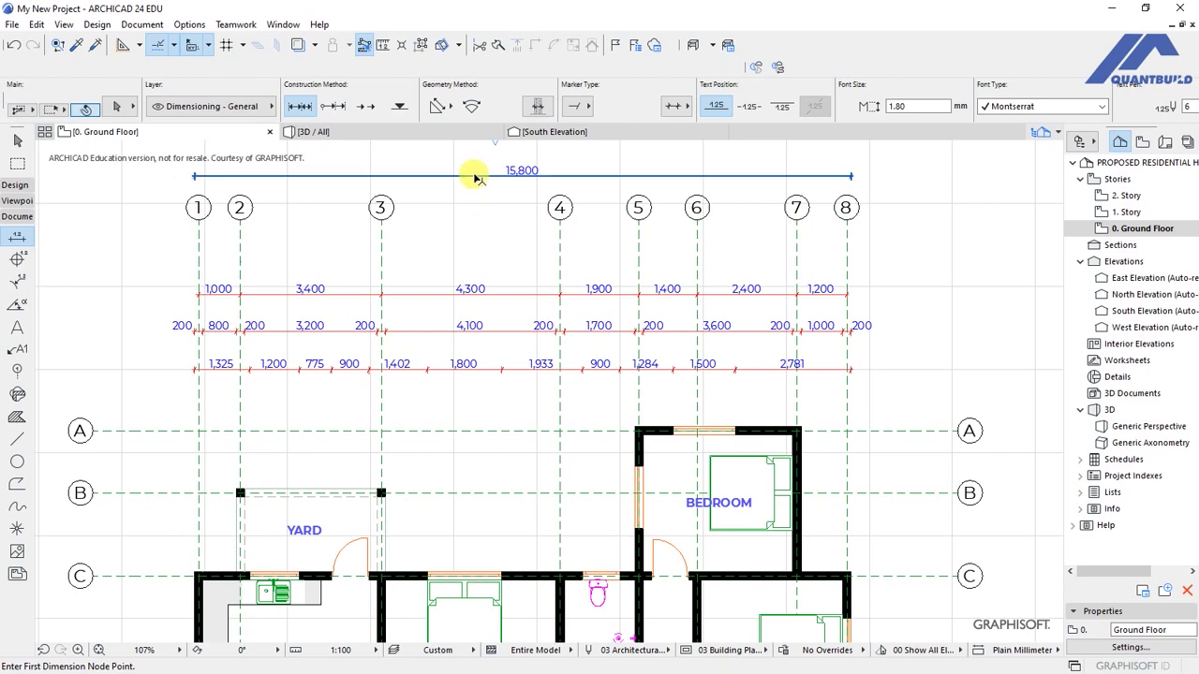
key("ctrl+d")
left_click(498, 176)
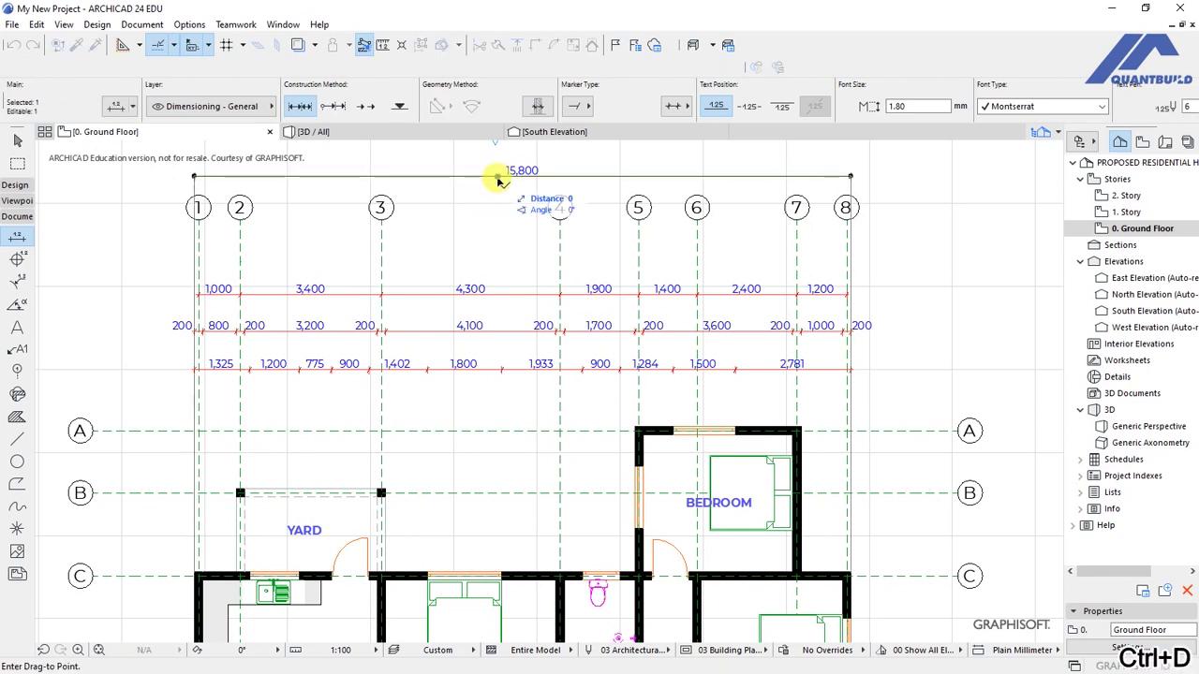
left_click(502, 256)
key("Escape")
left_click(763, 177, "shift")
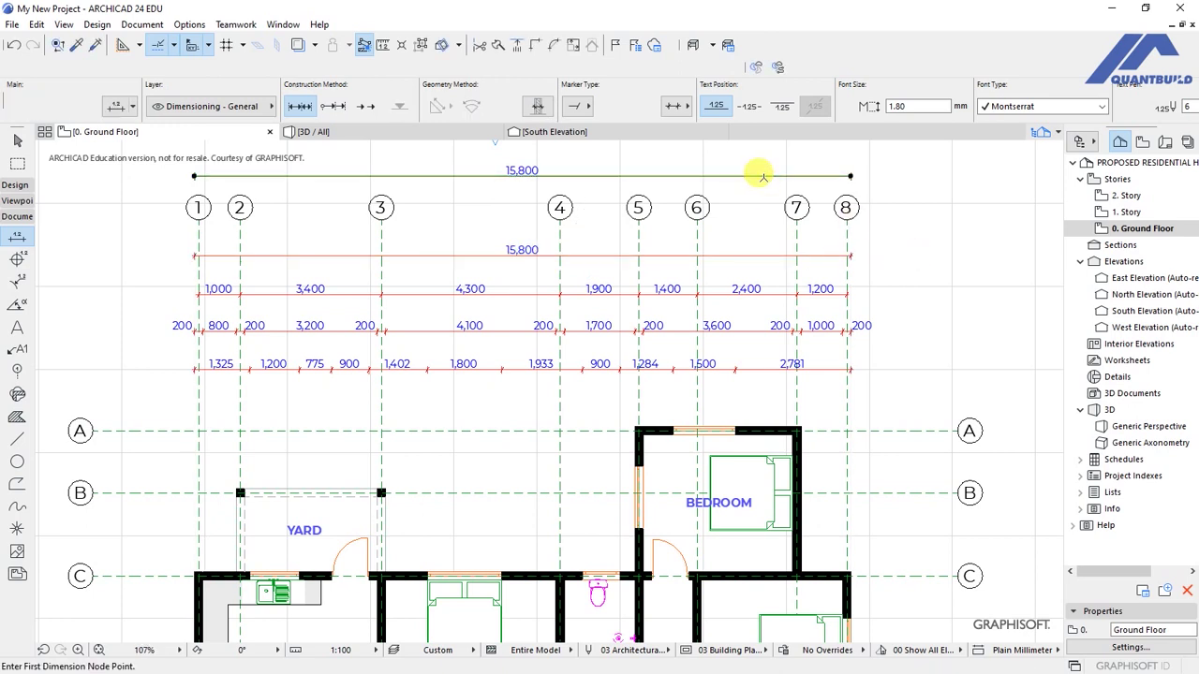
key("Delete")
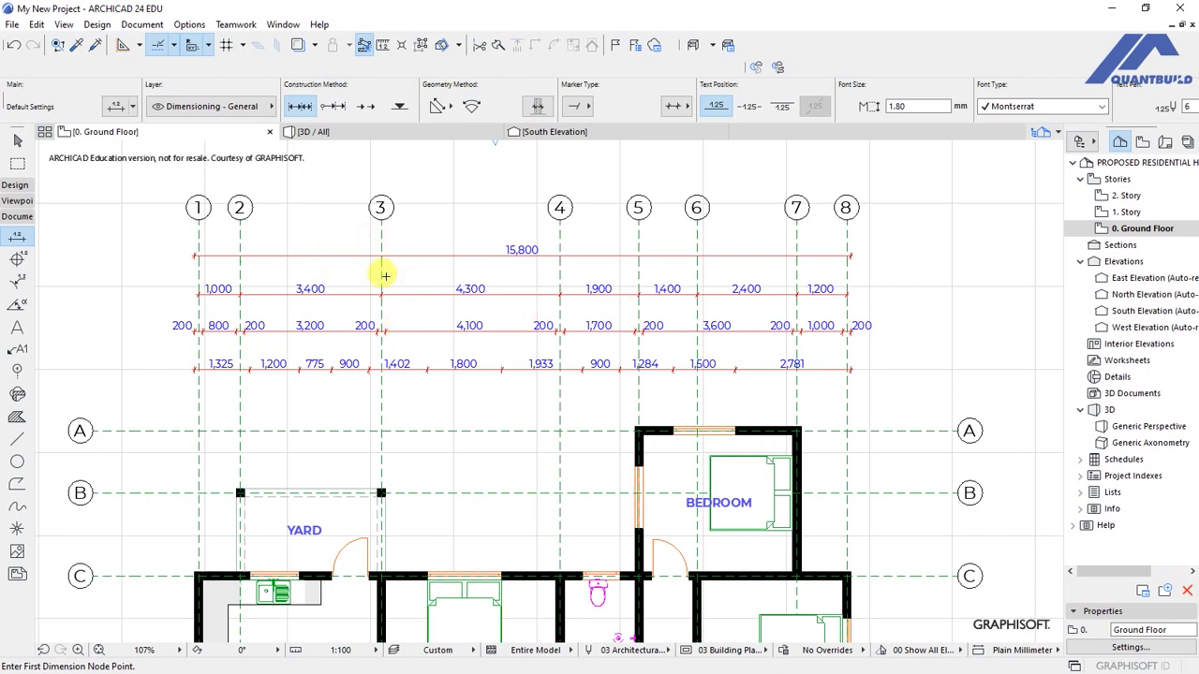
- Select grid lines A to H and stretch the east end of grid A outwards, towards the East Elevation marker
scroll(382, 272, "down", 4)
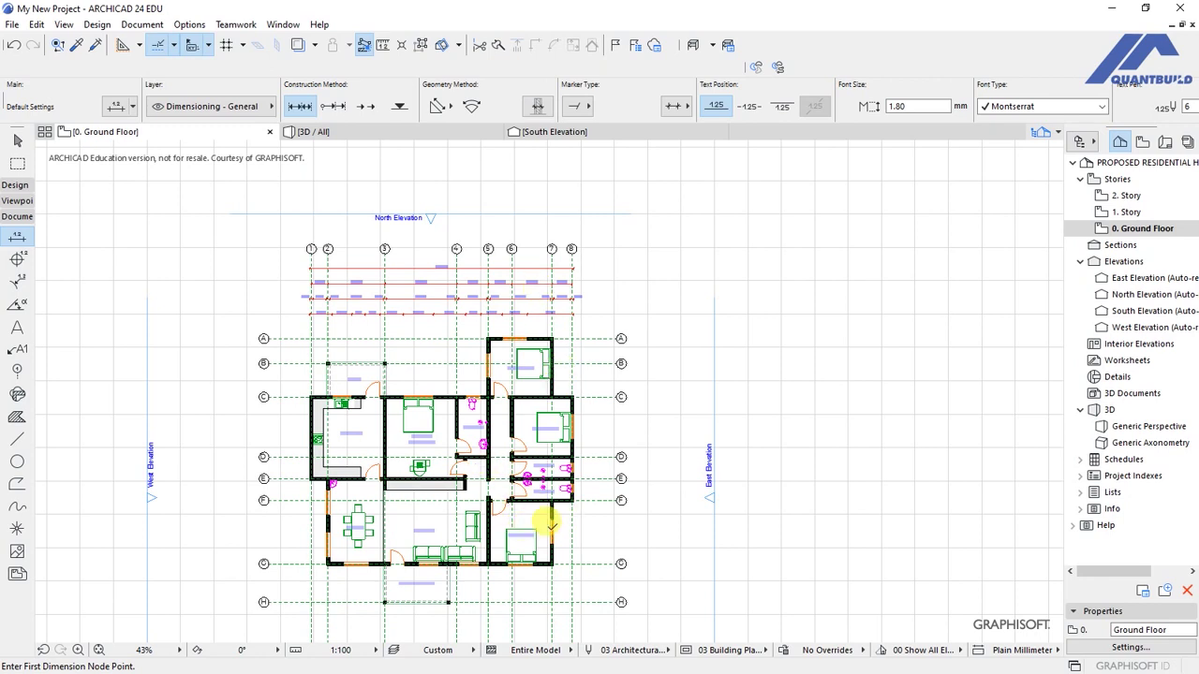
middle_click_drag(598, 375, 605, 338)
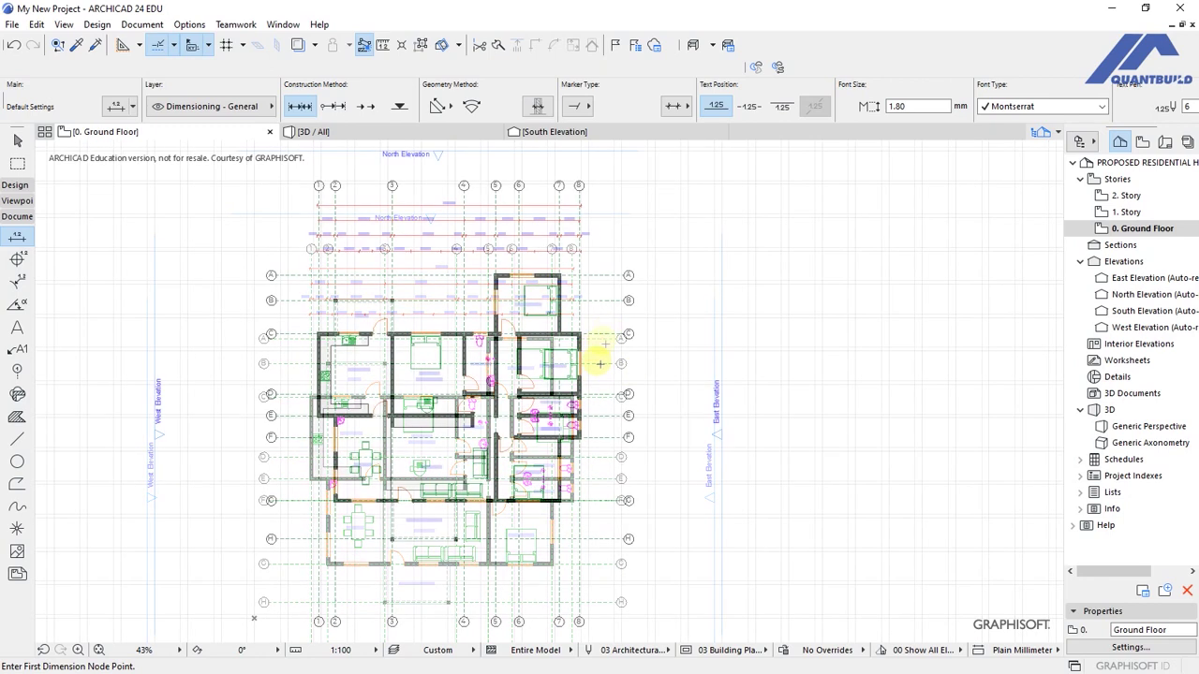
scroll(591, 373, "up", 1)
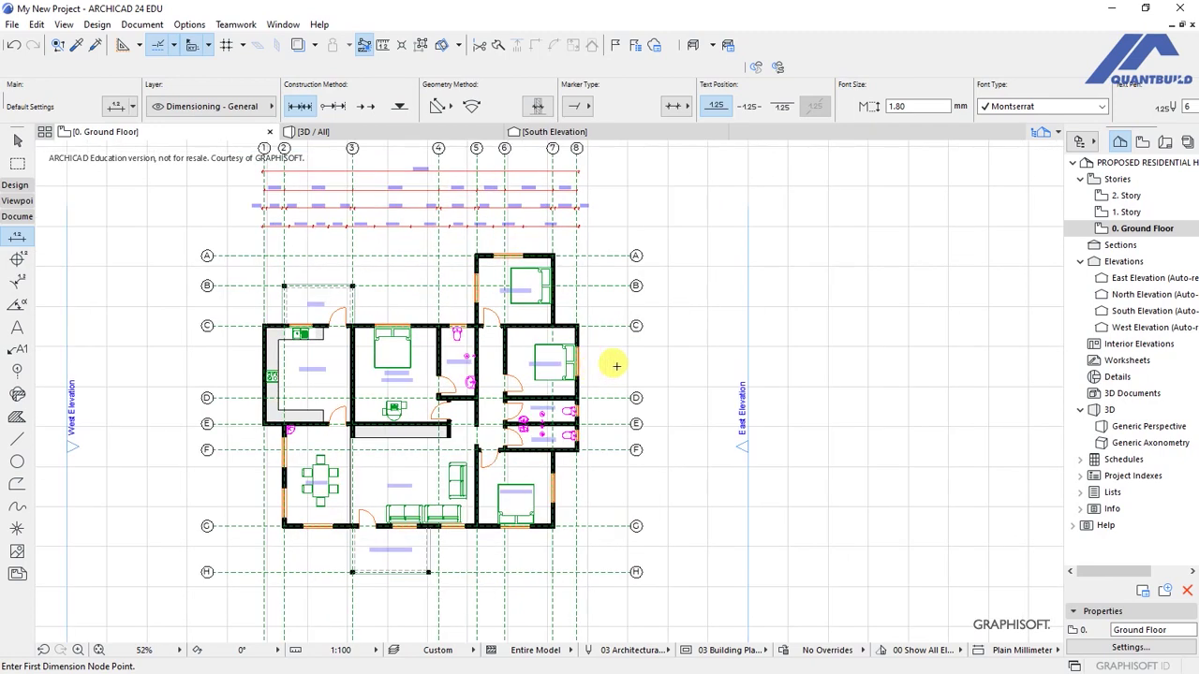
left_click(615, 325, "shift")
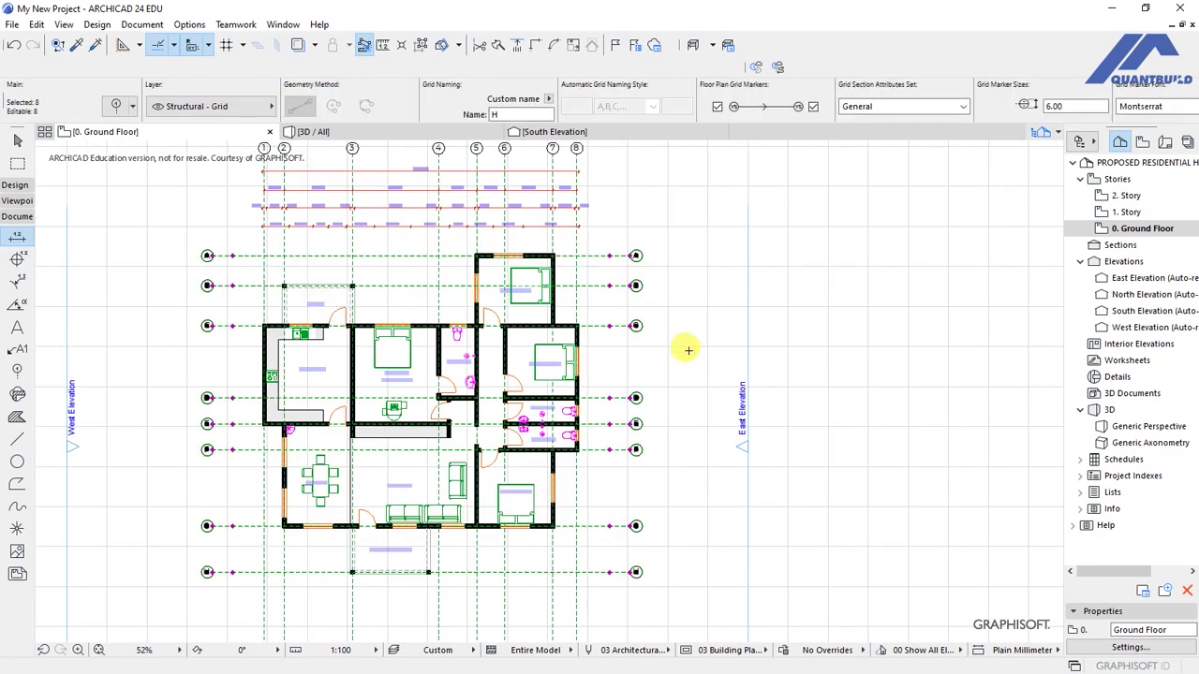
scroll(627, 261, "up", 5)
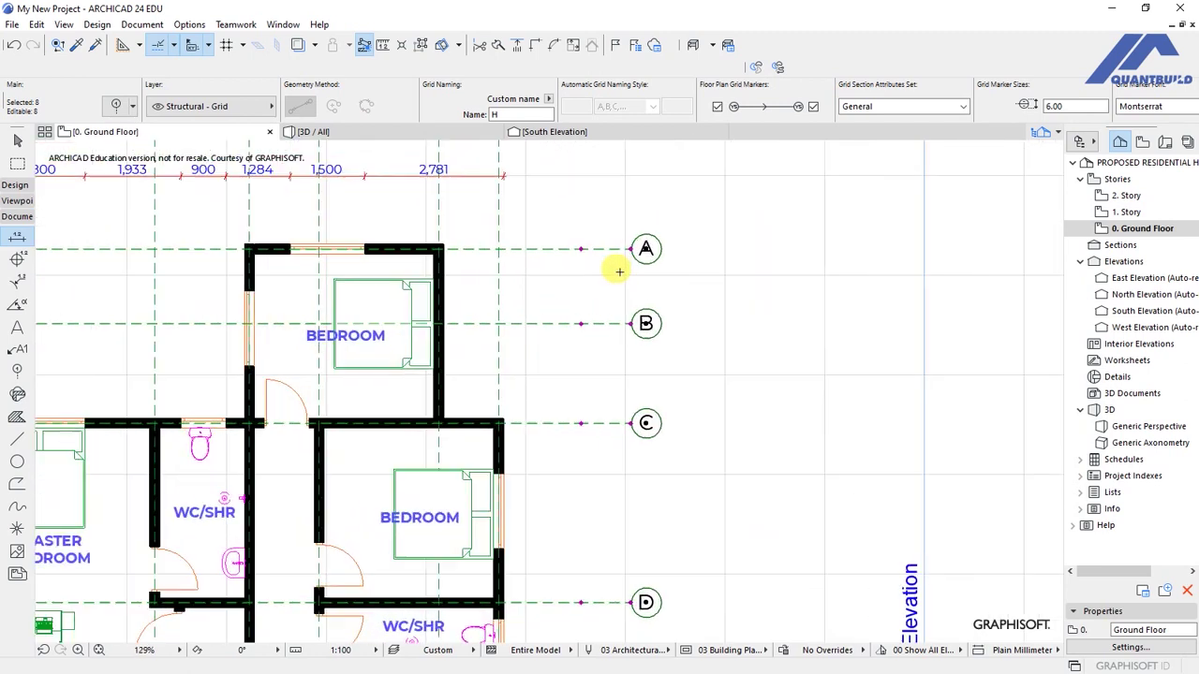
scroll(577, 178, "down", 5)
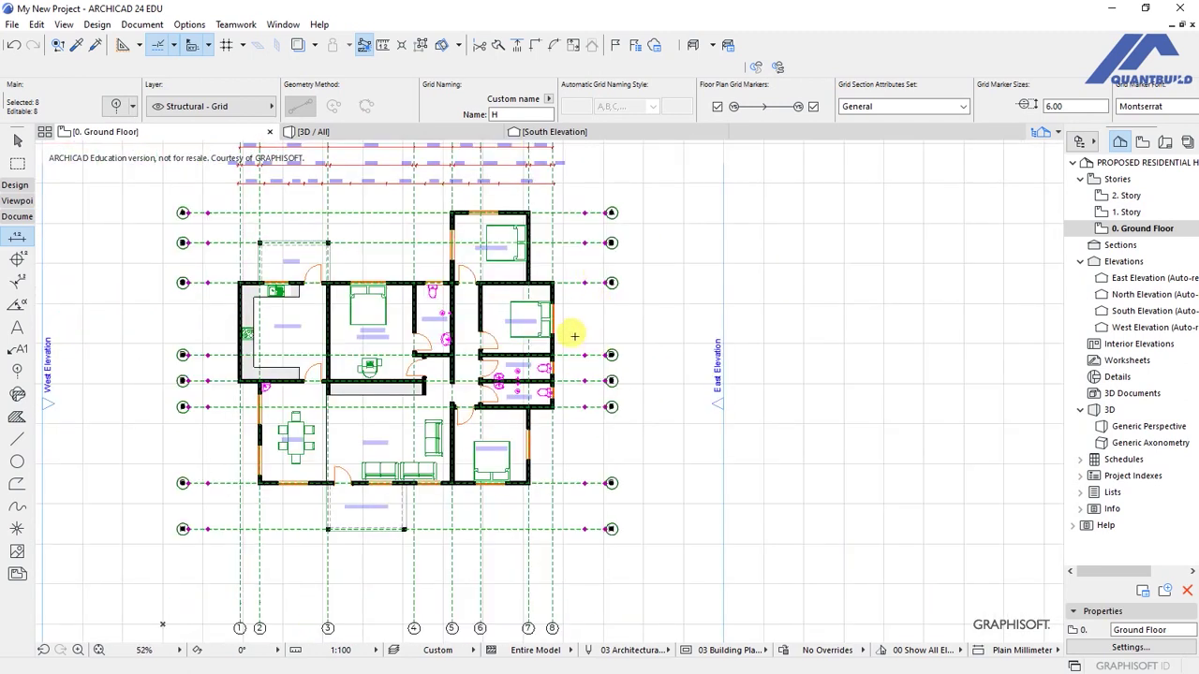
scroll(615, 201, "up", 4)
scroll(616, 203, "up", 1)
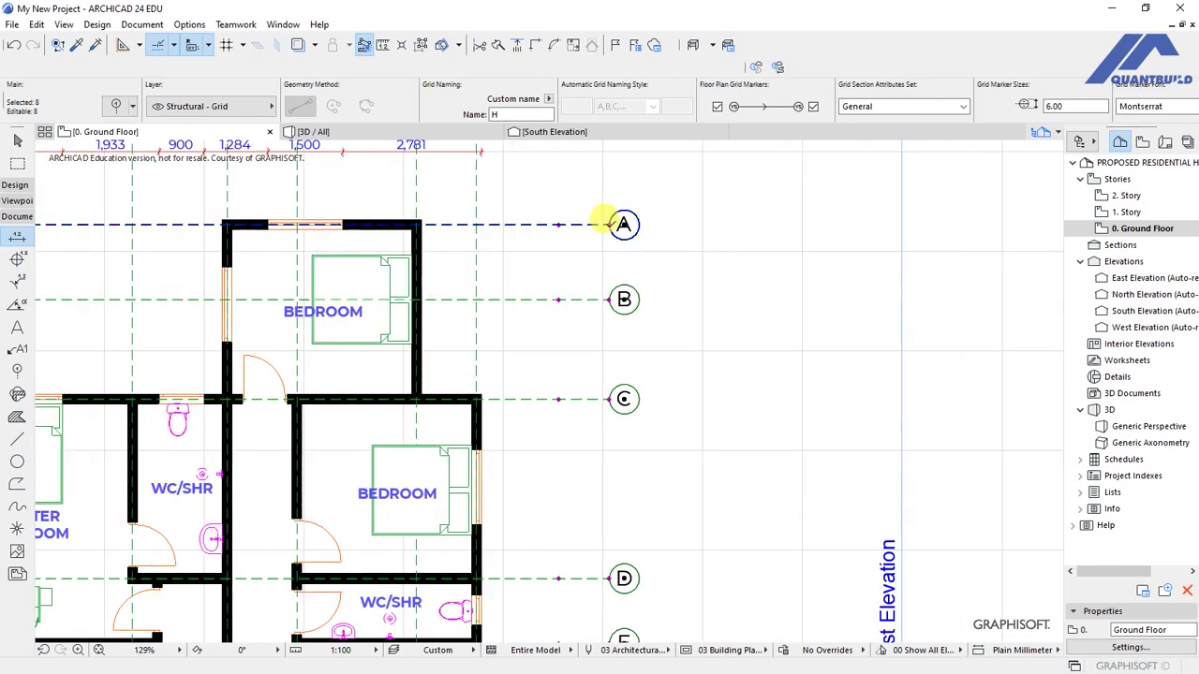
left_click(618, 224)
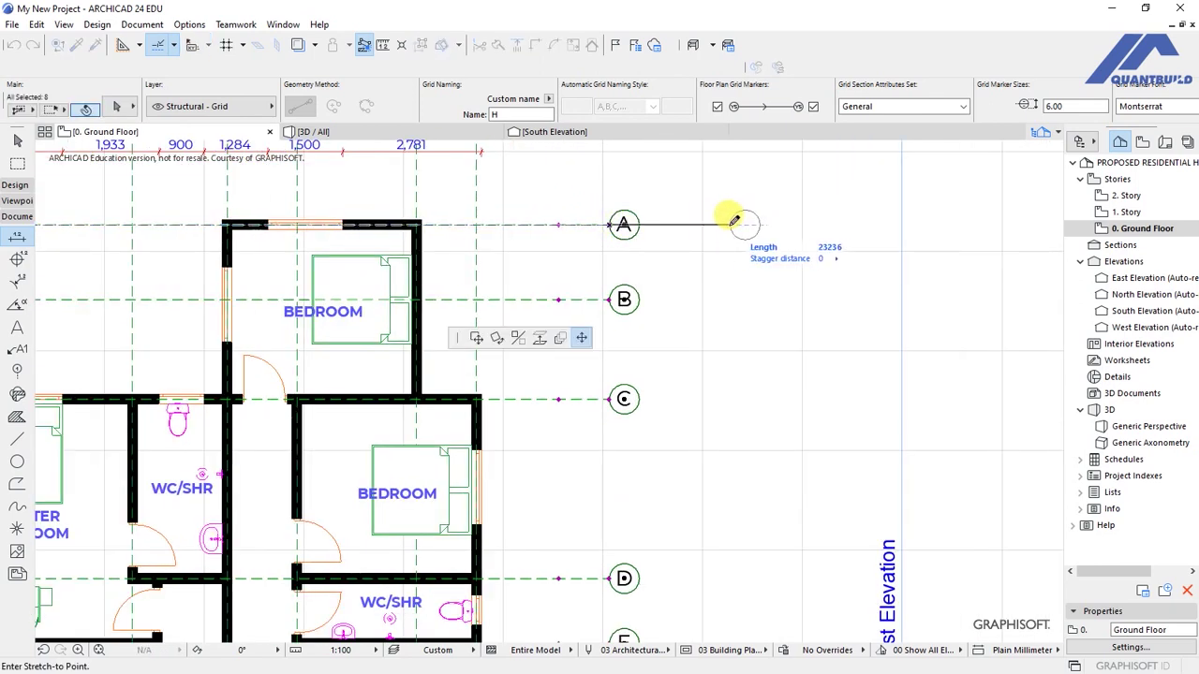
left_click(757, 225)
- Stretch the east ends of grid lines B and C outwards to align with the end of grid A
scroll(524, 188, "down", 5)
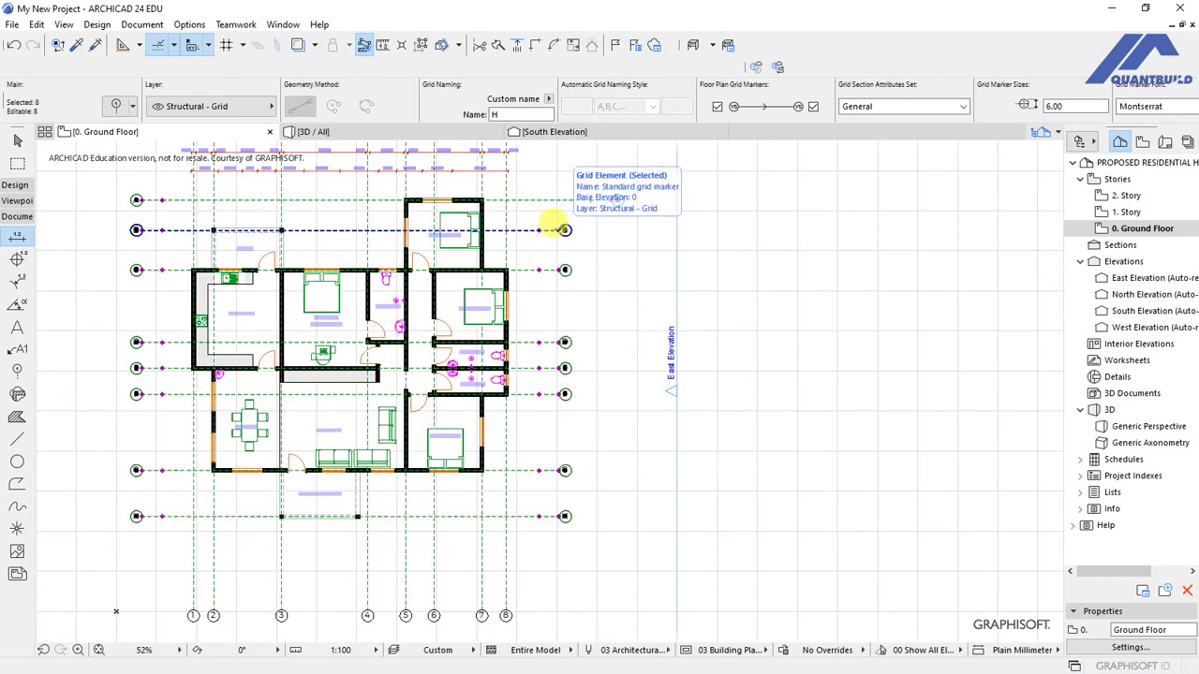
left_click(562, 228)
left_click(615, 198)
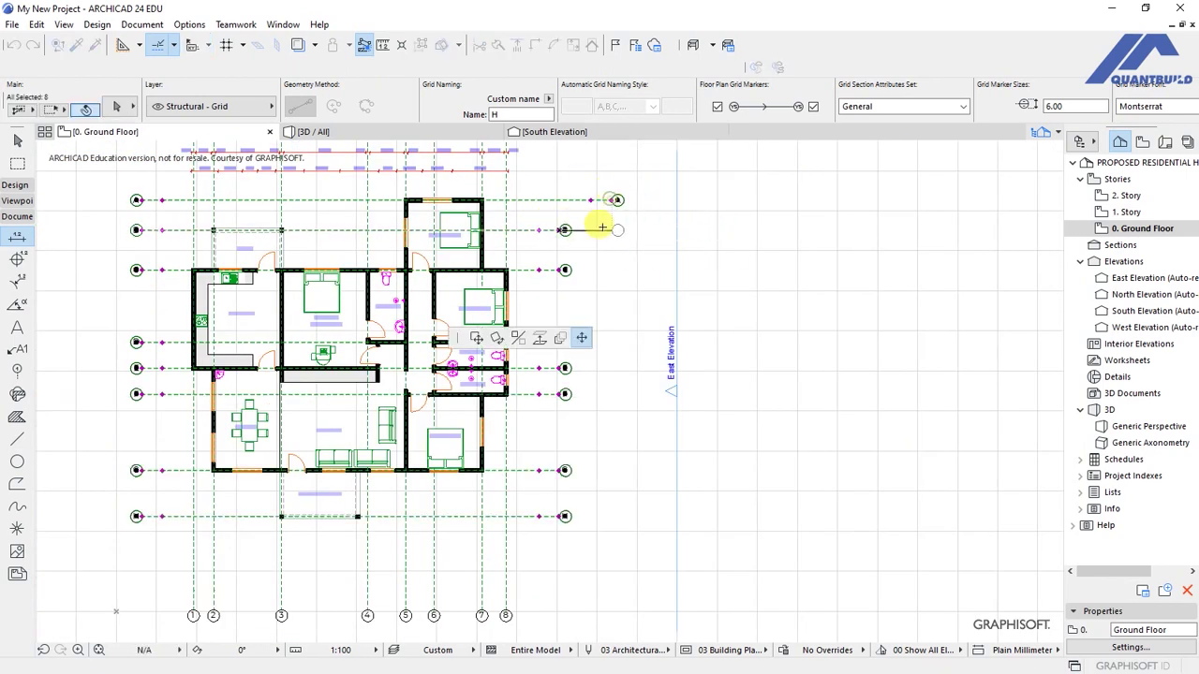
left_click(560, 270)
left_click(616, 270)
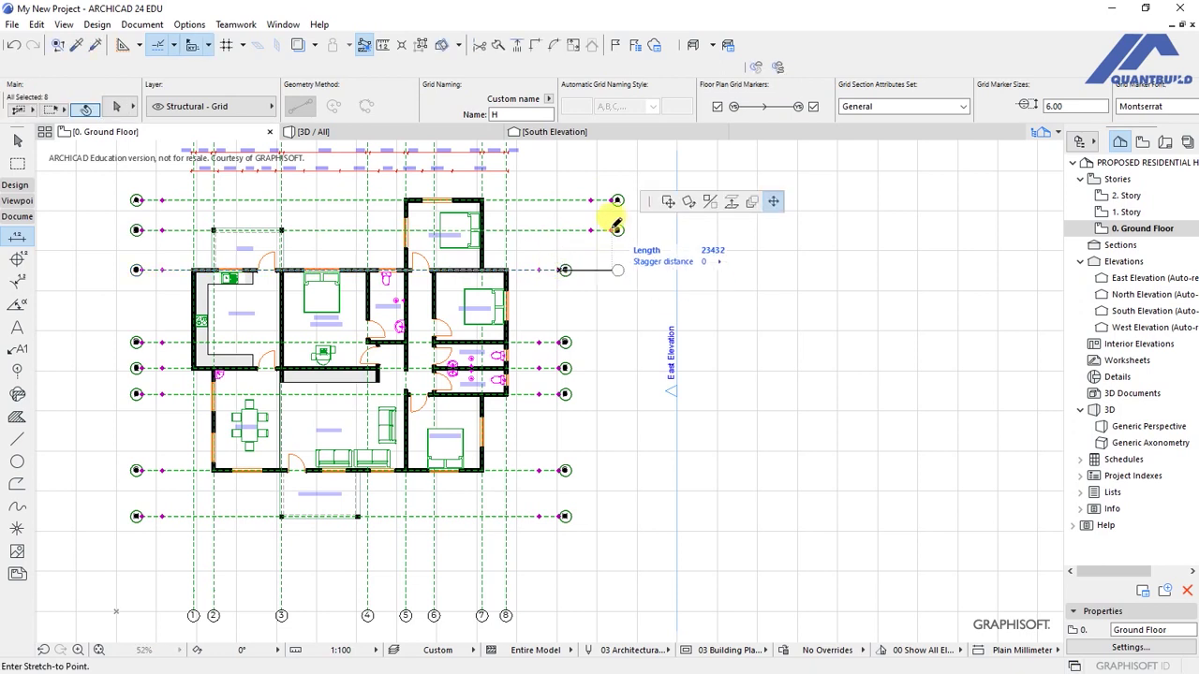
- Stretch the east ends of grid lines D to H outwards to align with the extended grids, and deselect them
left_click(563, 341)
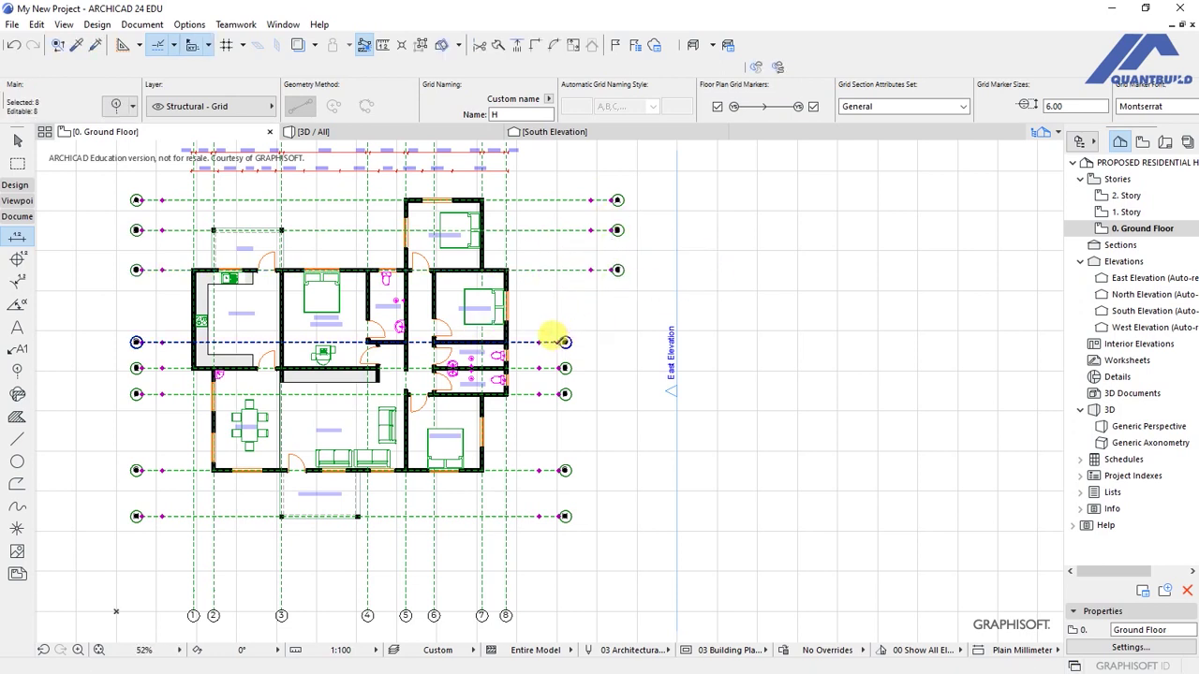
left_click(564, 341)
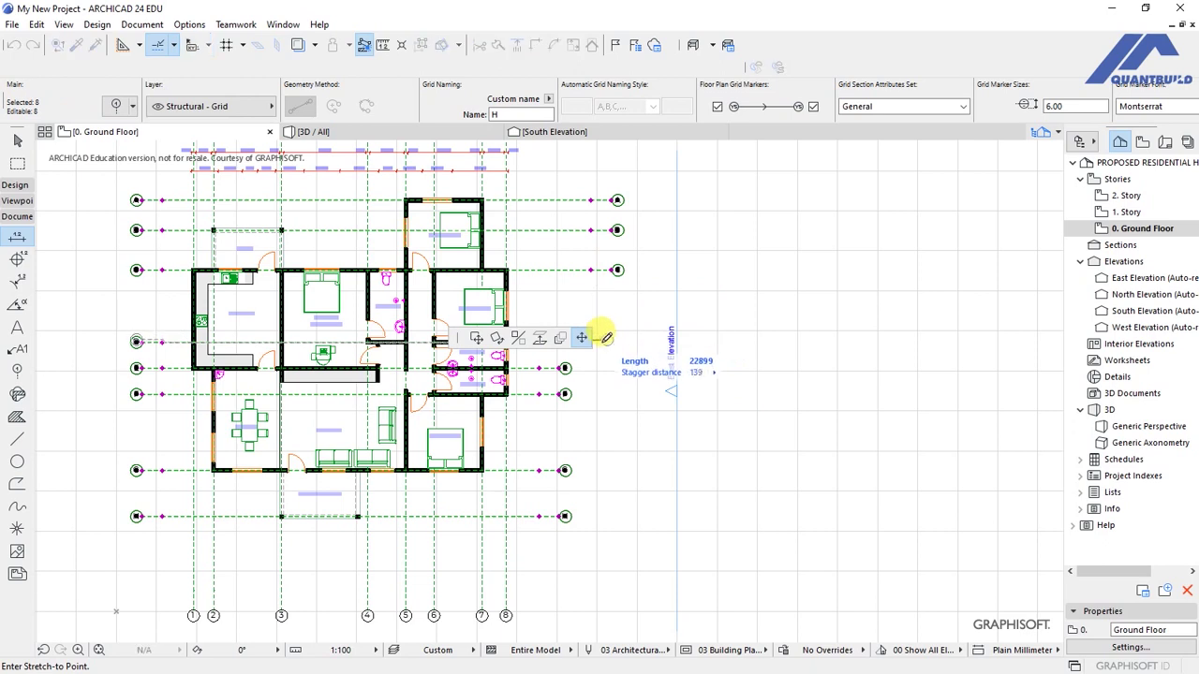
left_click(616, 268)
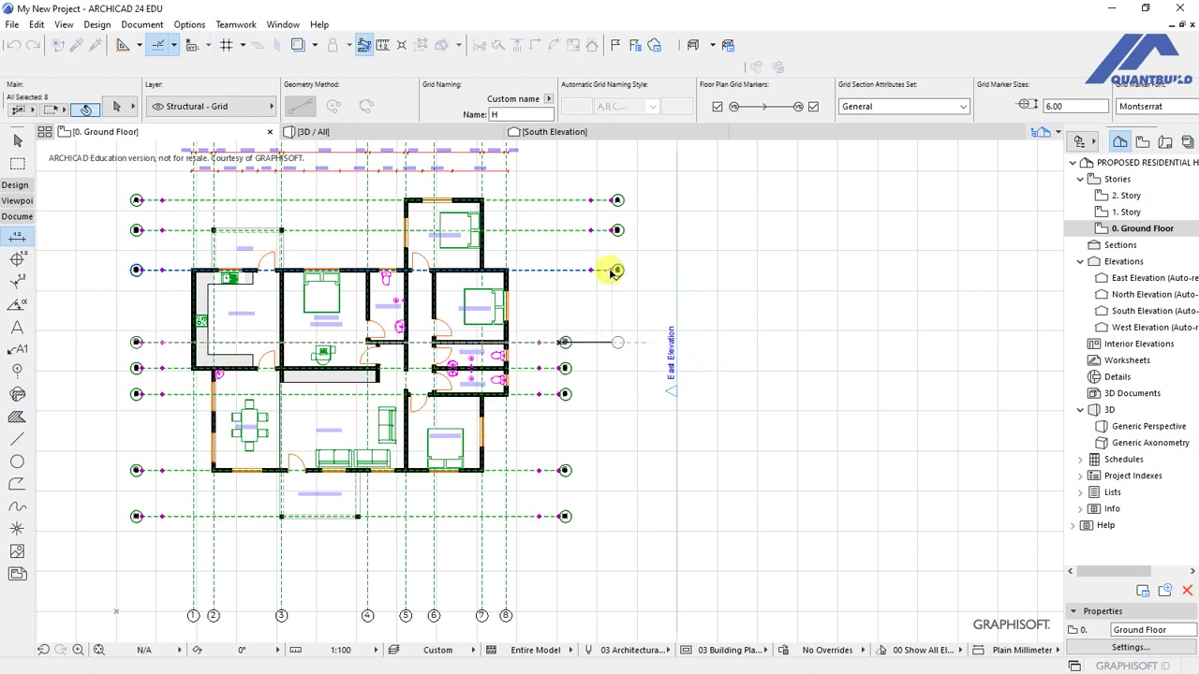
left_click(563, 367)
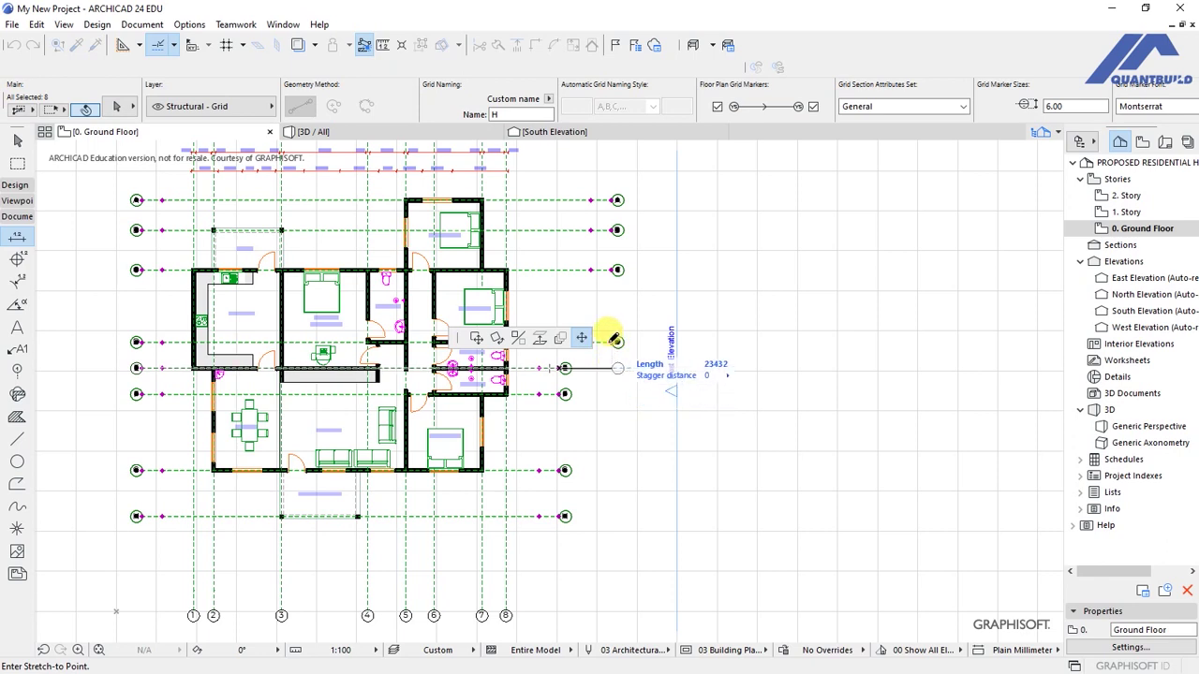
left_click(614, 340)
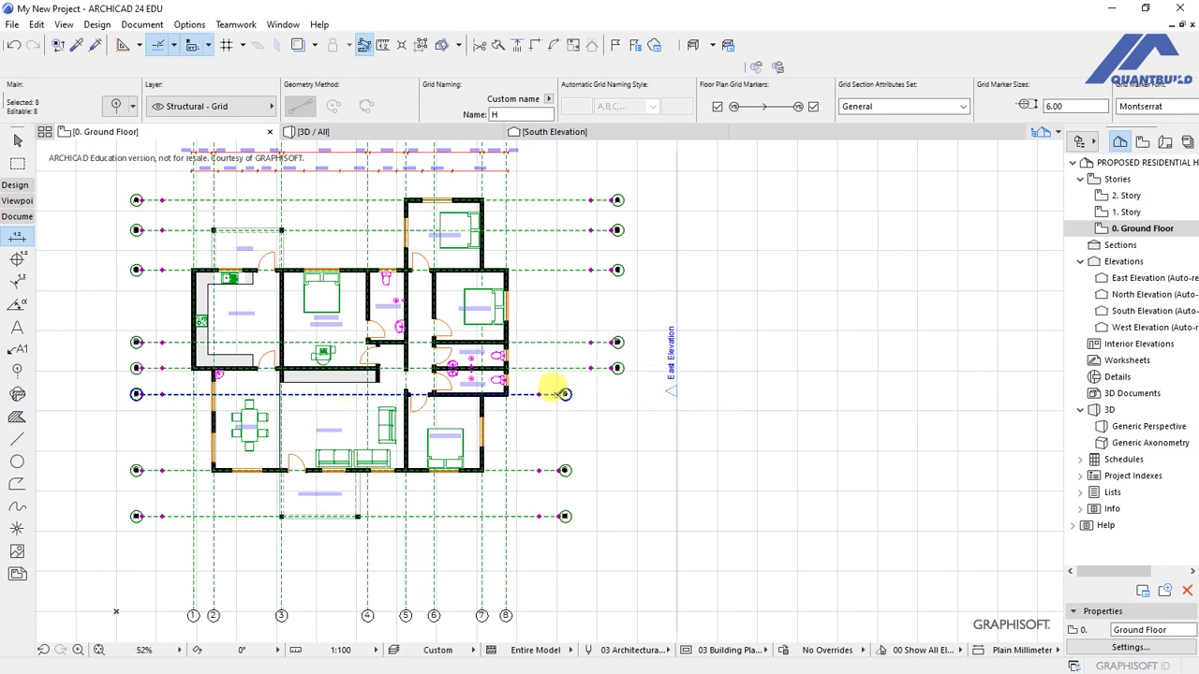
left_click(563, 393)
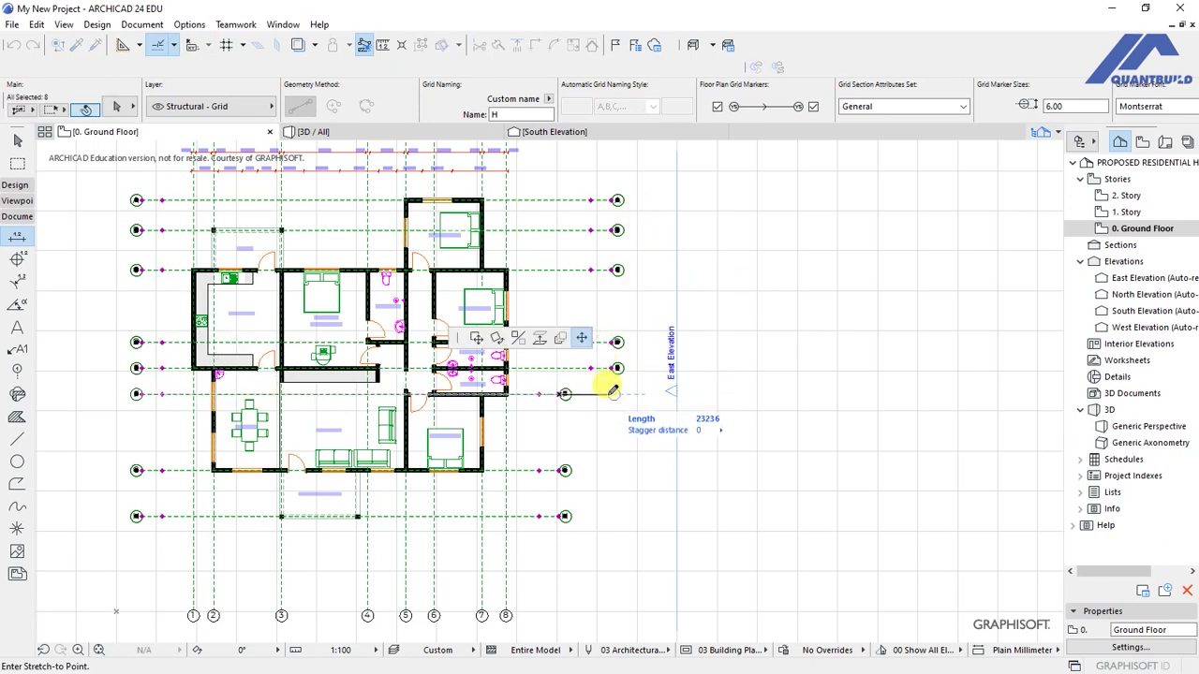
left_click(614, 223)
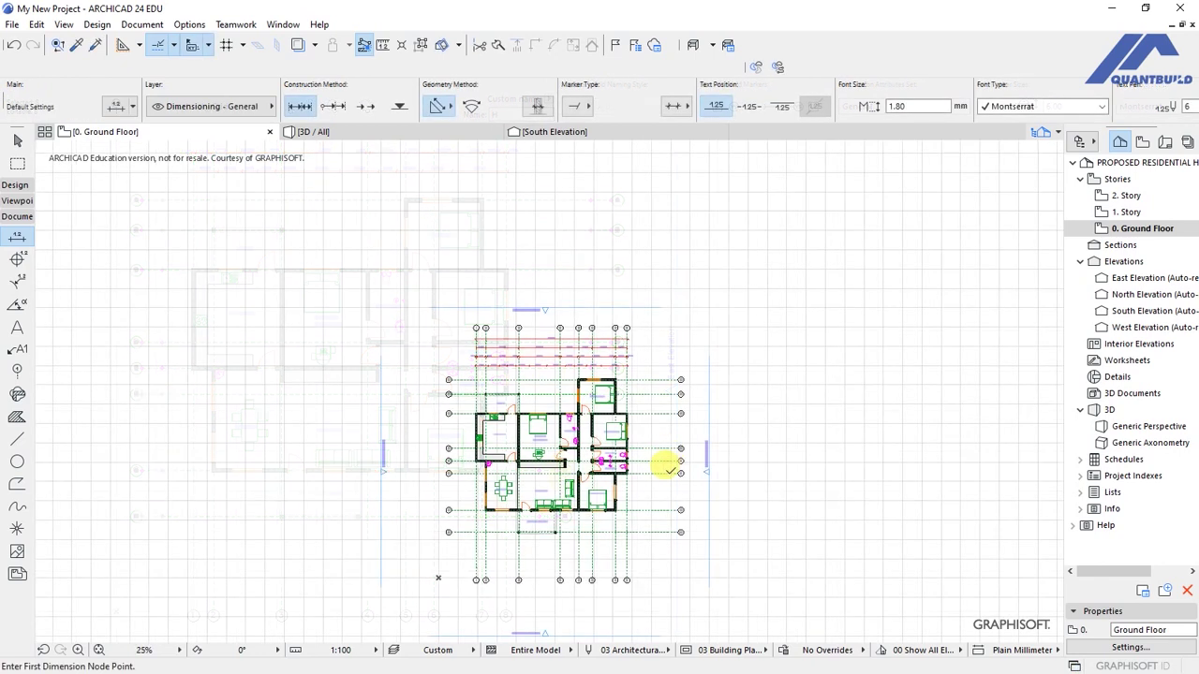
- Start a linear dimension chain with the Dimension tool at the outer northeast corner of the bedroom on grid A
scroll(662, 440, "up", 5)
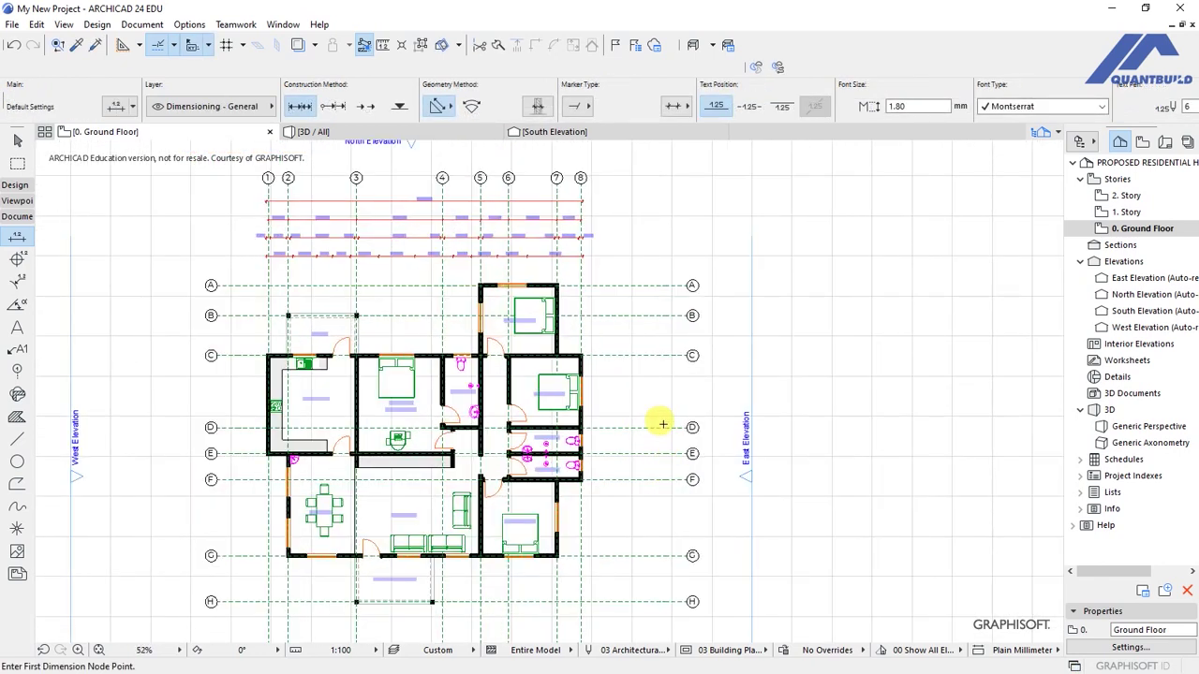
scroll(623, 552, "up", 1)
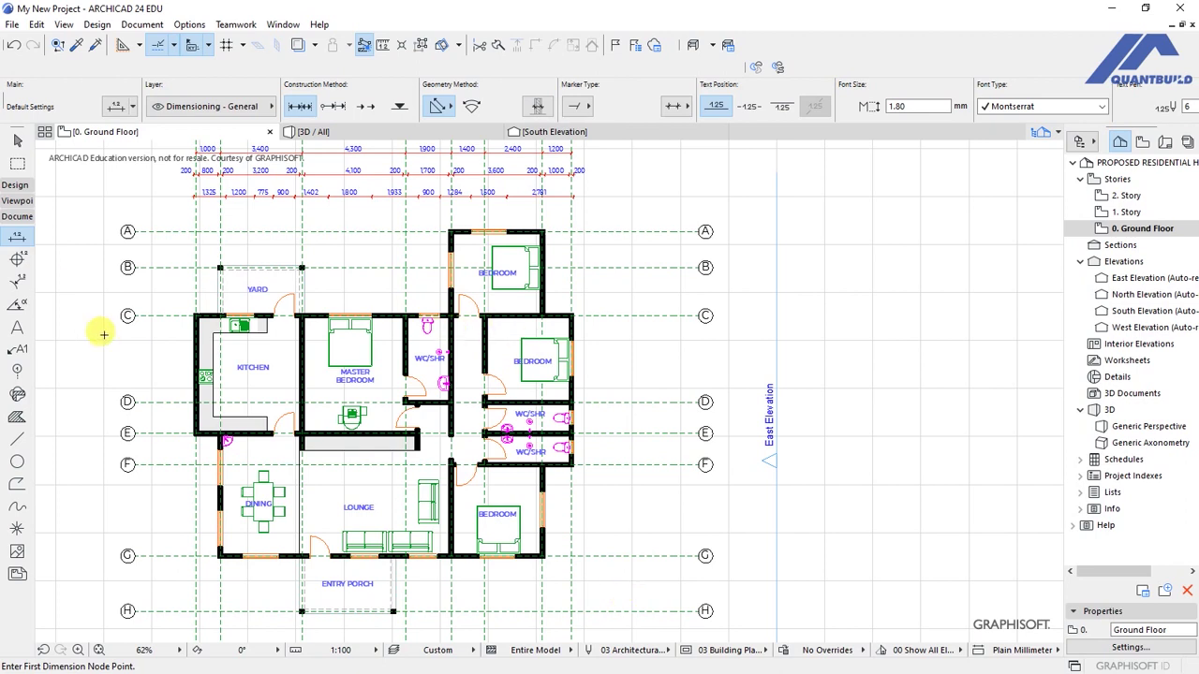
left_click(132, 26)
mouse_move(136, 44)
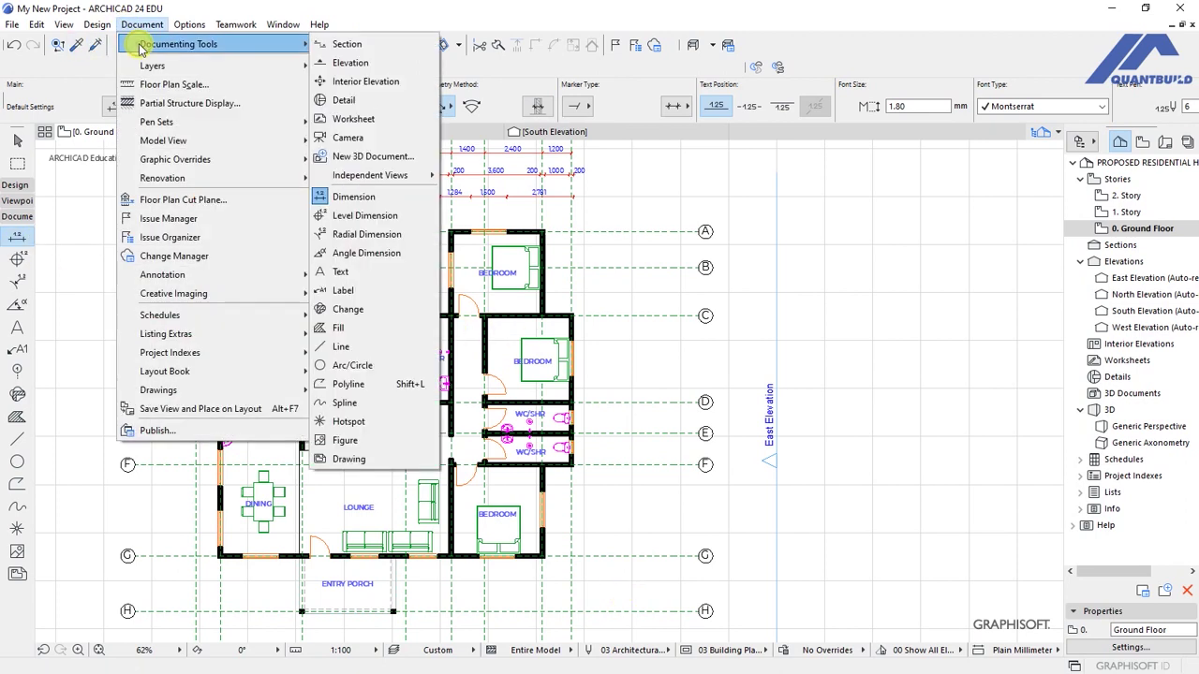
left_click(367, 199)
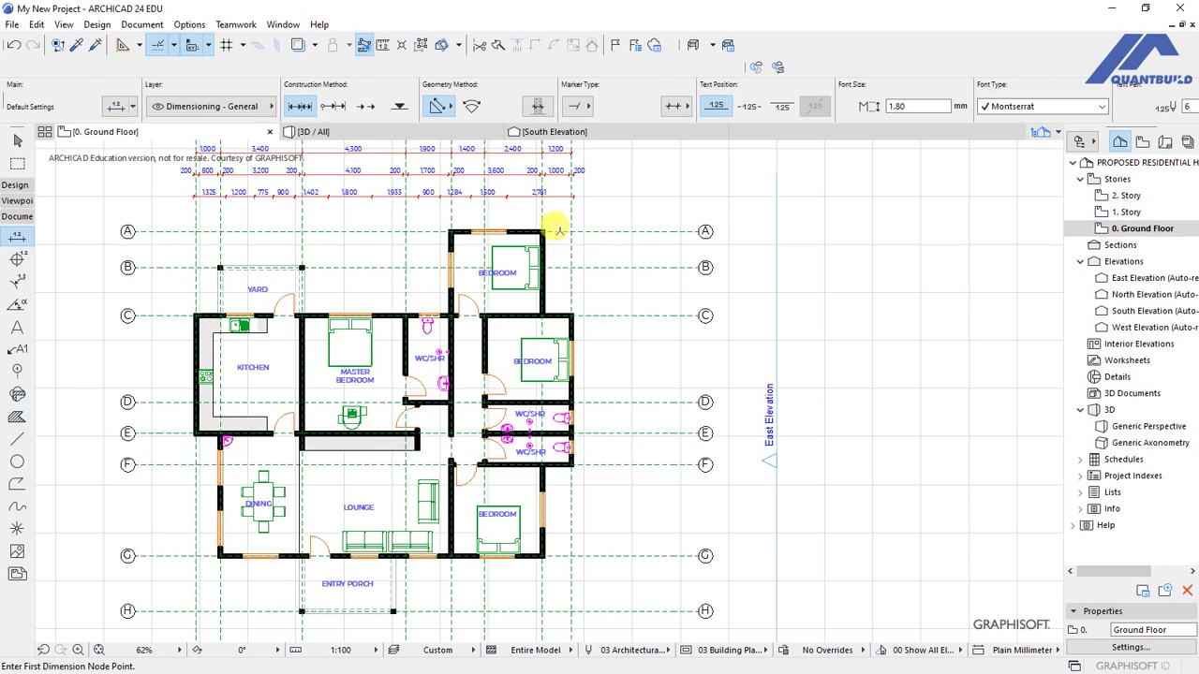
scroll(543, 232, "up", 4)
scroll(529, 225, "up", 4)
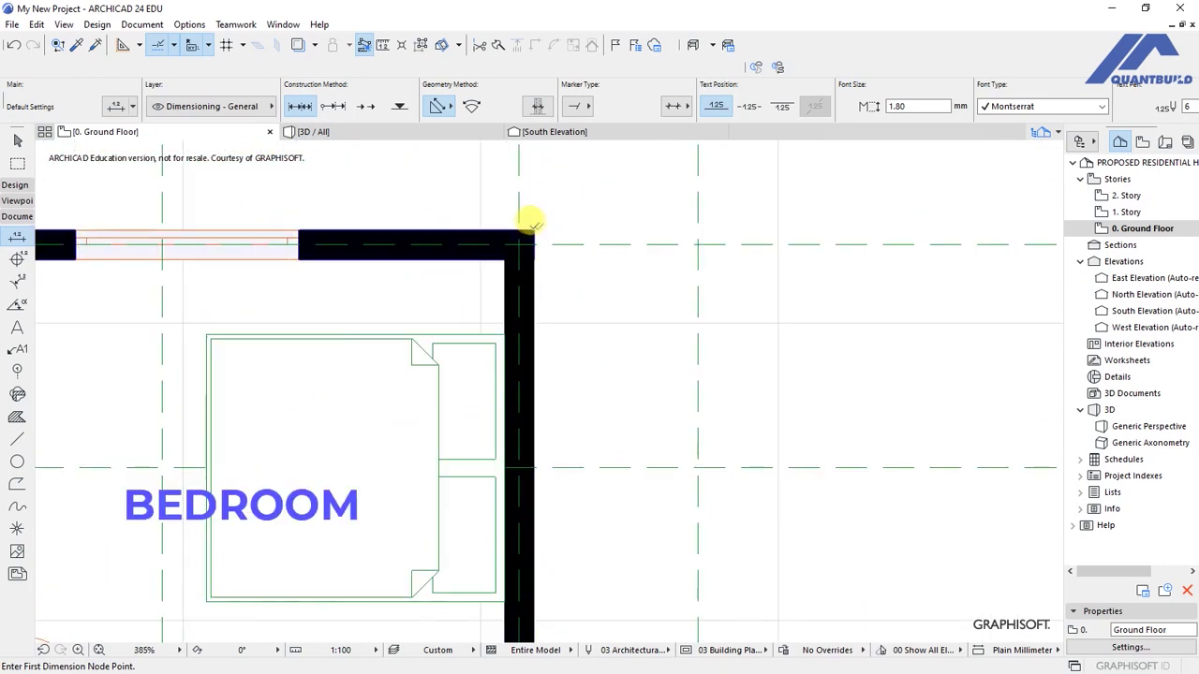
left_click(528, 225)
- Add the east window edges of the bedroom between grids C and D and of both WC/SHR rooms to the chain
scroll(522, 221, "down", 7)
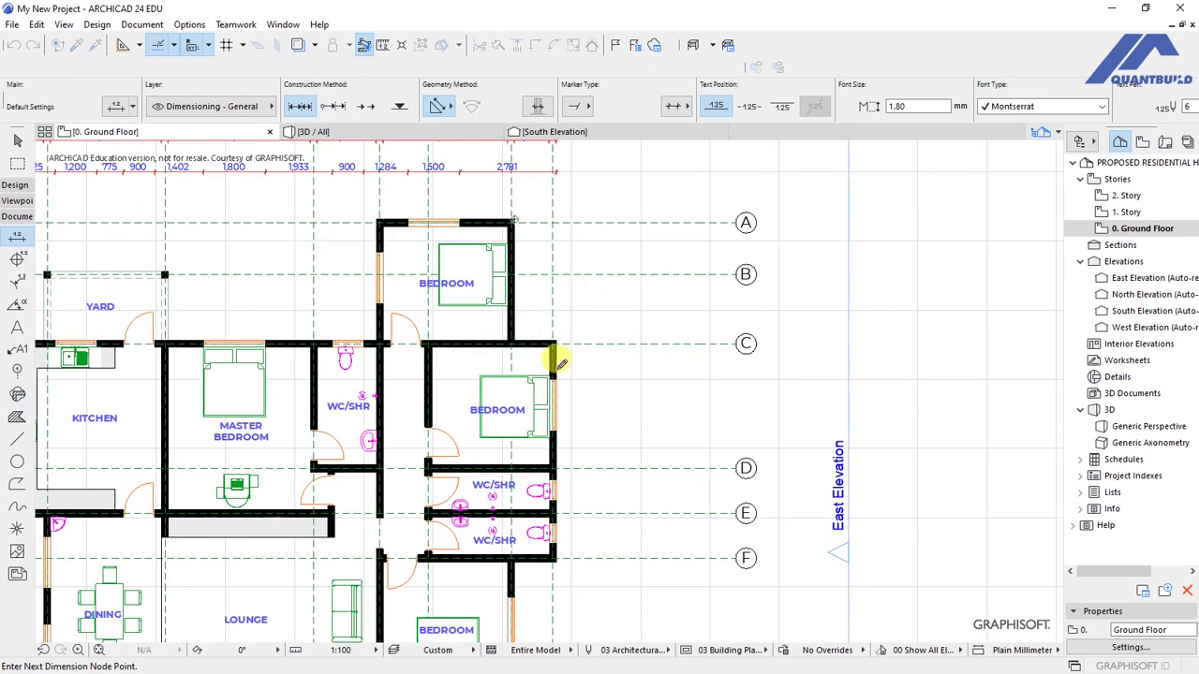
scroll(547, 412, "up", 2)
scroll(553, 218, "down", 3)
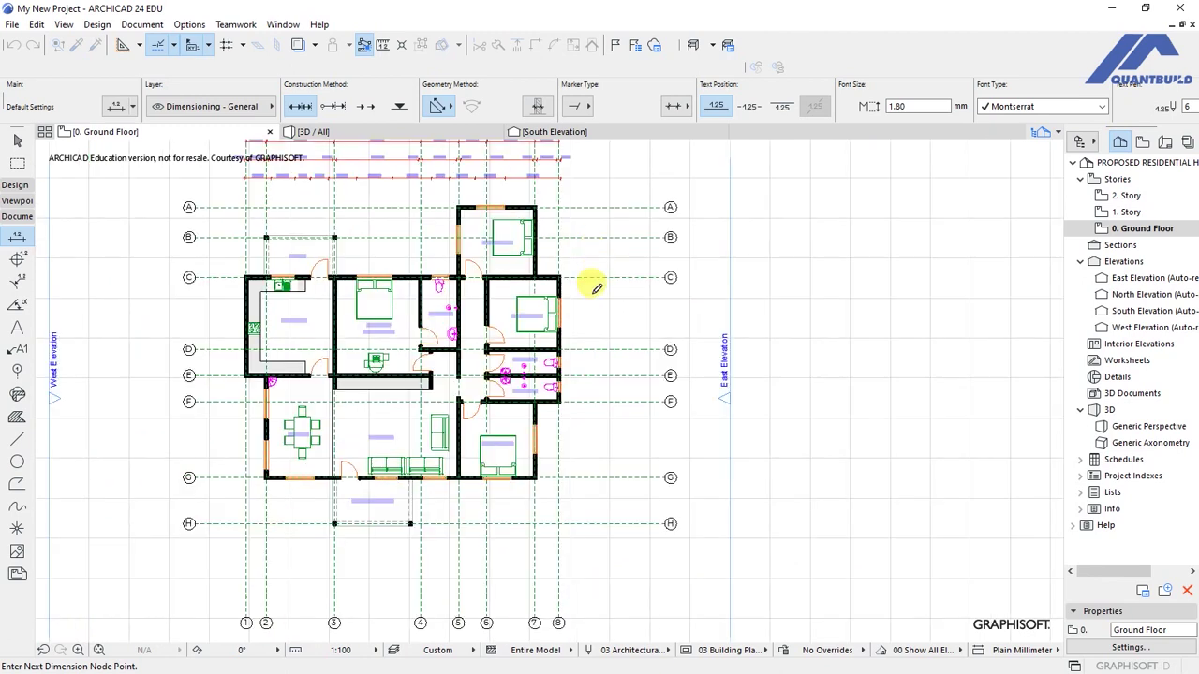
scroll(553, 305, "up", 3)
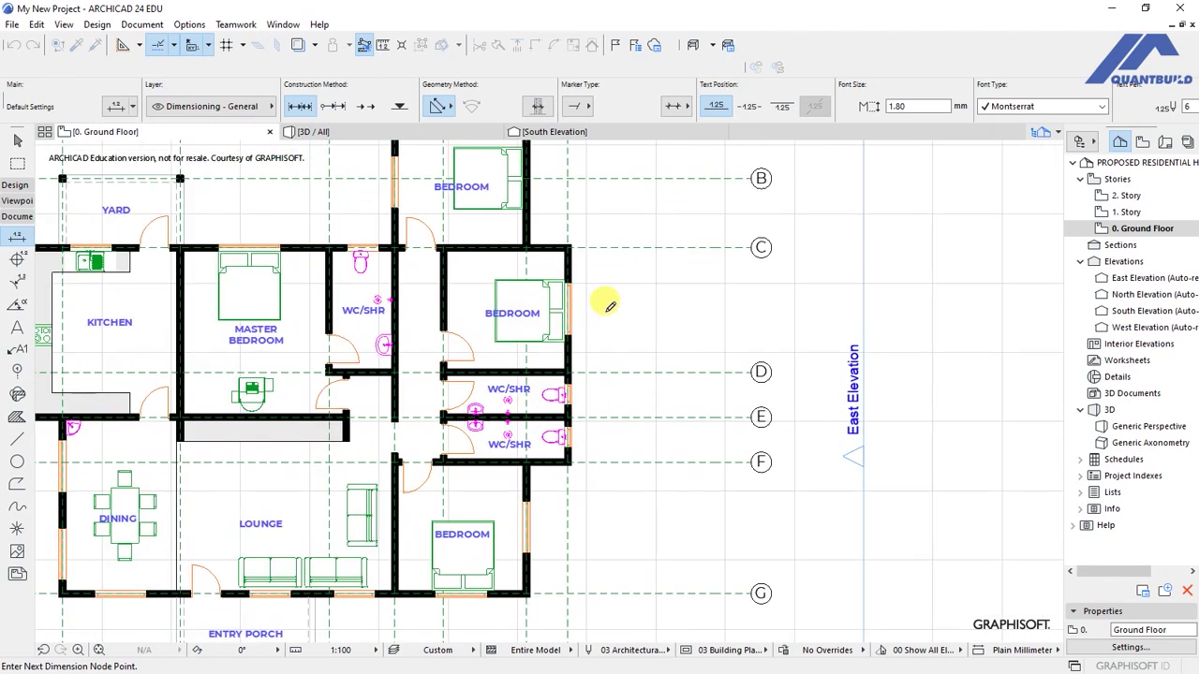
scroll(581, 295, "up", 1)
scroll(593, 302, "up", 1)
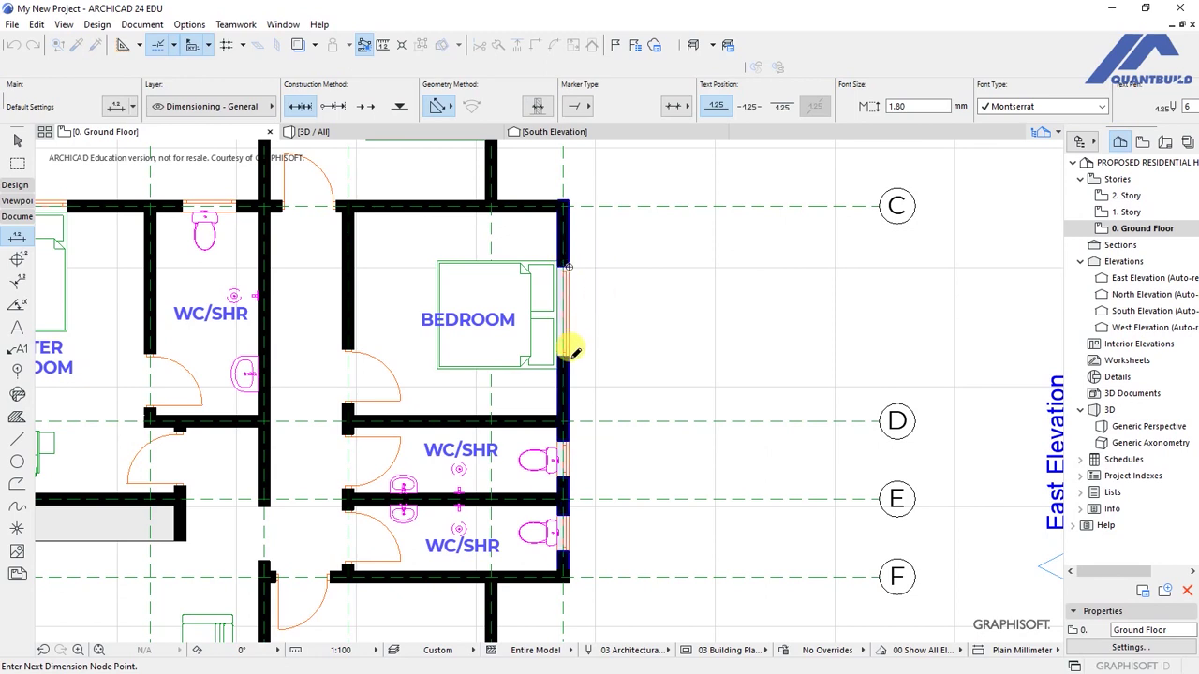
left_click(566, 324)
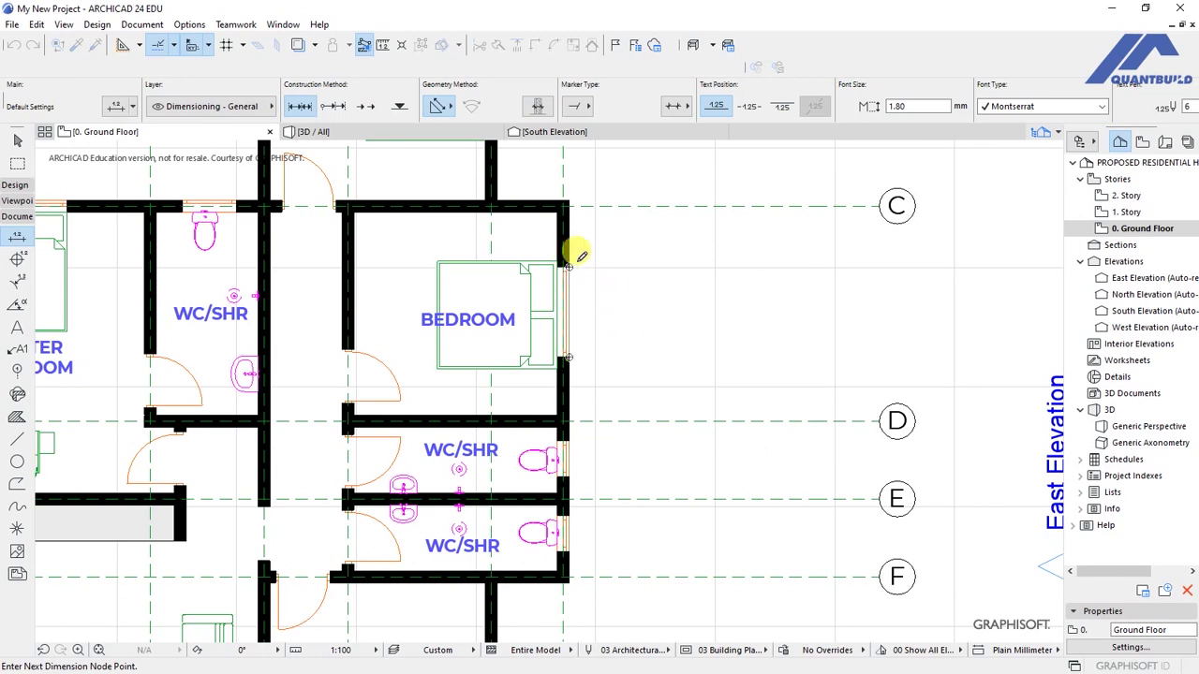
scroll(590, 279, "down", 1)
scroll(576, 323, "up", 1)
left_click(582, 368)
left_click(583, 408)
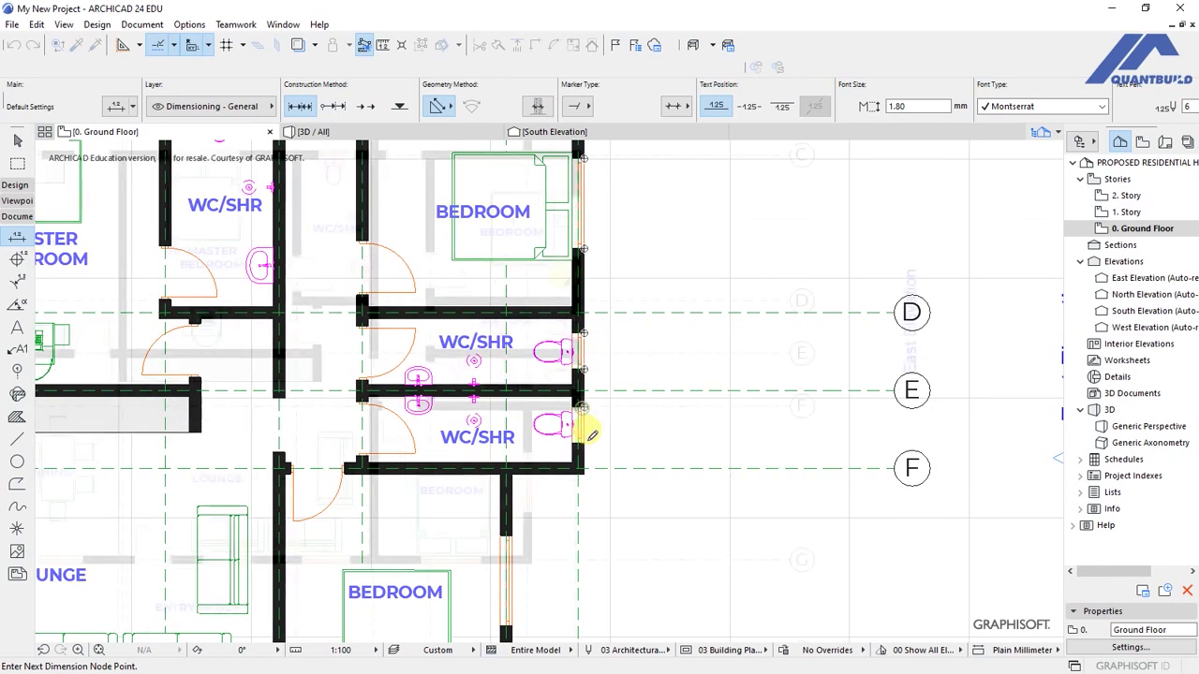
- Add the southeast bedroom's east window edges and its outer corner at grid G, and place the opening chain east of the building
scroll(549, 495, "down", 1)
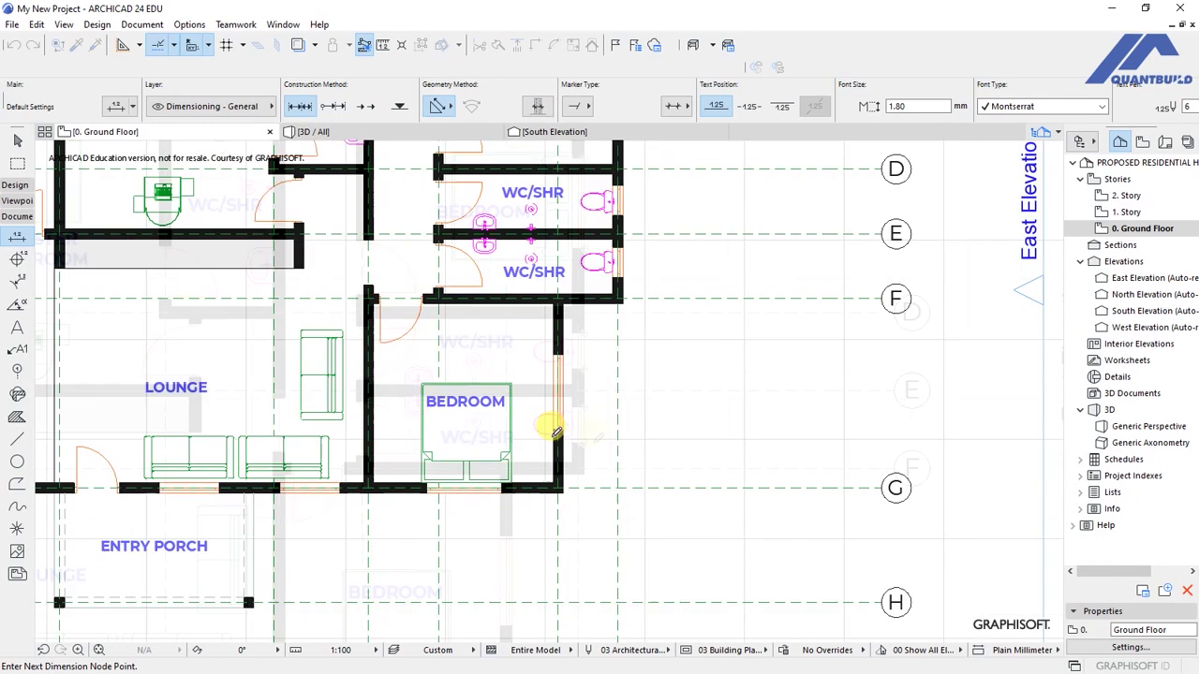
left_click(562, 354)
left_click(562, 430)
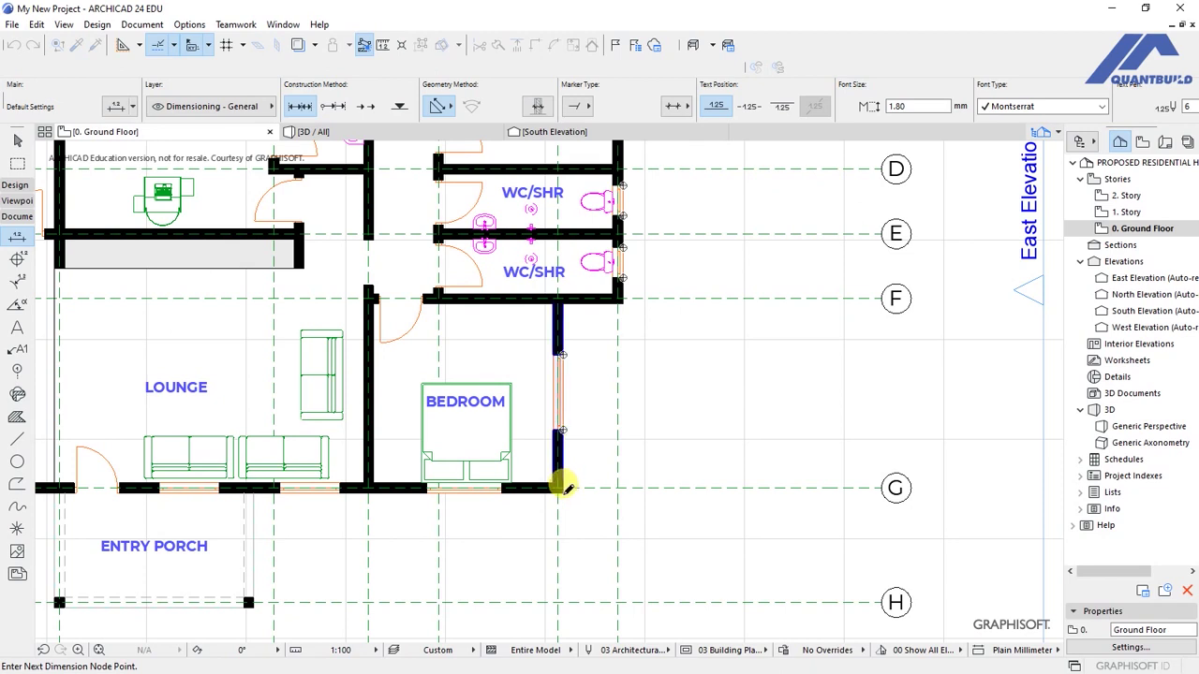
left_click(562, 488)
scroll(575, 490, "down", 3)
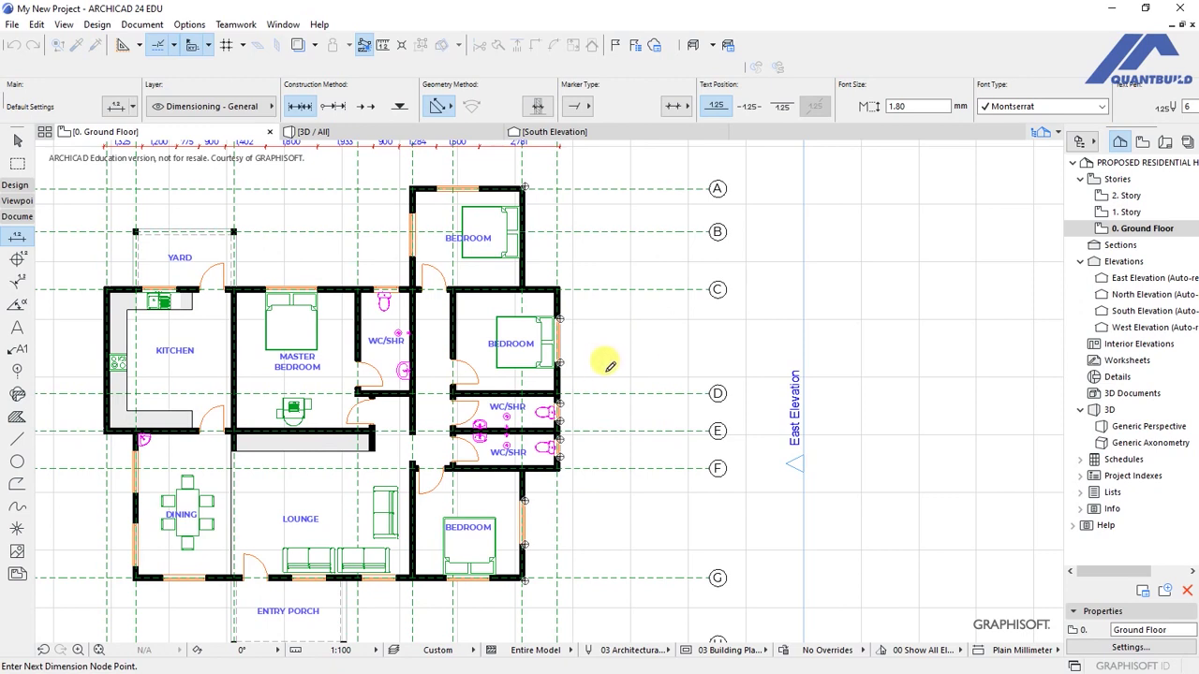
double_click(602, 367)
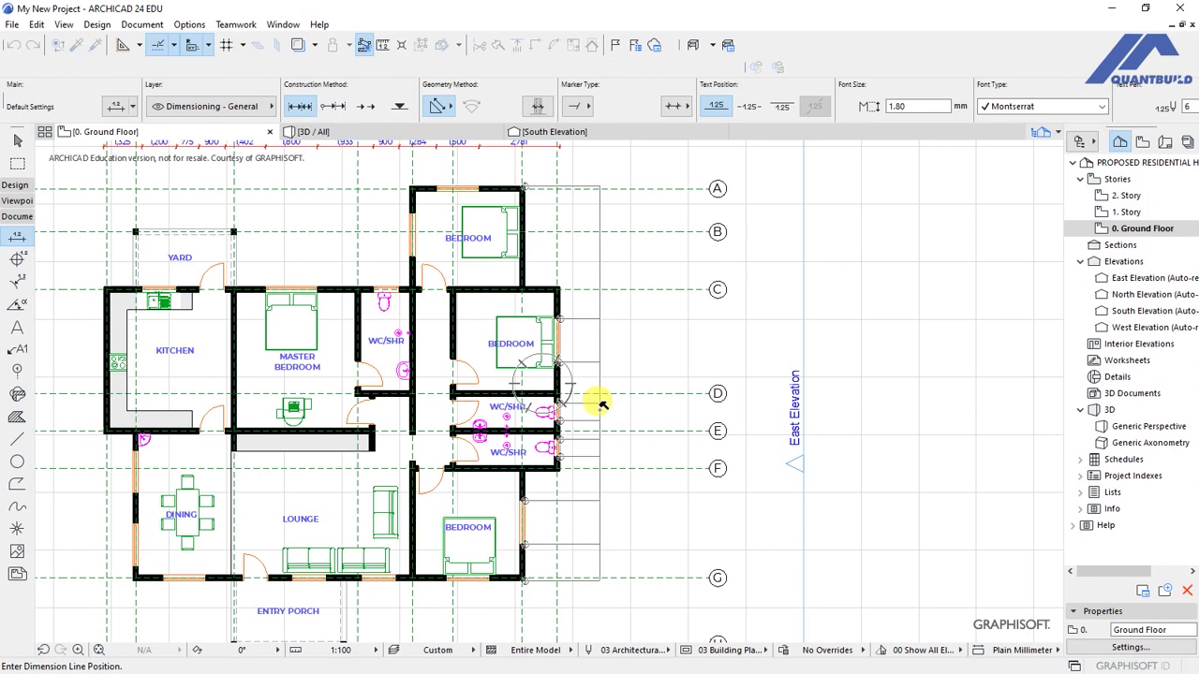
left_click(599, 407)
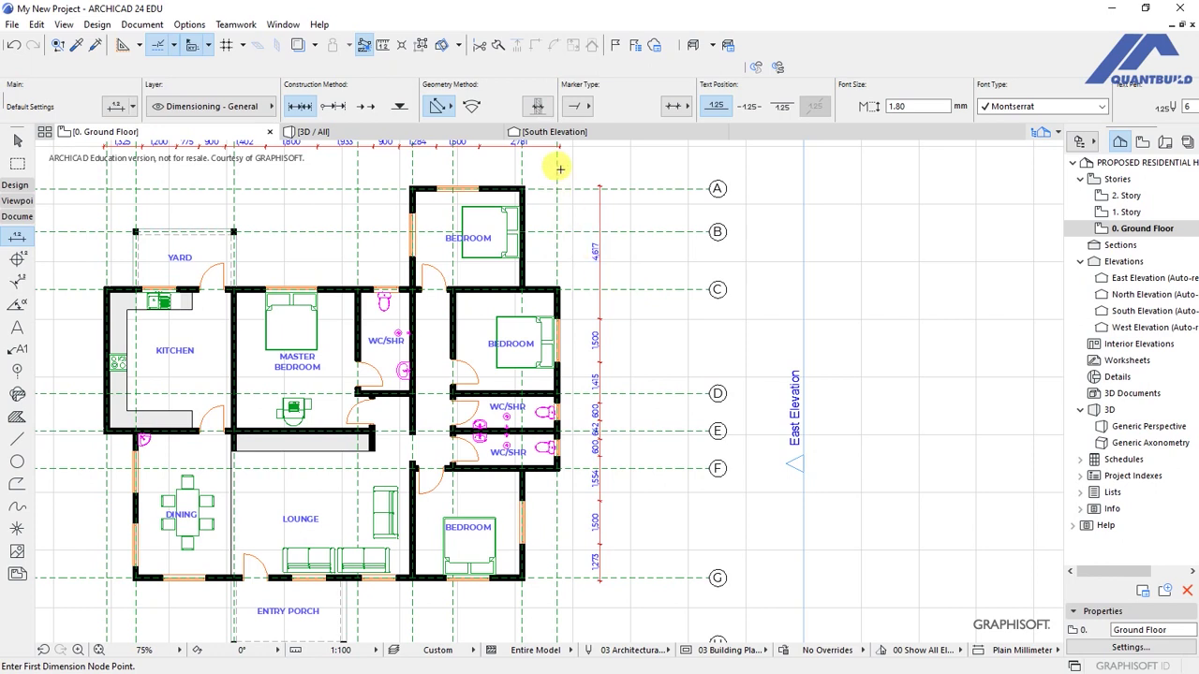
- Start a wall dimension chain from the inner and outer faces of the north bedroom wall along grid A
scroll(553, 164, "up", 5)
scroll(468, 178, "up", 1)
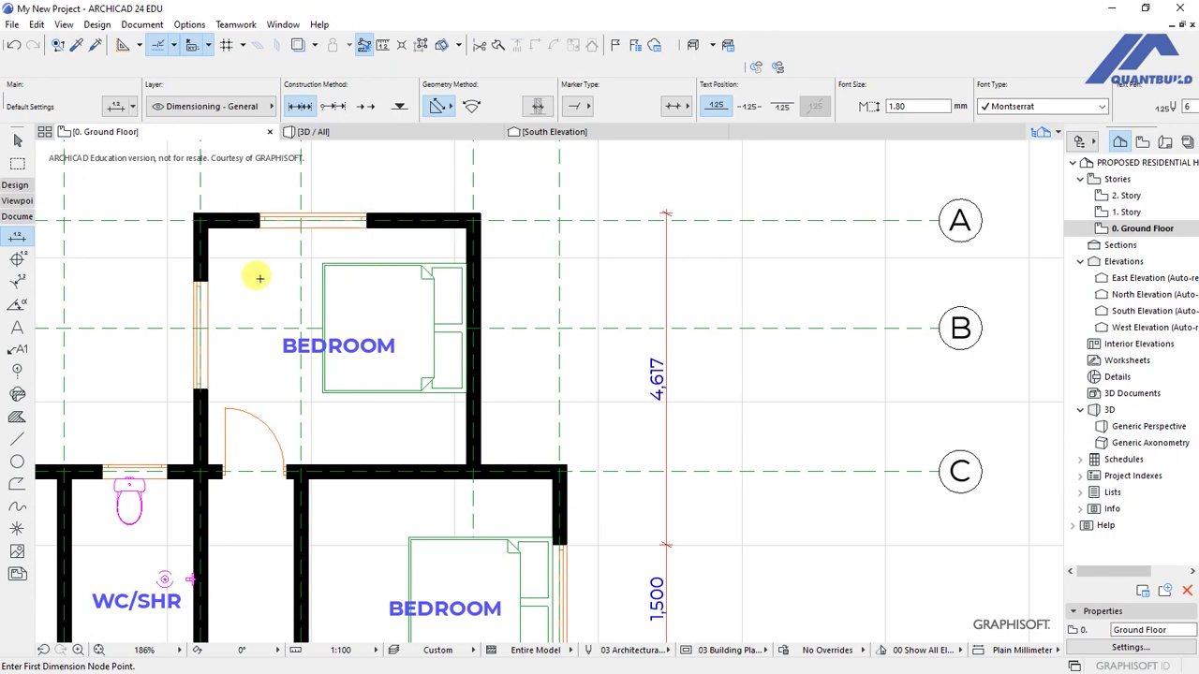
left_click(413, 223)
scroll(378, 192, "up", 5)
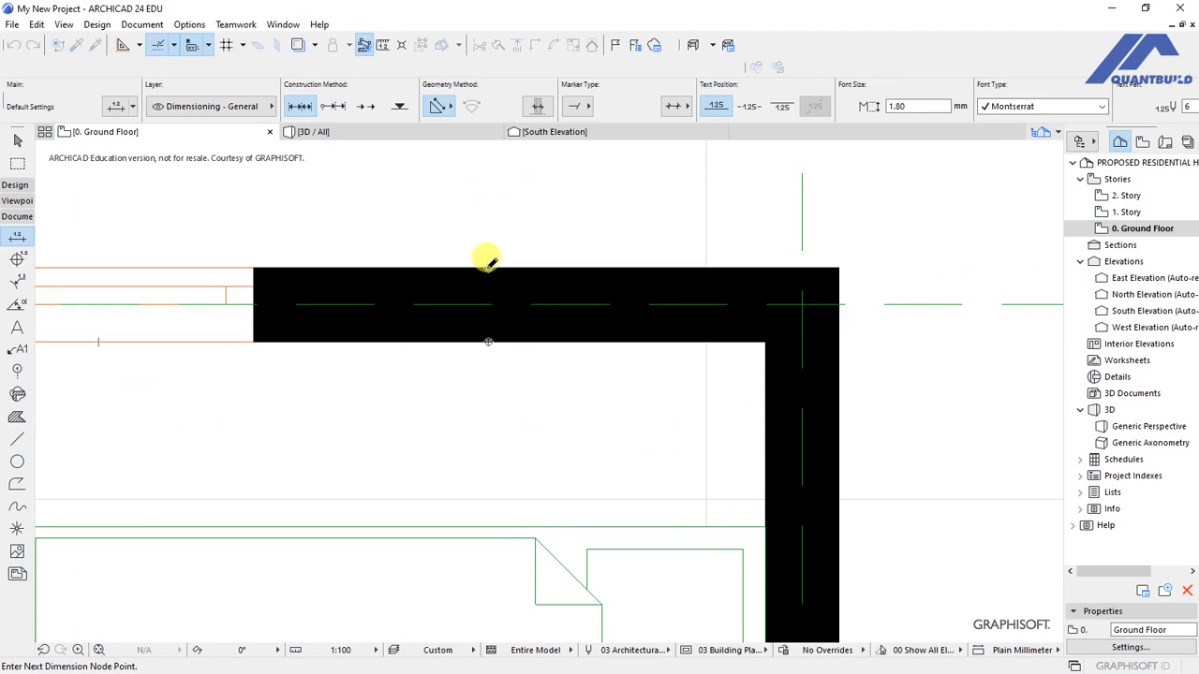
left_click(488, 269)
scroll(473, 305, "down", 10)
scroll(475, 409, "up", 10)
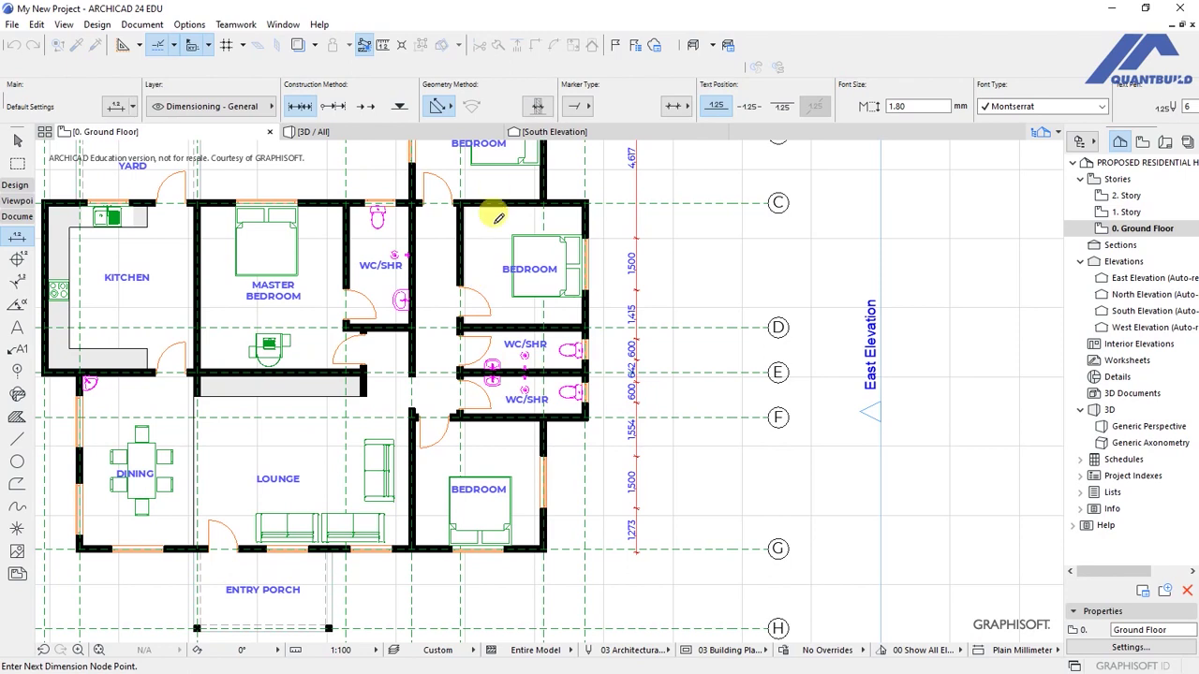
- Add the walls along grids C, D, E, F and G to the chain and place it east of the opening chain
left_click(495, 200)
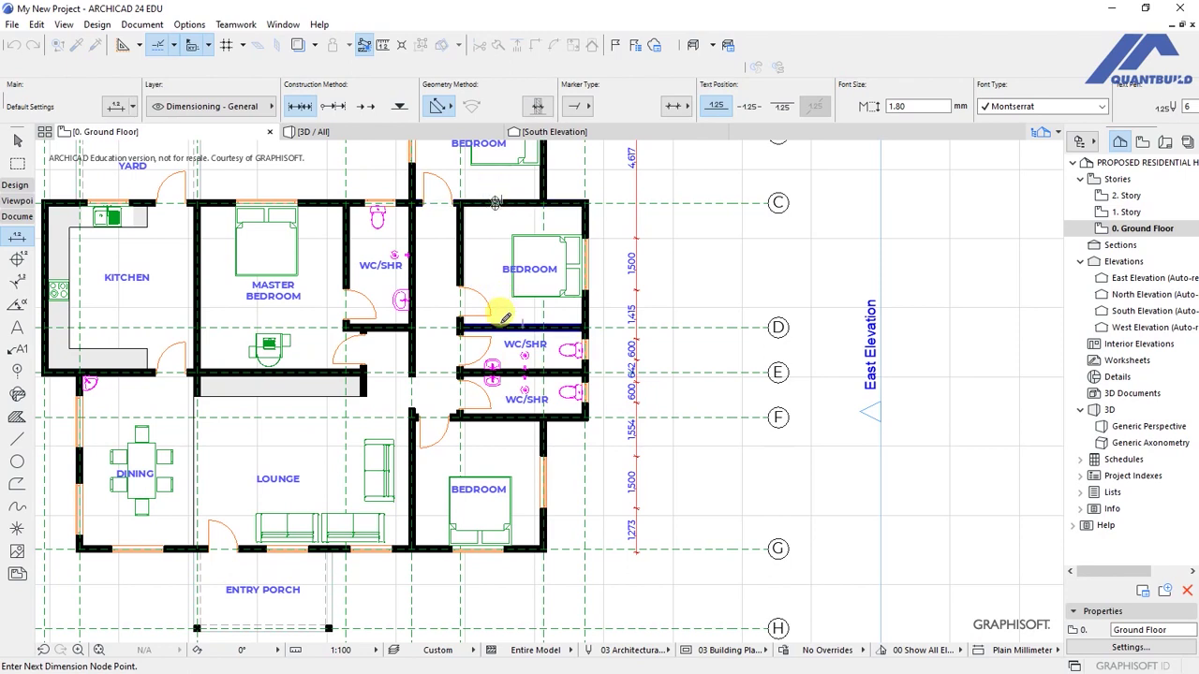
left_click(508, 370)
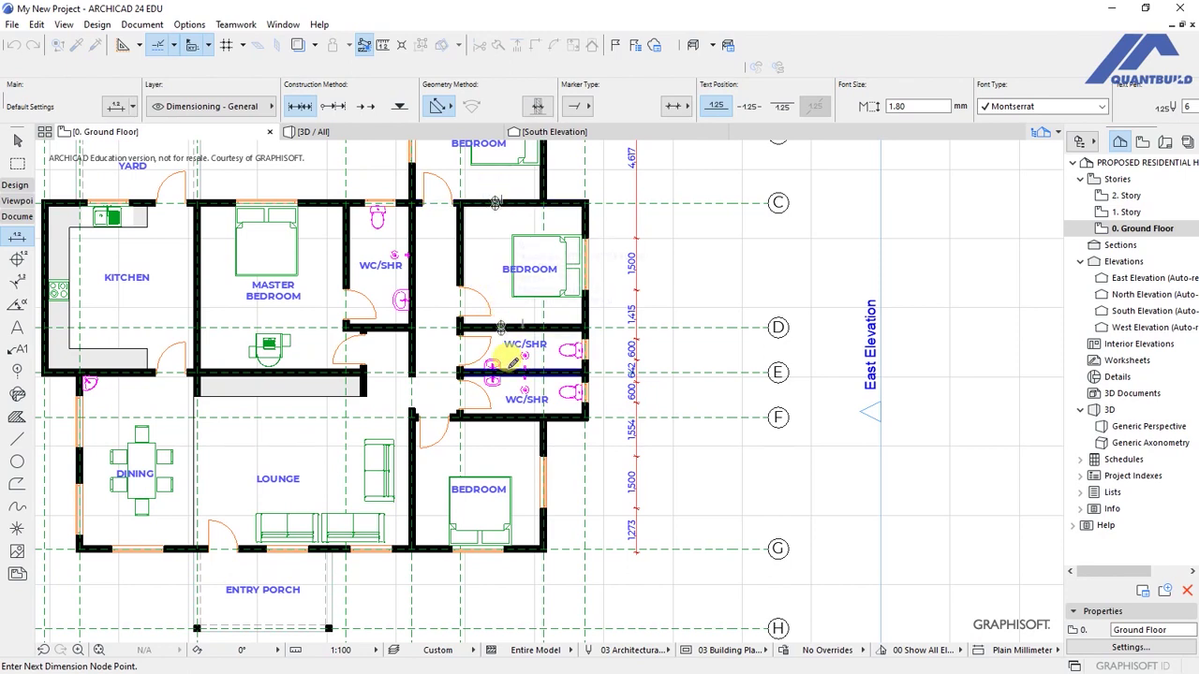
left_click(501, 412)
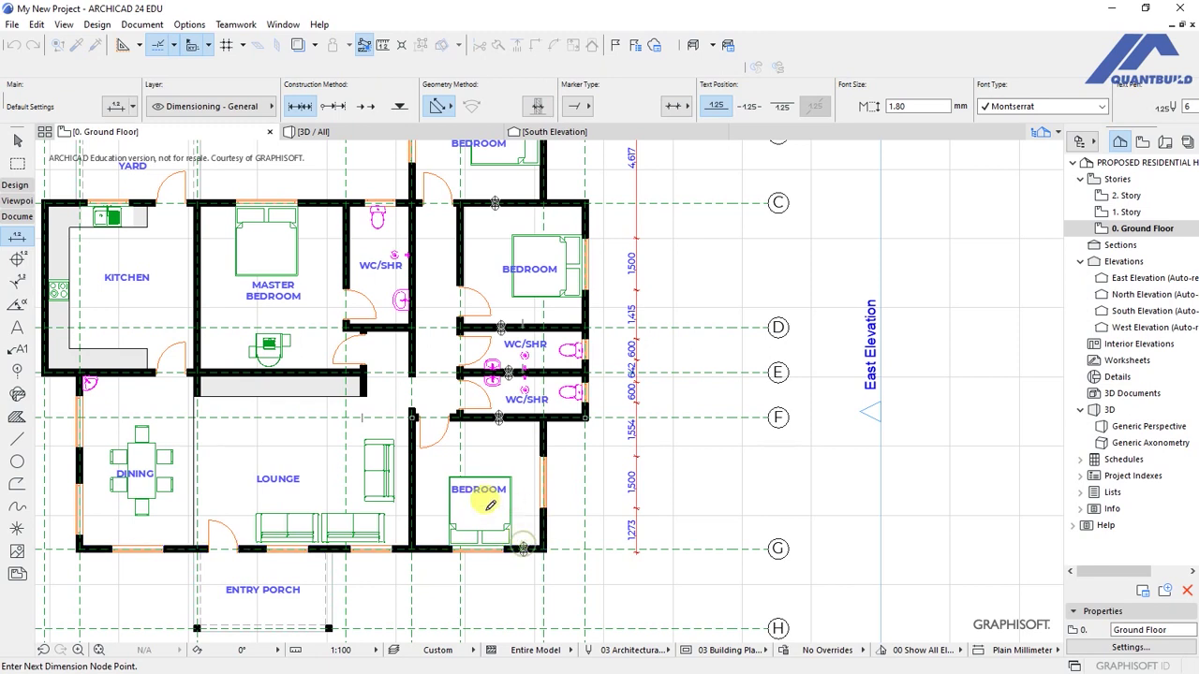
scroll(506, 468, "down", 3)
scroll(591, 431, "up", 3)
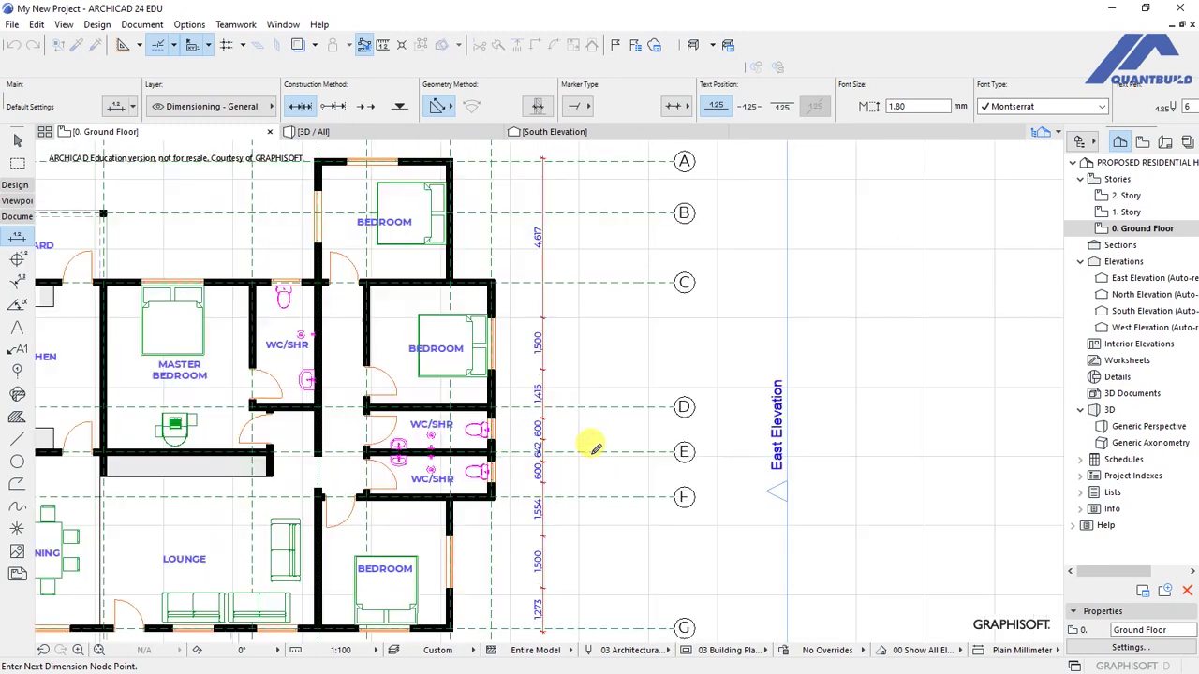
double_click(584, 390)
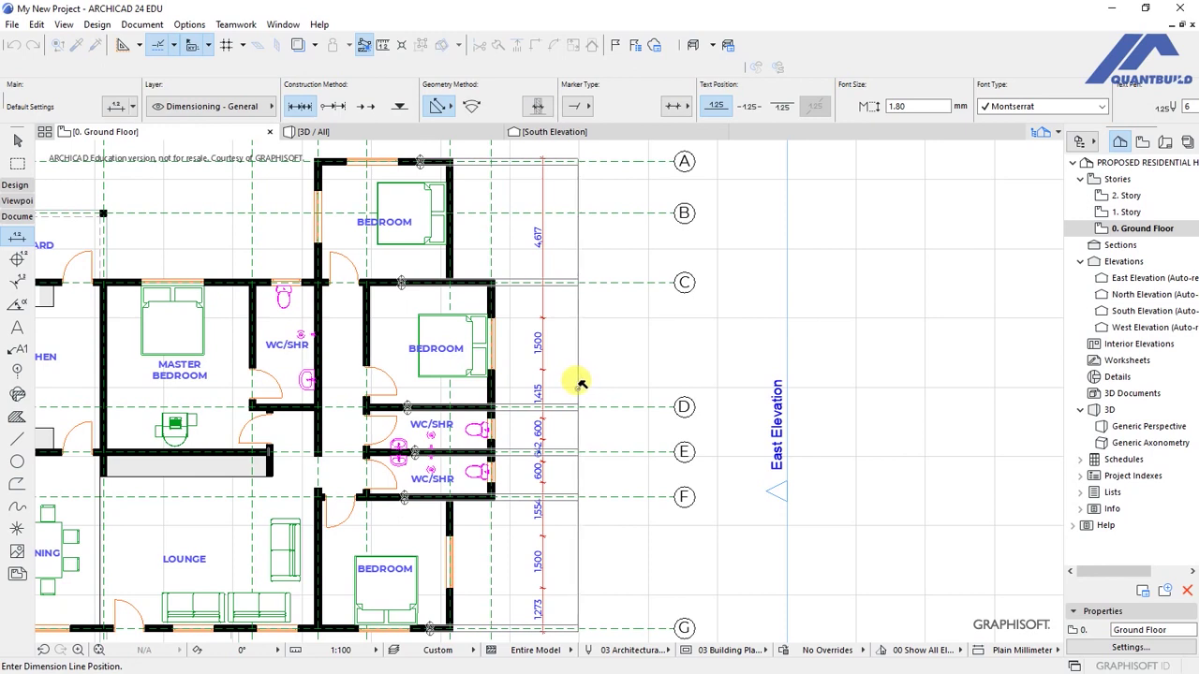
left_click(579, 386)
scroll(628, 393, "down", 4)
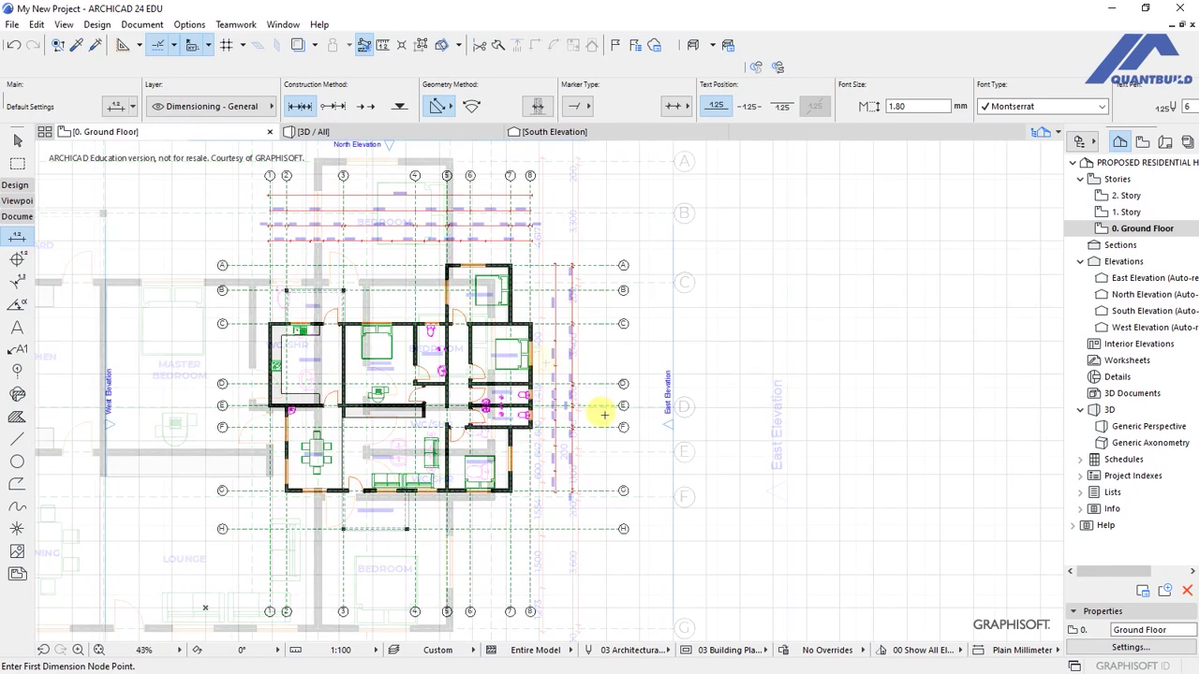
- Dimension grid lines A through G as one chain and place it east of the wall dimension chain
scroll(593, 362, "up", 3)
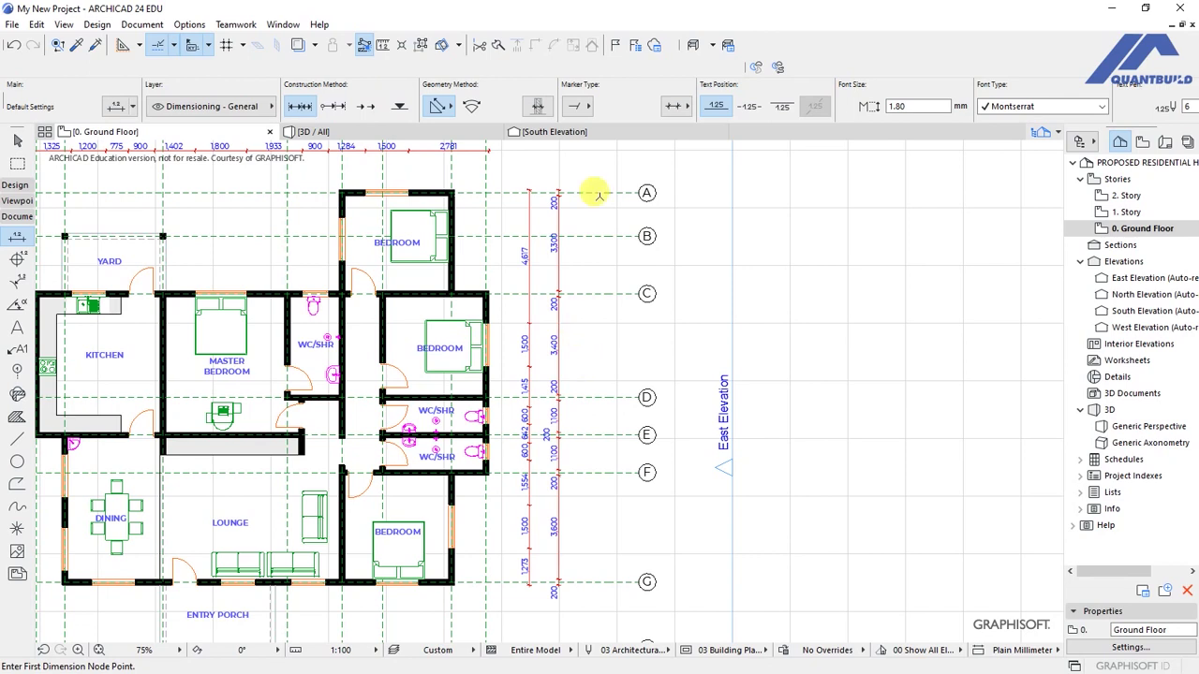
left_click(645, 193)
left_click(645, 236)
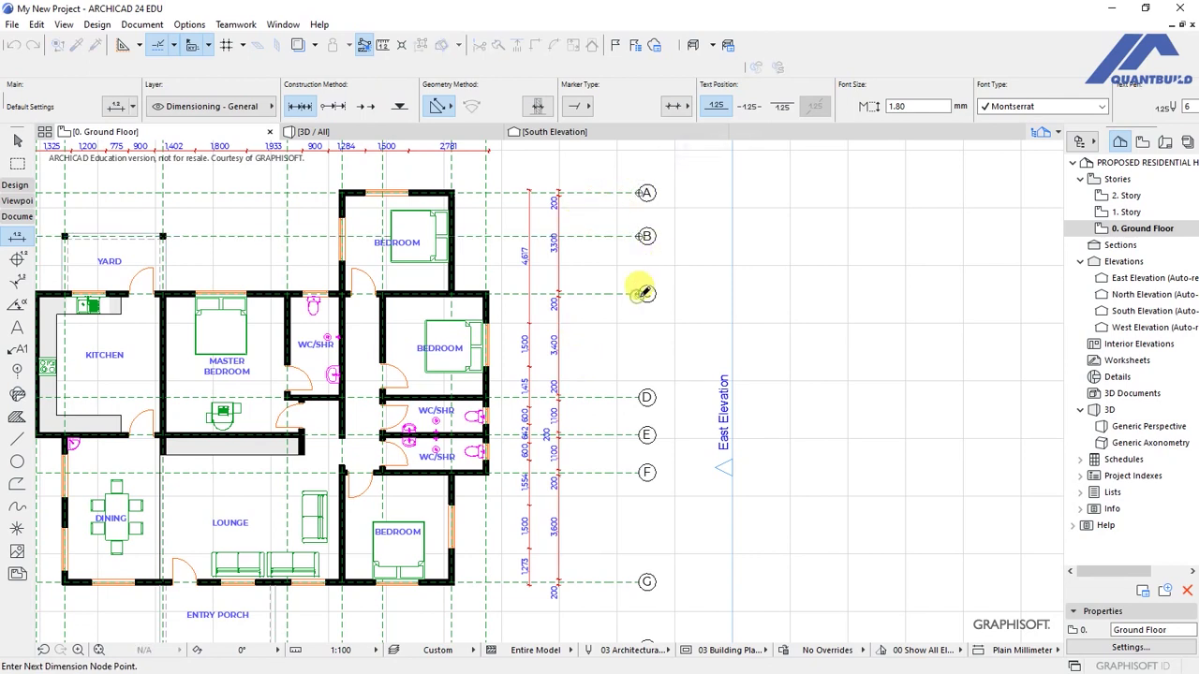
left_click(645, 396)
left_click(646, 472)
left_click(646, 581)
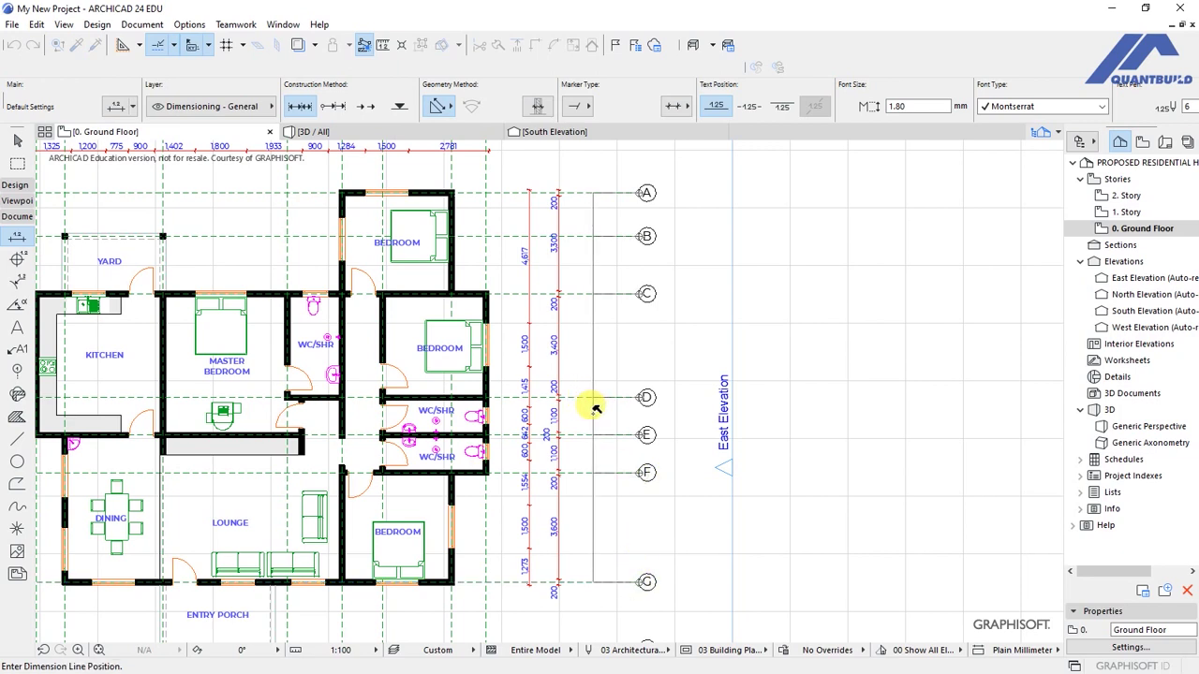
left_click(588, 408)
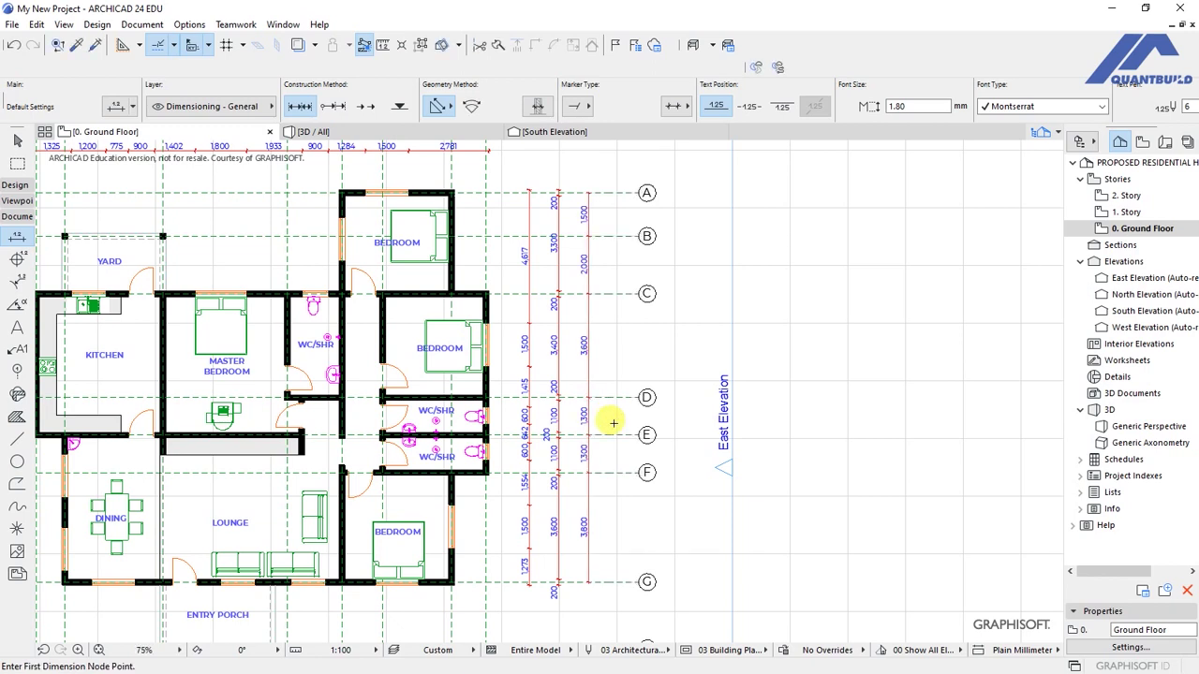
- Add an overall dimension from the north bedroom's outer corner to the southeast bedroom's outer corner, placed east of the grid chain
scroll(451, 202, "up", 10)
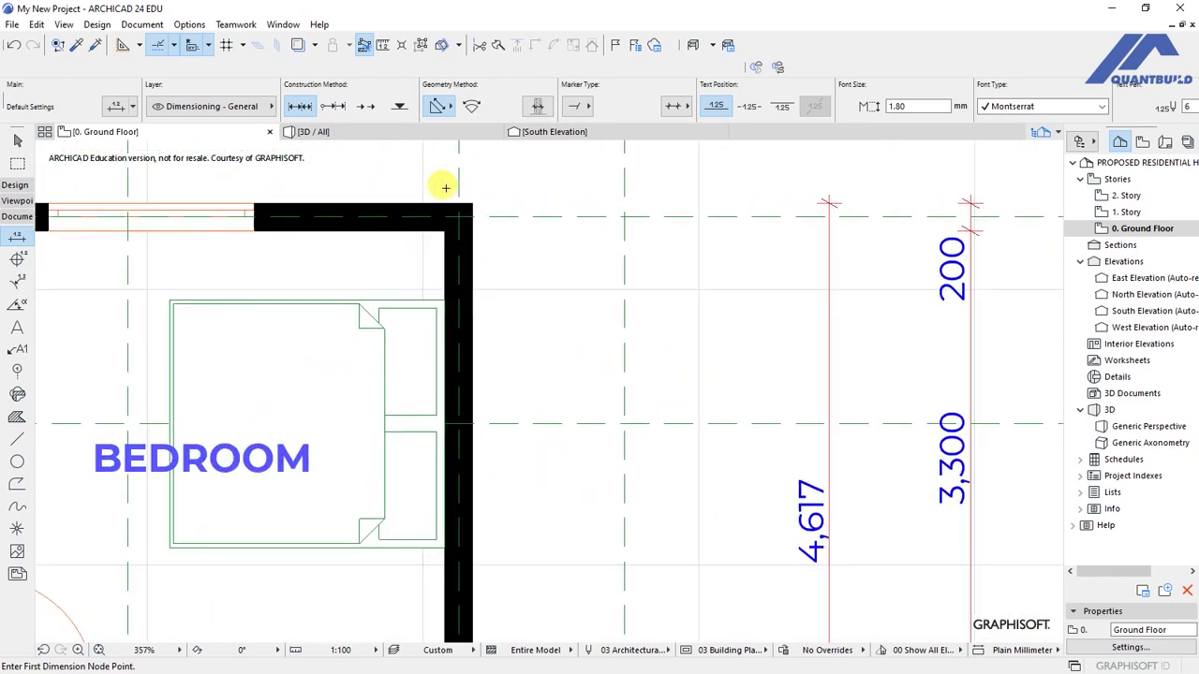
left_click(489, 207)
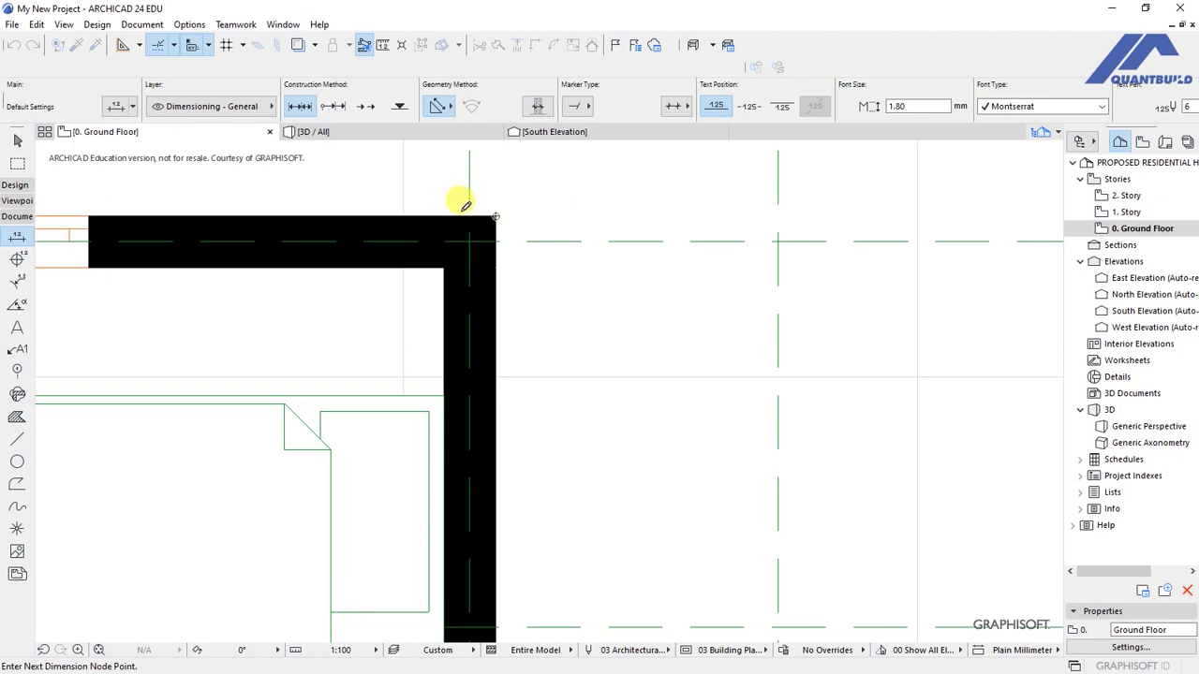
scroll(473, 202, "down", 10)
scroll(472, 395, "up", 4)
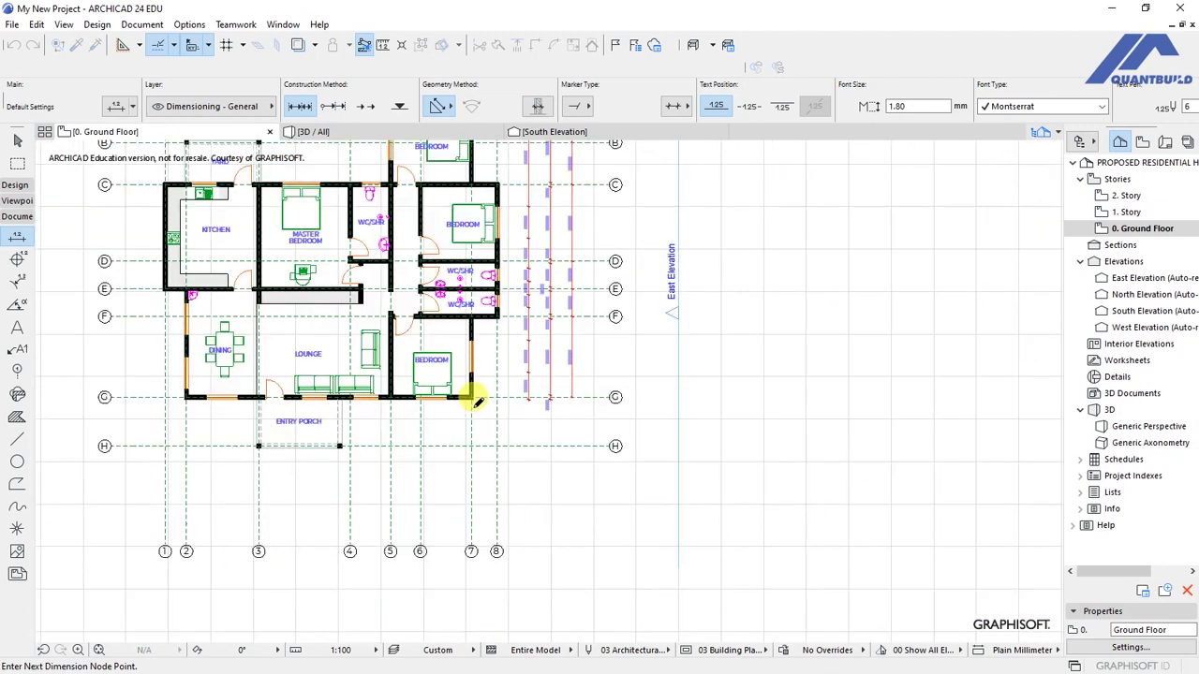
scroll(476, 390, "up", 3)
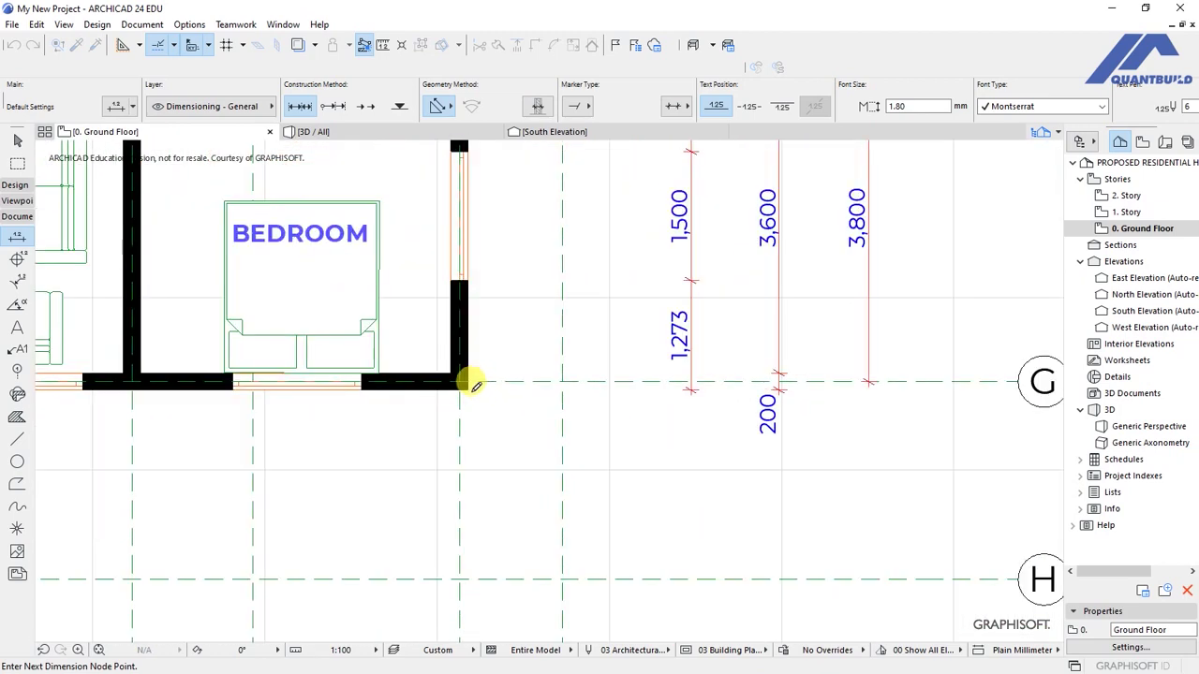
scroll(442, 463, "down", 6)
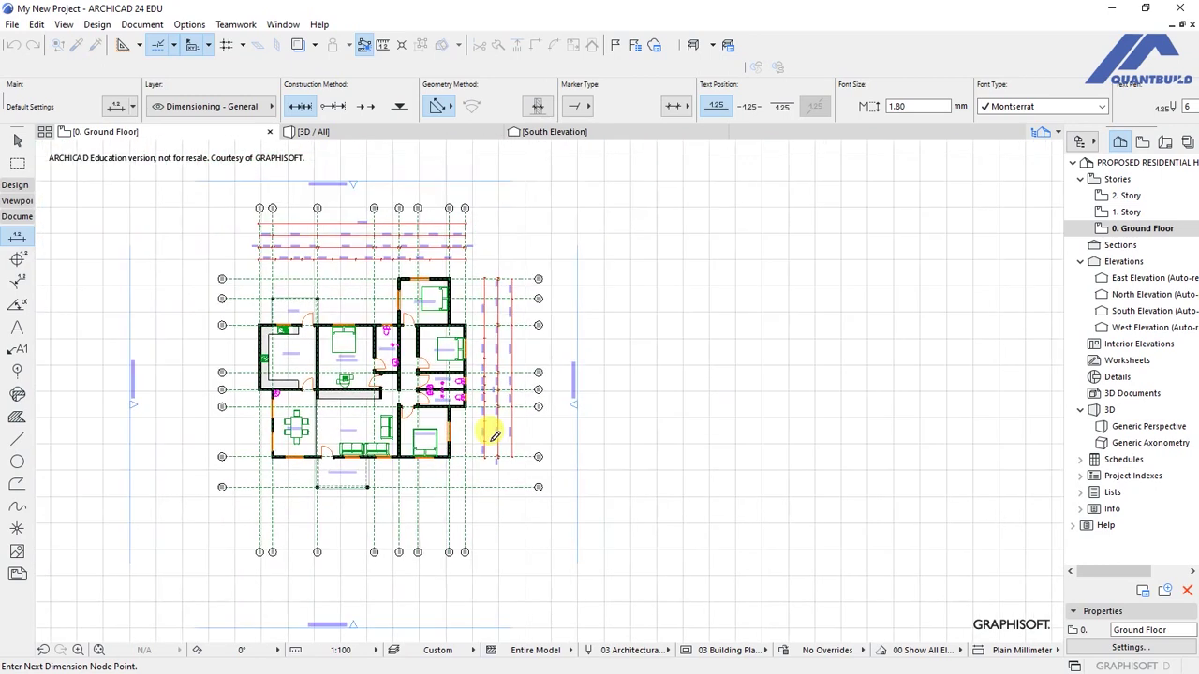
scroll(525, 379, "up", 1)
left_click(523, 377)
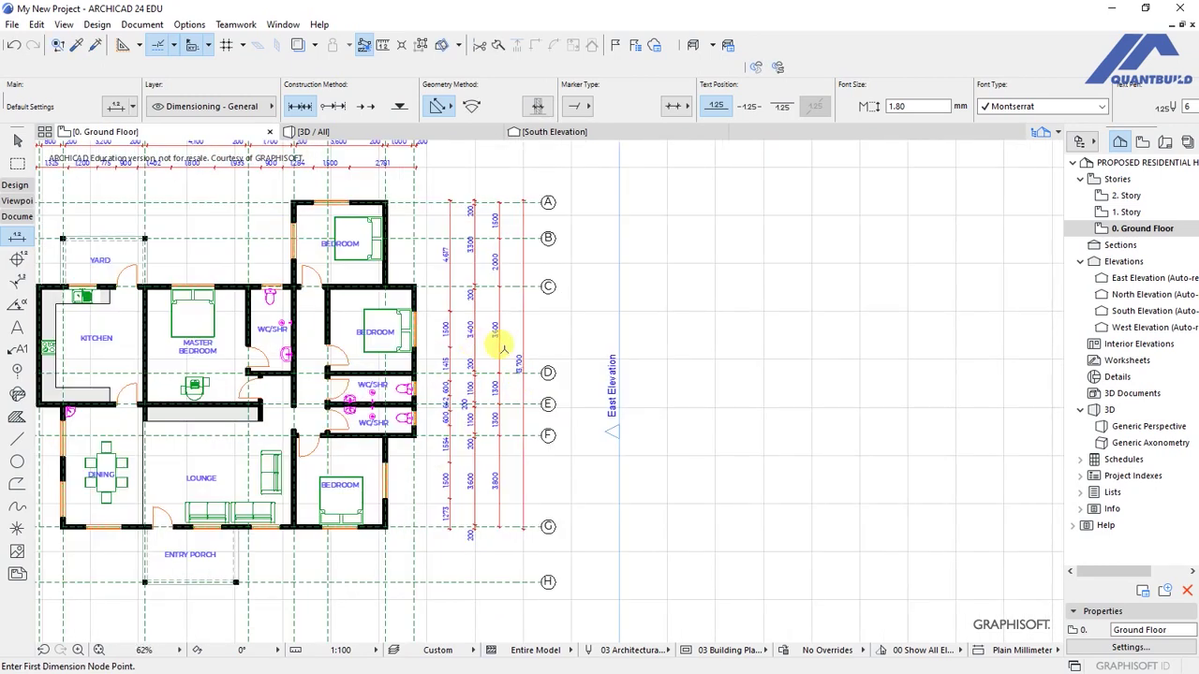
- Review the north and east dimension chains, checking the opening distances in the chain nearest the north side of the building
scroll(428, 407, "down", 1)
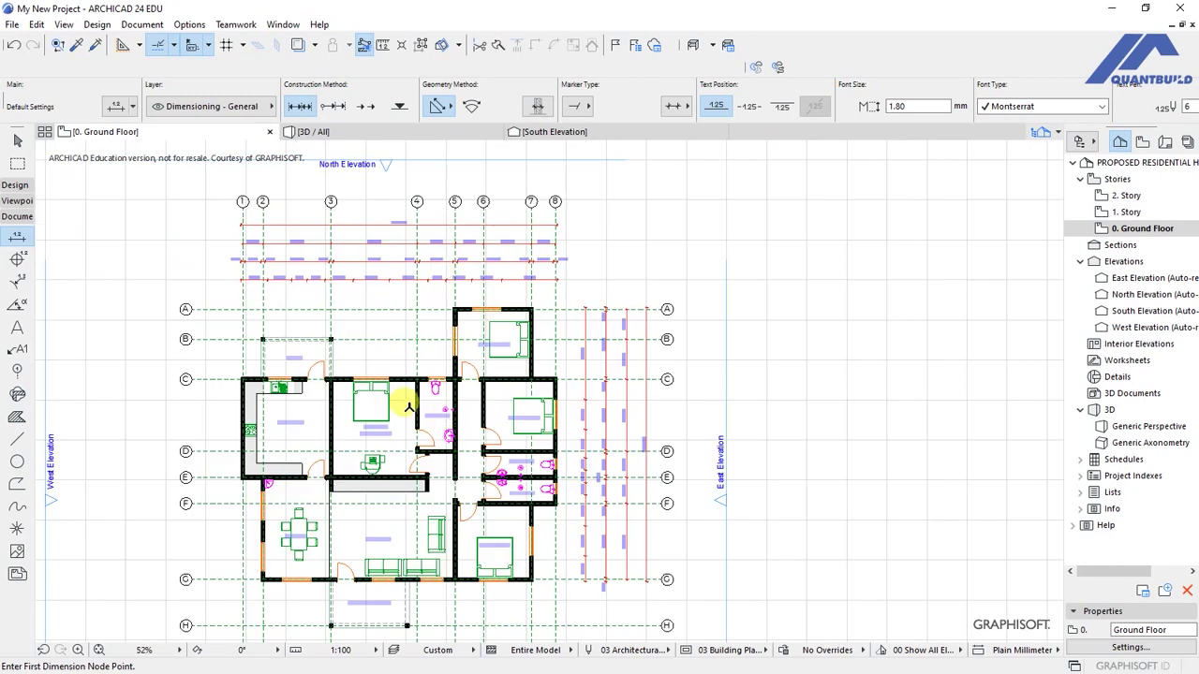
scroll(428, 259, "up", 1)
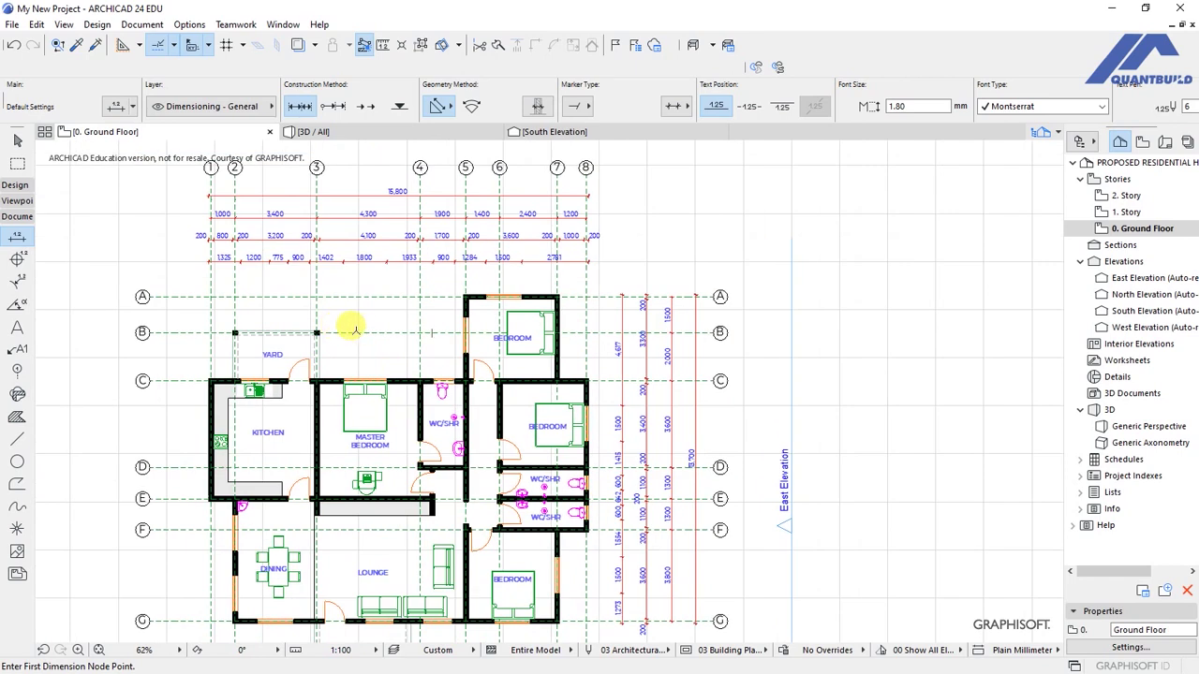
scroll(414, 403, "up", 1)
scroll(869, 410, "down", 1)
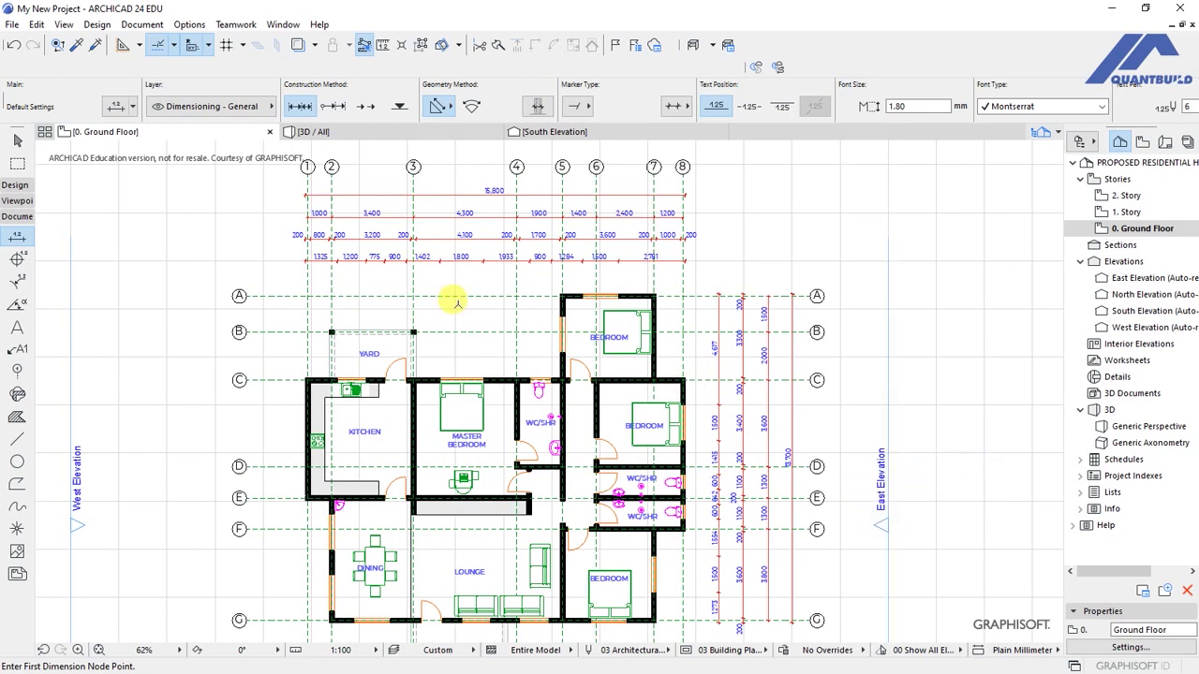
middle_click_drag(465, 323, 466, 356)
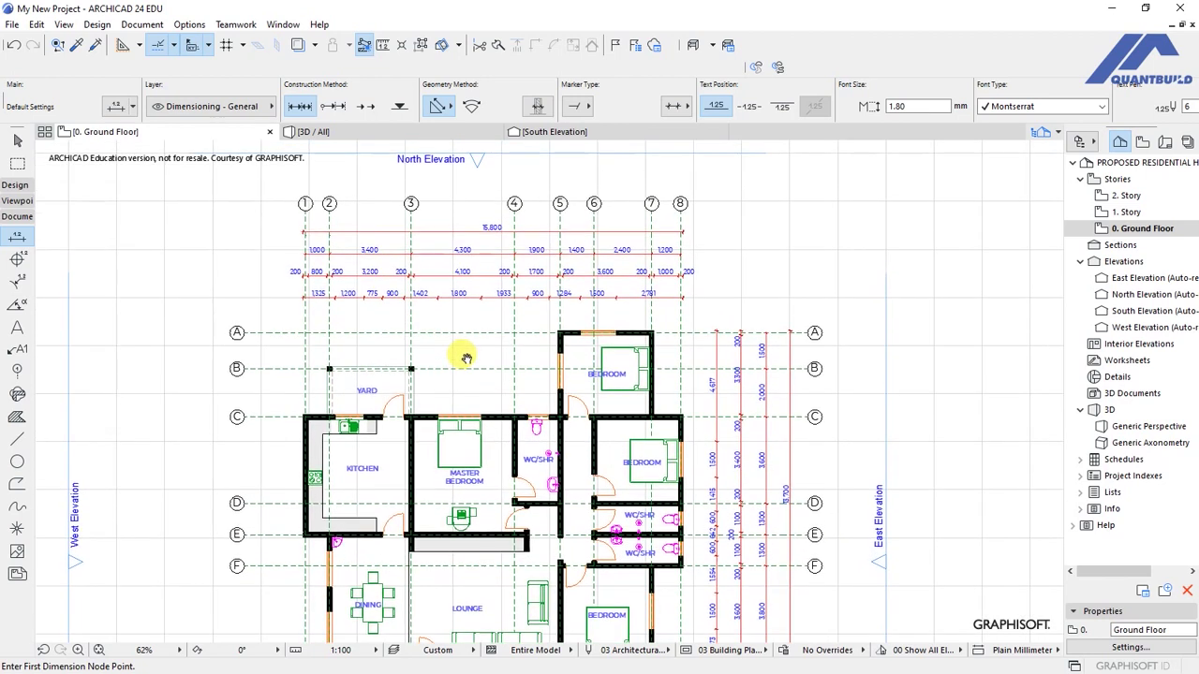
middle_click_drag(468, 357, 468, 323)
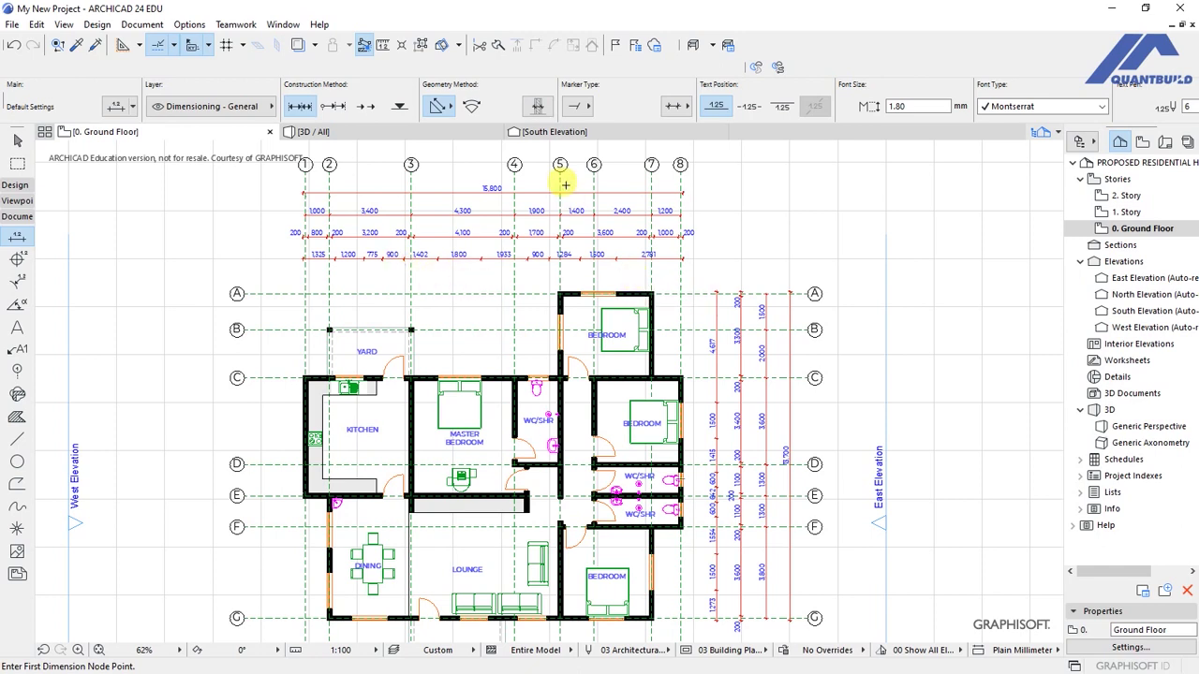
scroll(361, 155, "up", 3)
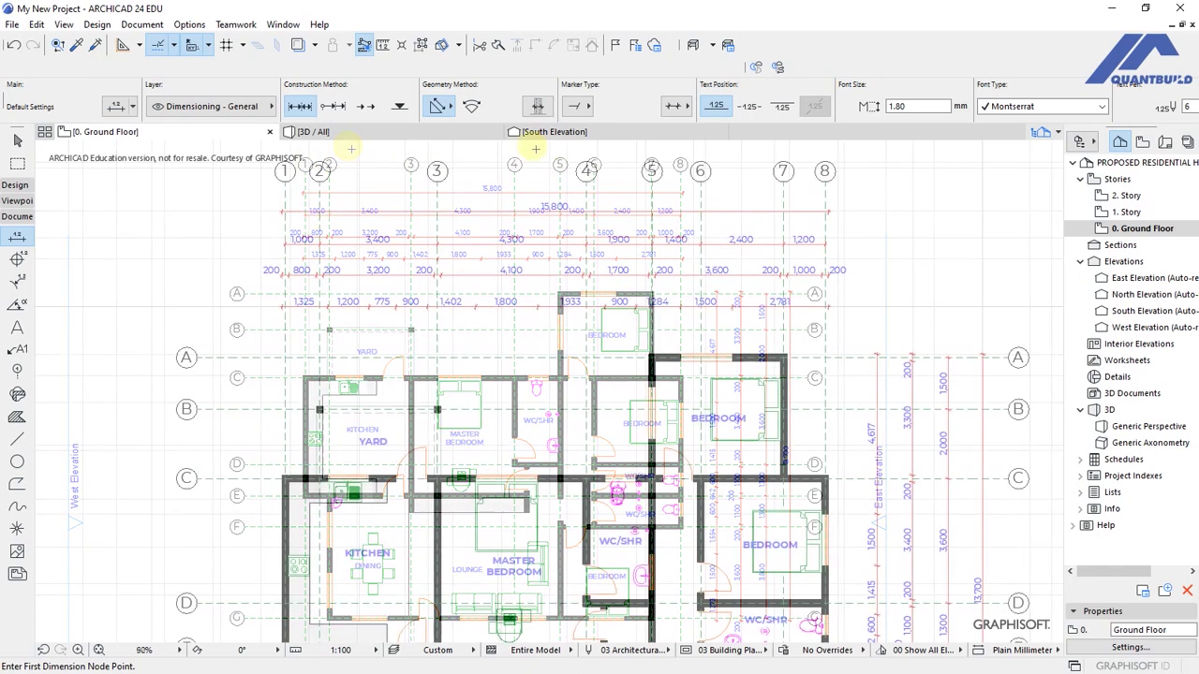
scroll(650, 166, "up", 2)
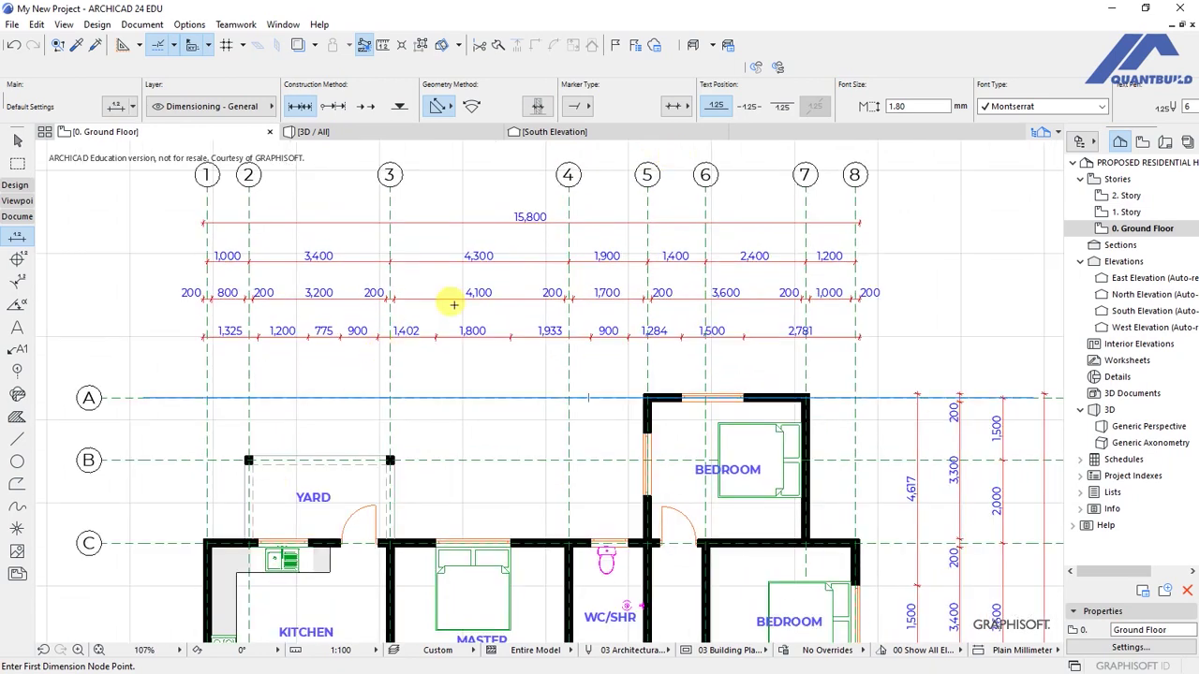
scroll(422, 293, "up", 2)
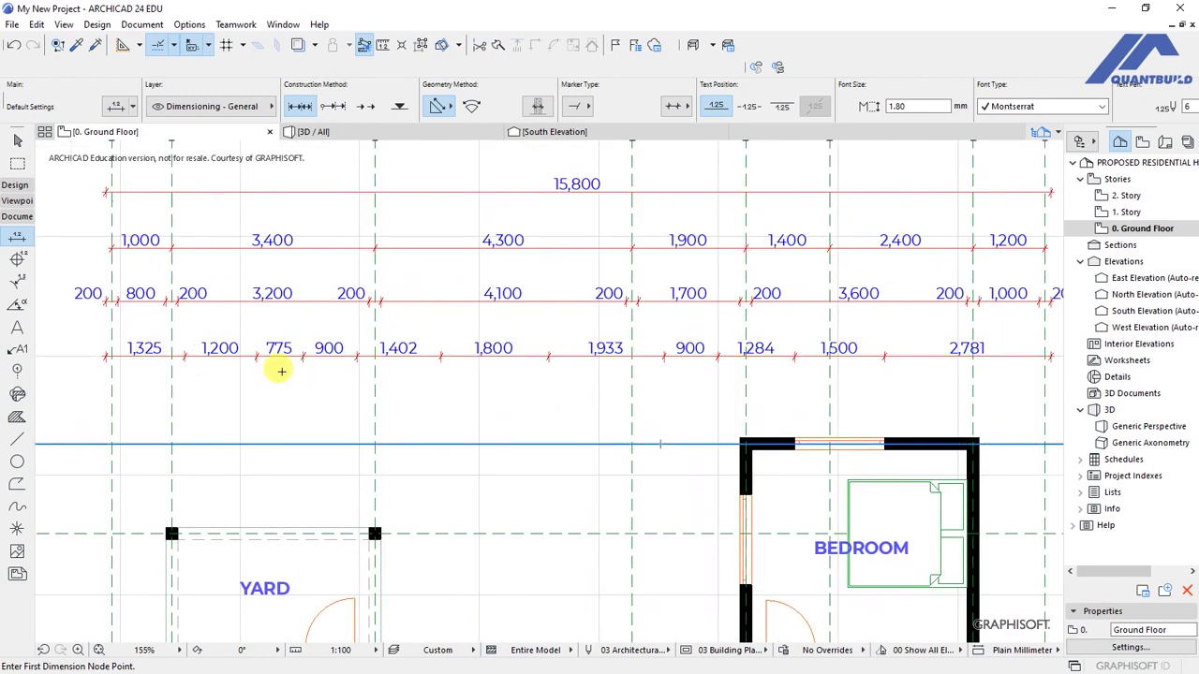
scroll(169, 351, "down", 1)
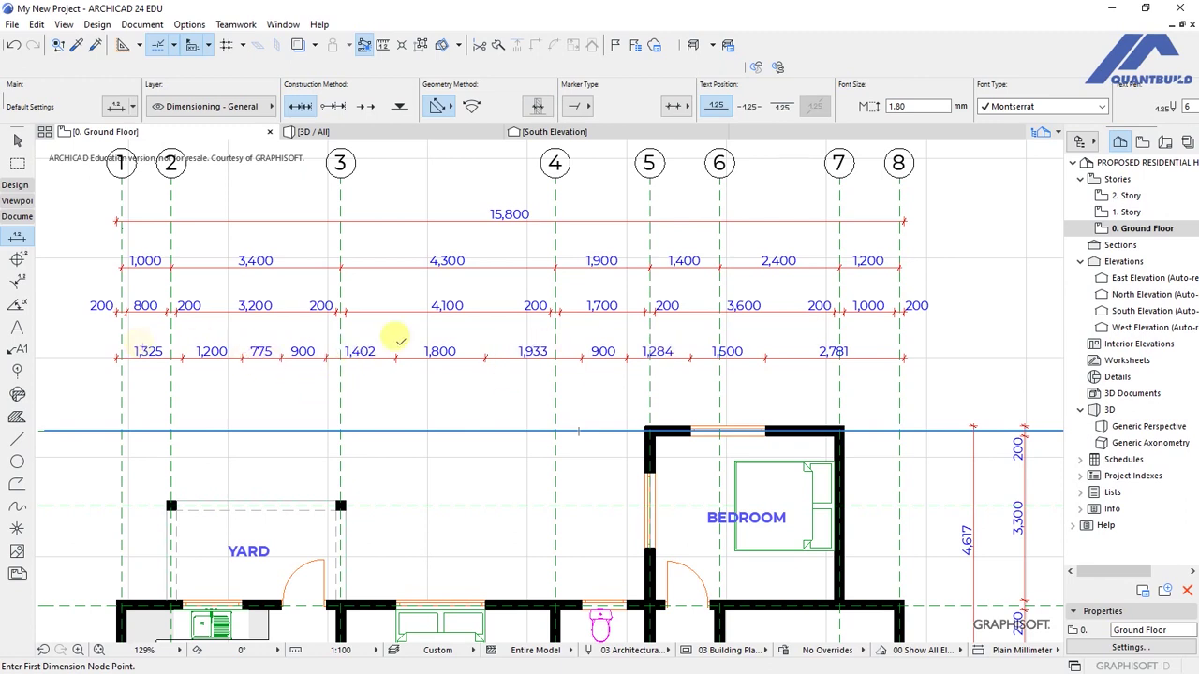
scroll(871, 381, "up", 1)
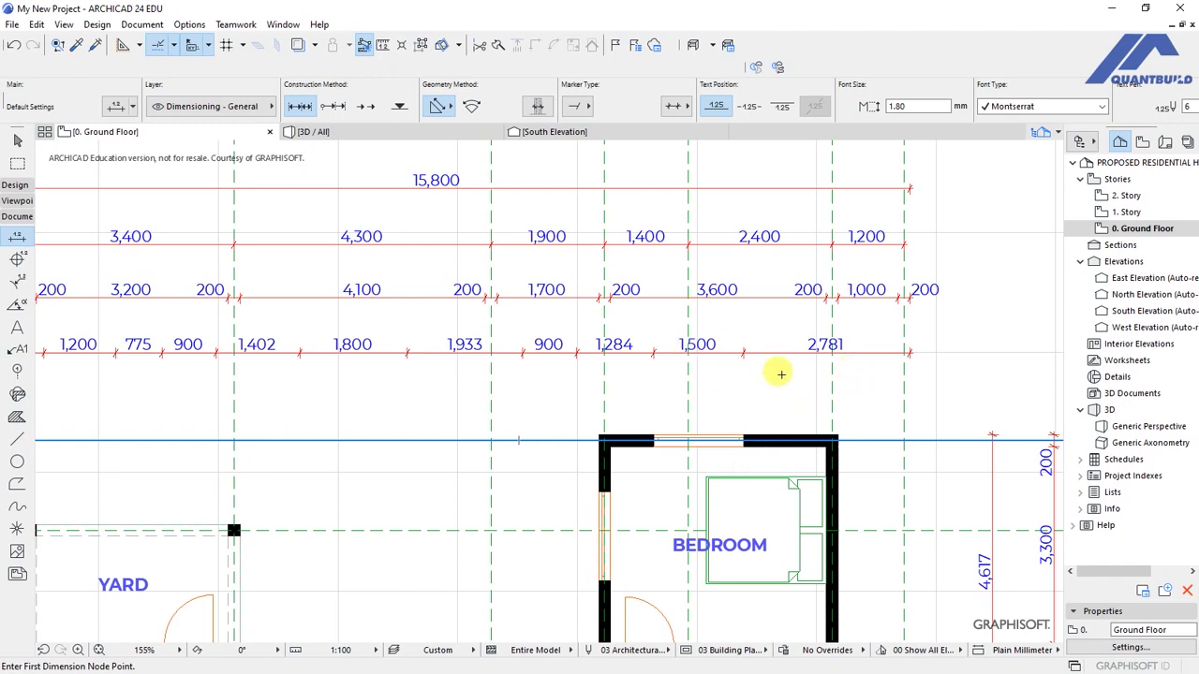
- Move the north bedroom's window on grid A 81 mm east along its wall
left_click(757, 437, "shift")
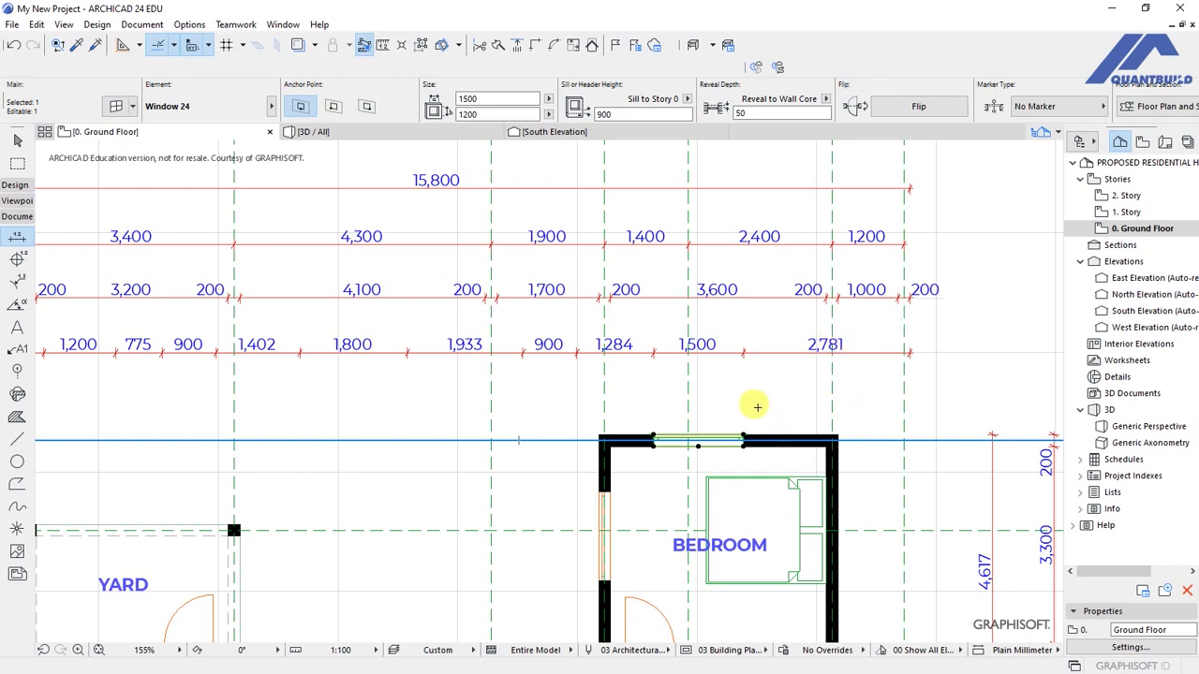
key("Escape")
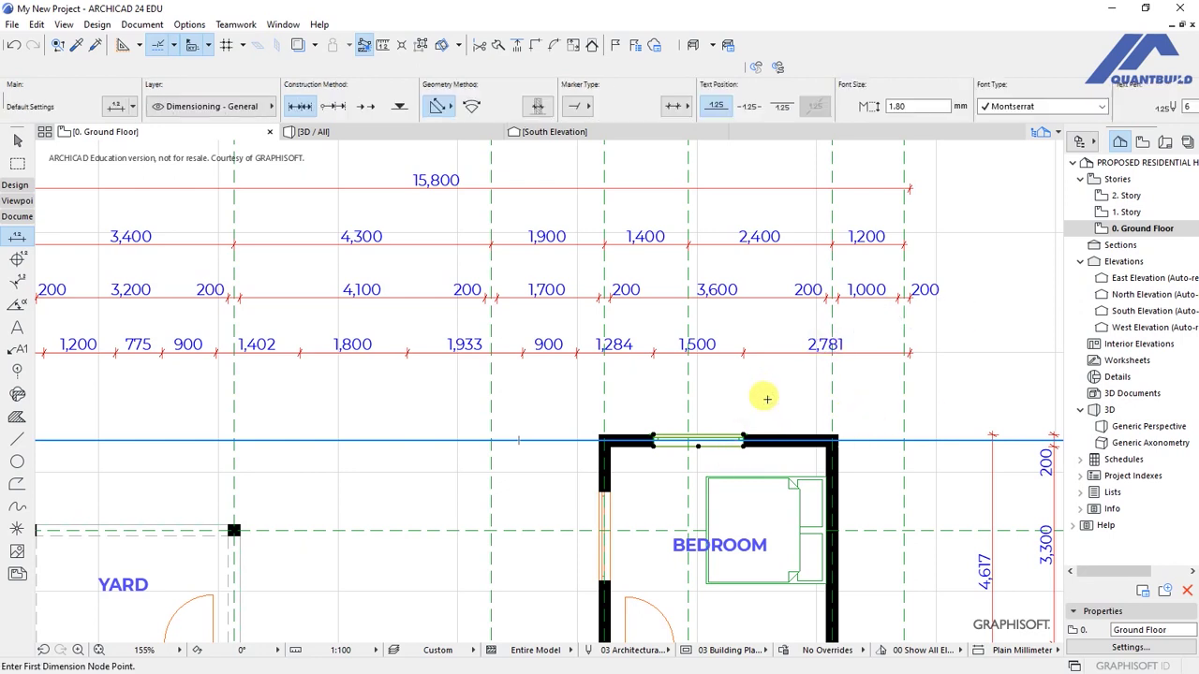
left_click(746, 448, "shift")
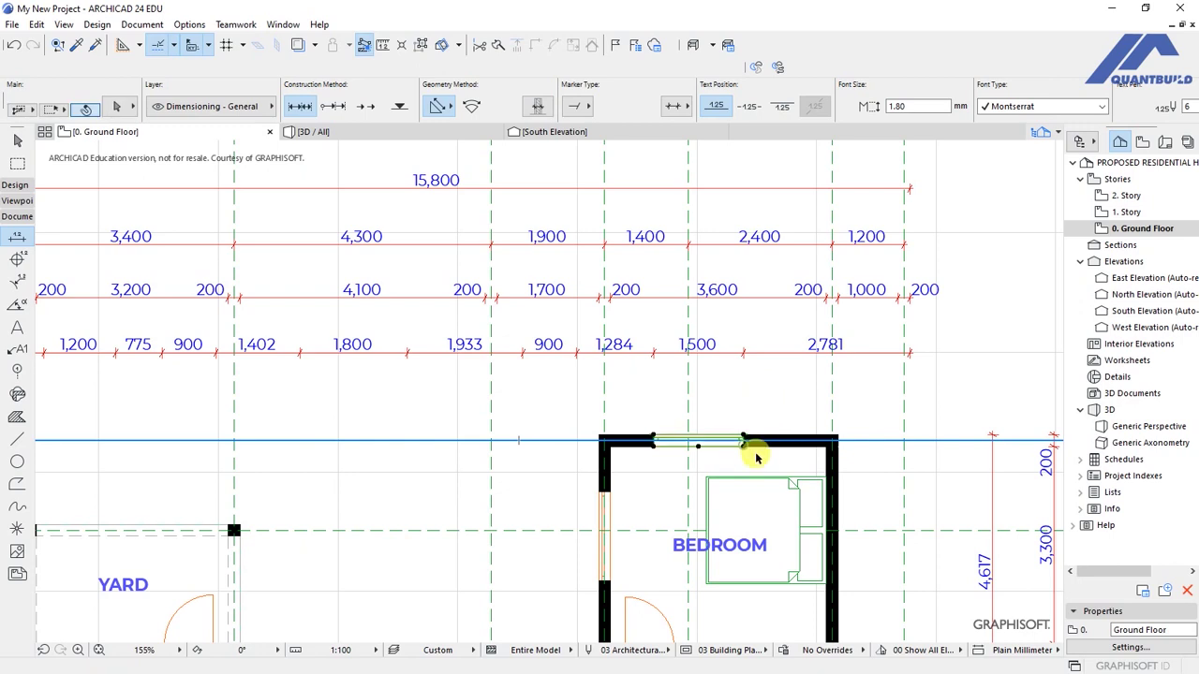
right_click(701, 410)
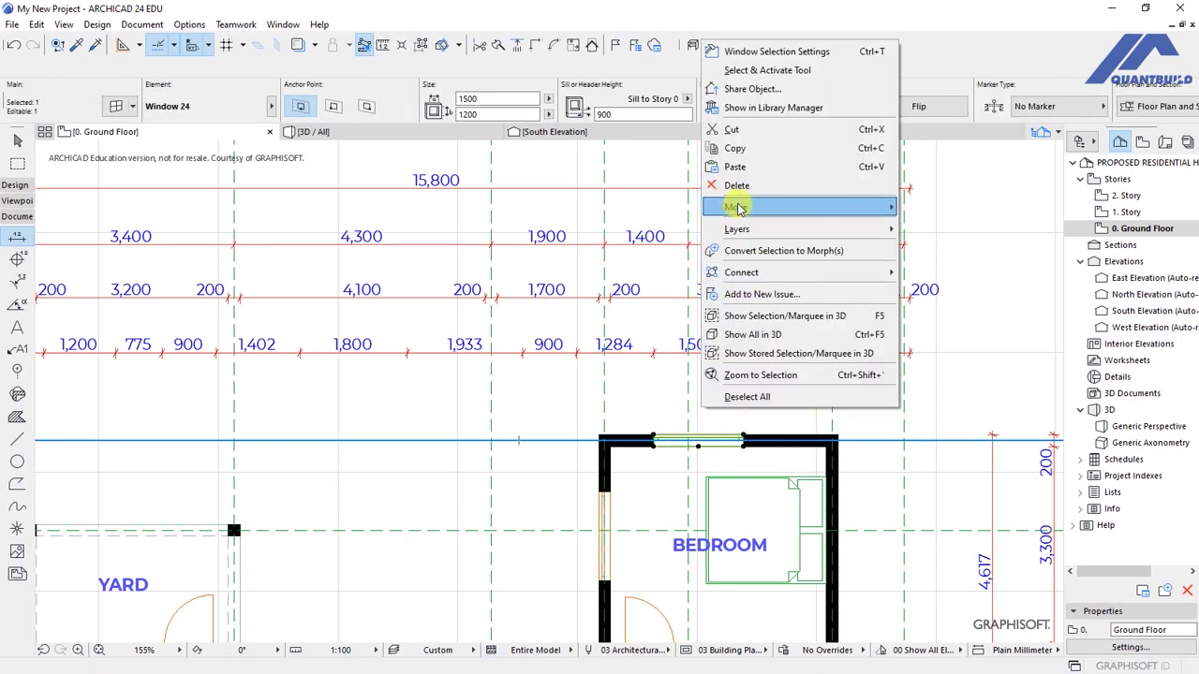
mouse_move(740, 207)
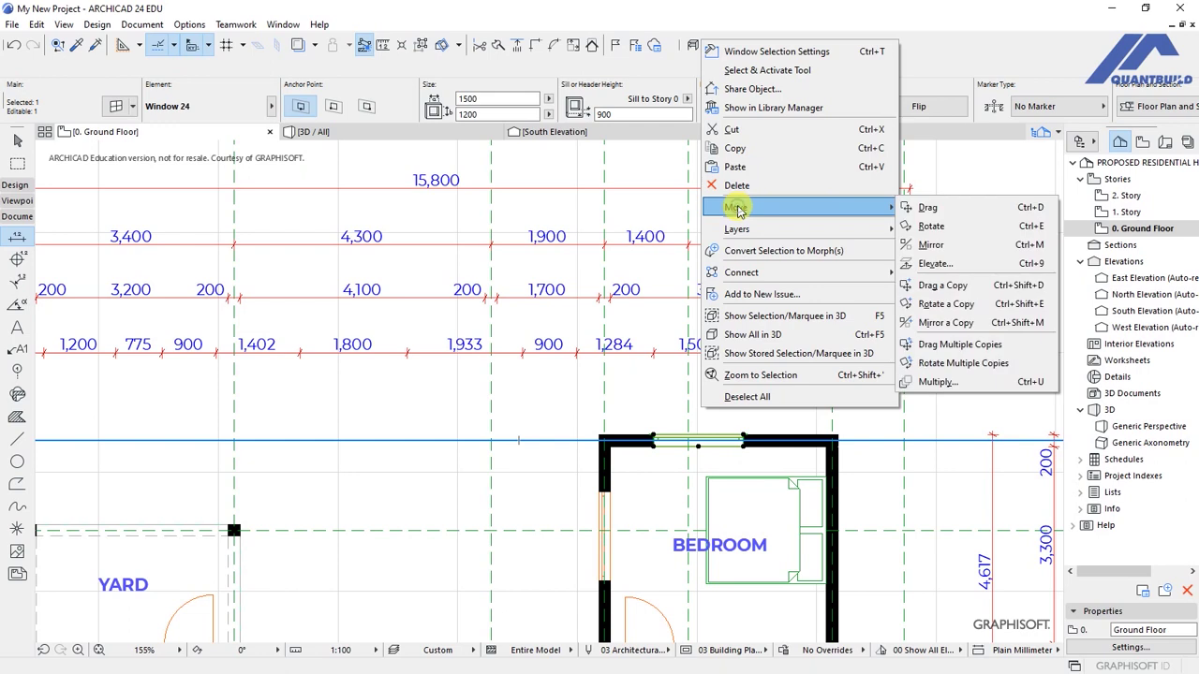
left_click(929, 213)
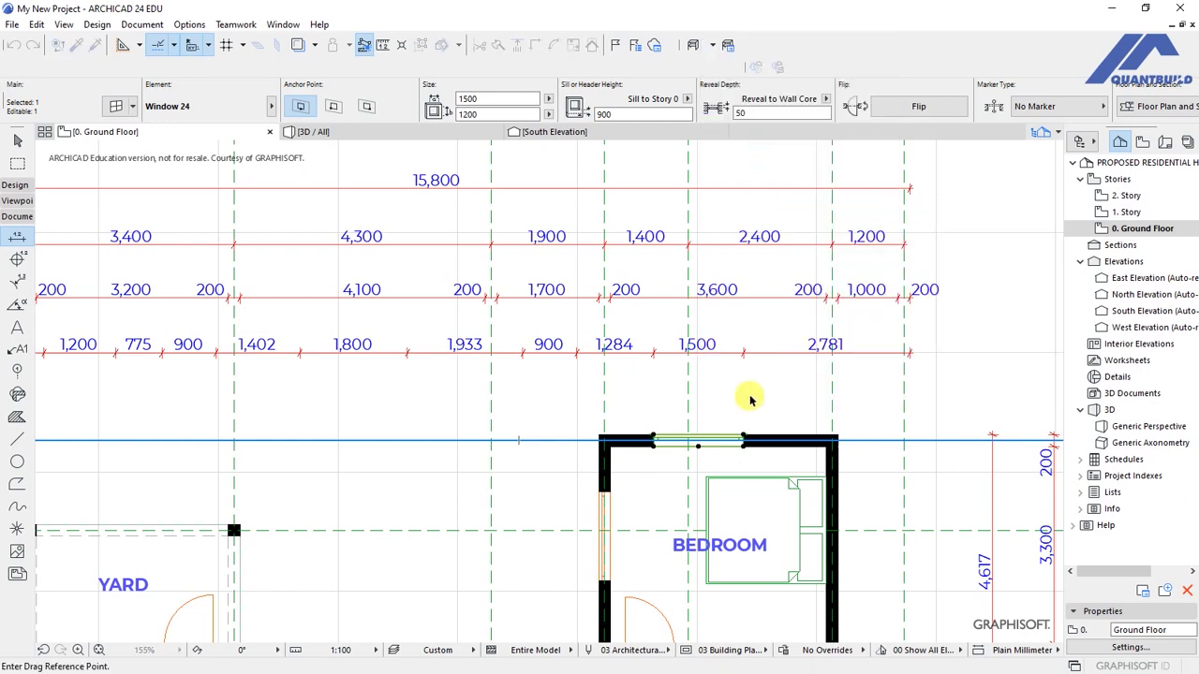
left_click(699, 447)
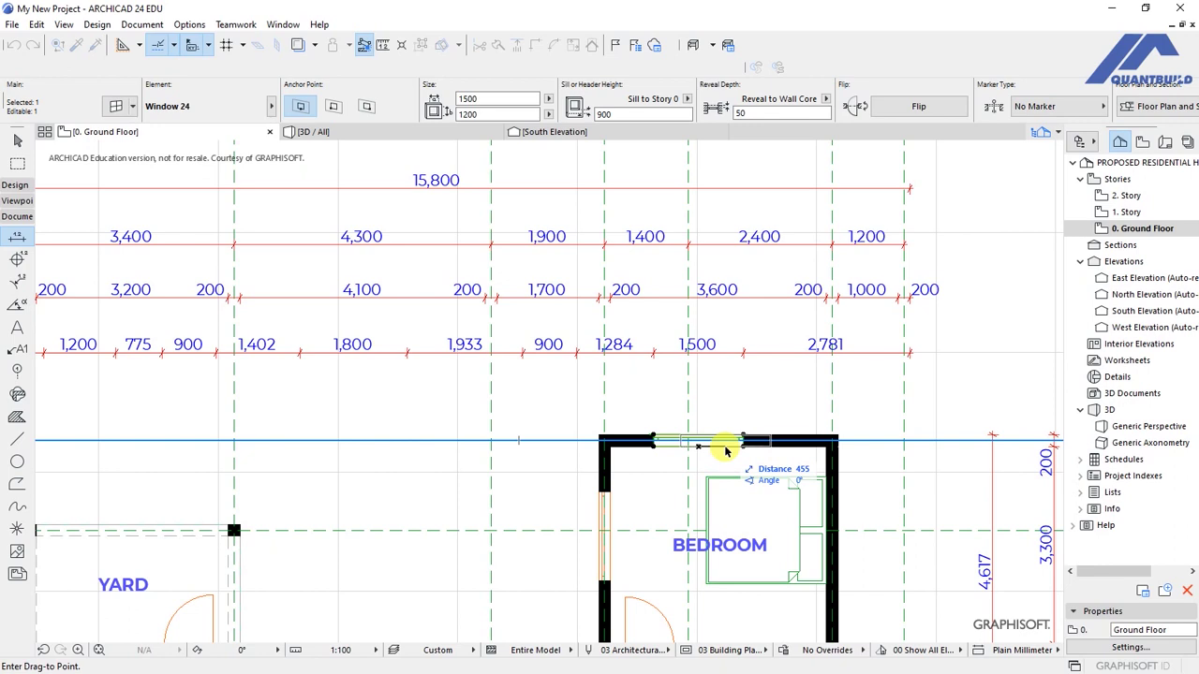
type("81")
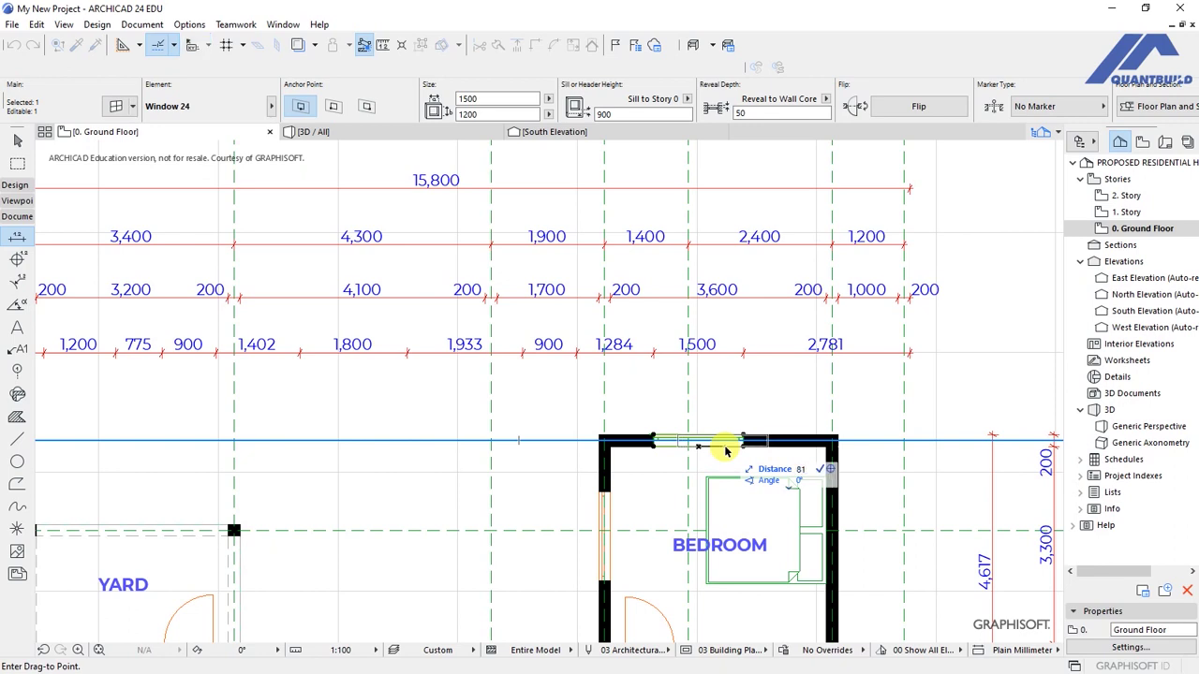
key("Return")
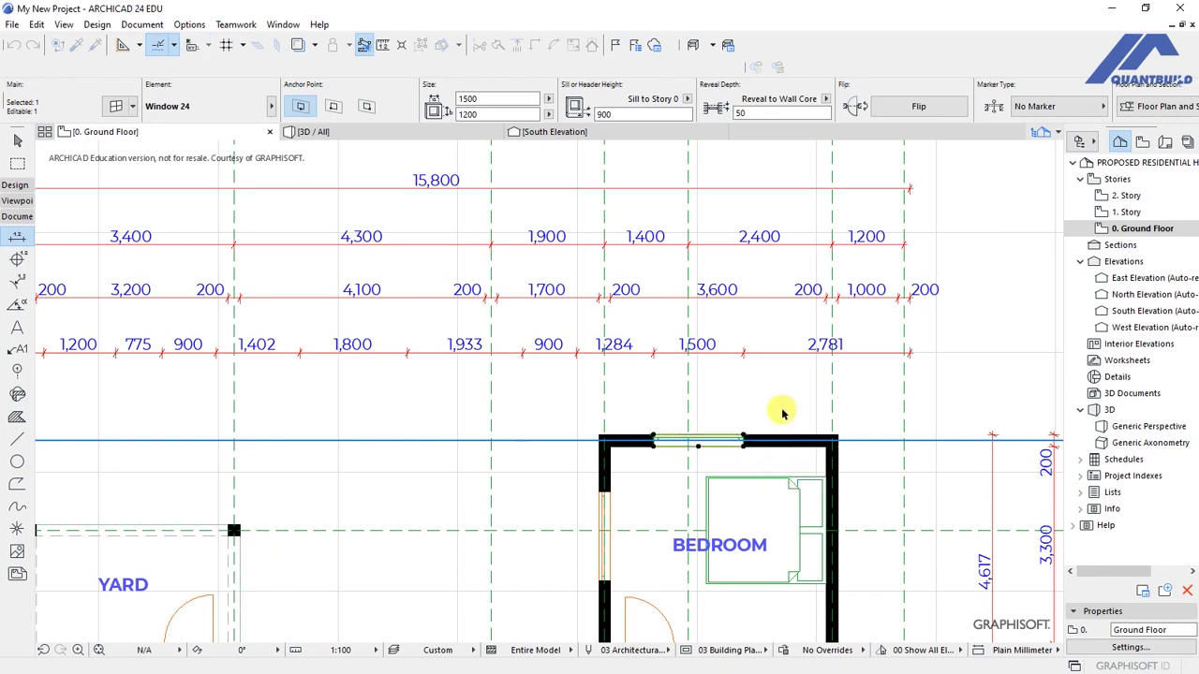
key("Escape")
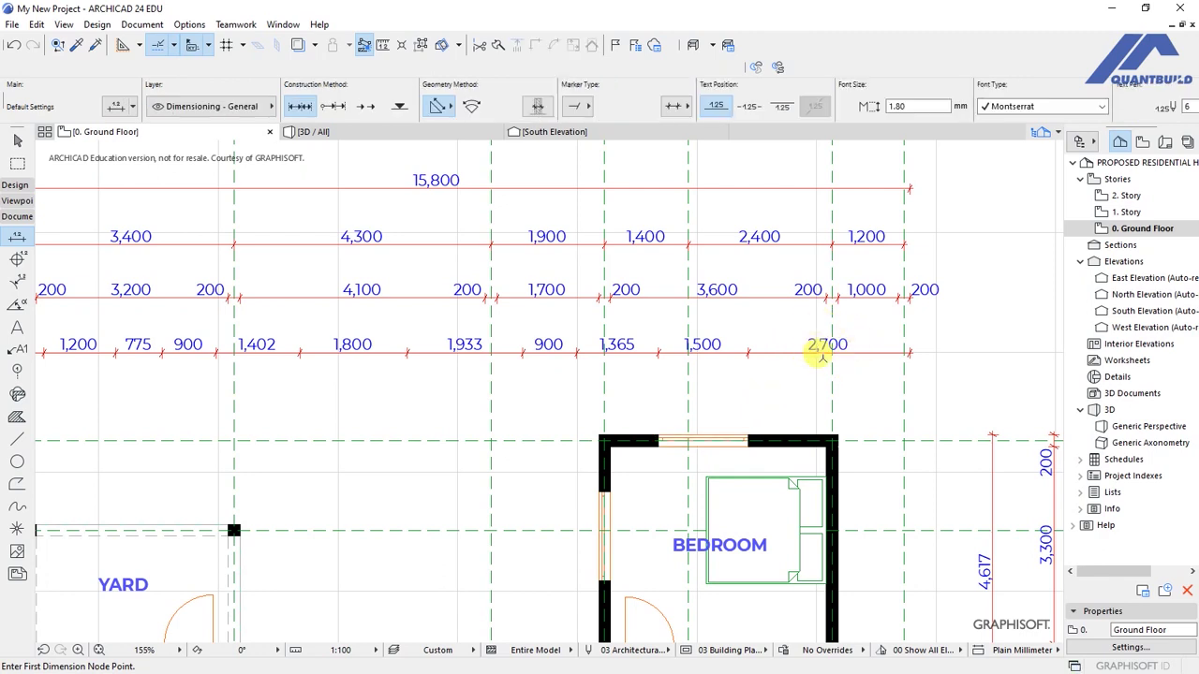
- Move the WC/SHR window on the north wall along grid C 65 mm east along its wall
scroll(830, 388, "down", 2)
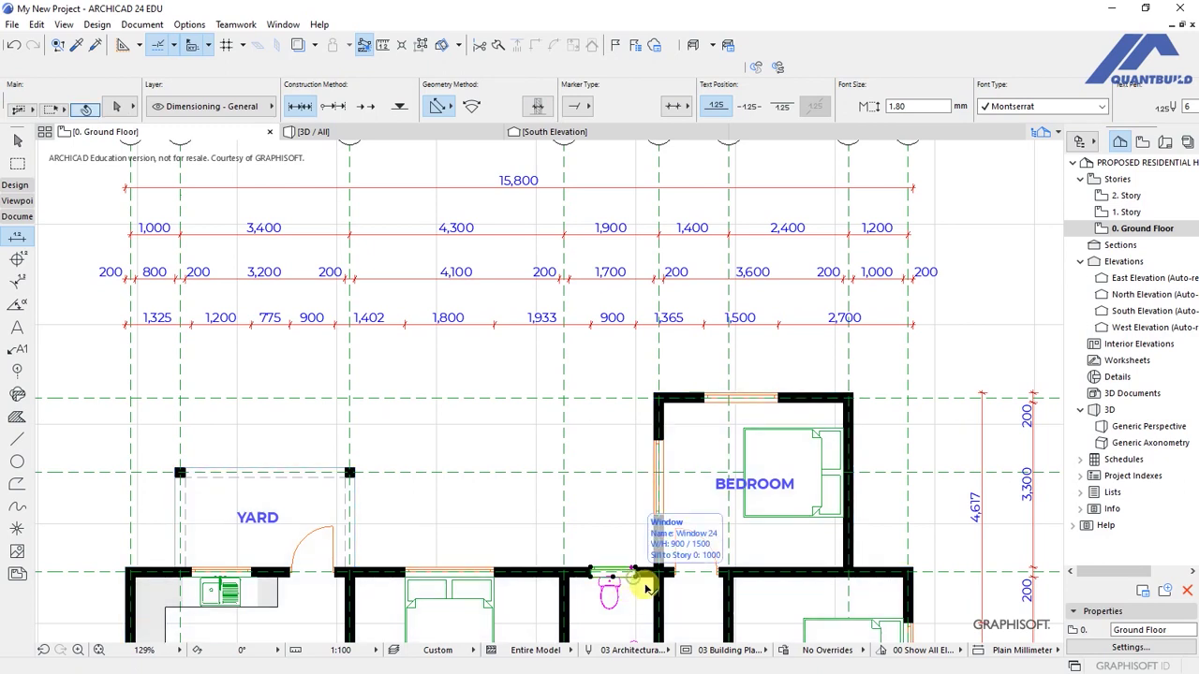
left_click(629, 572, "shift")
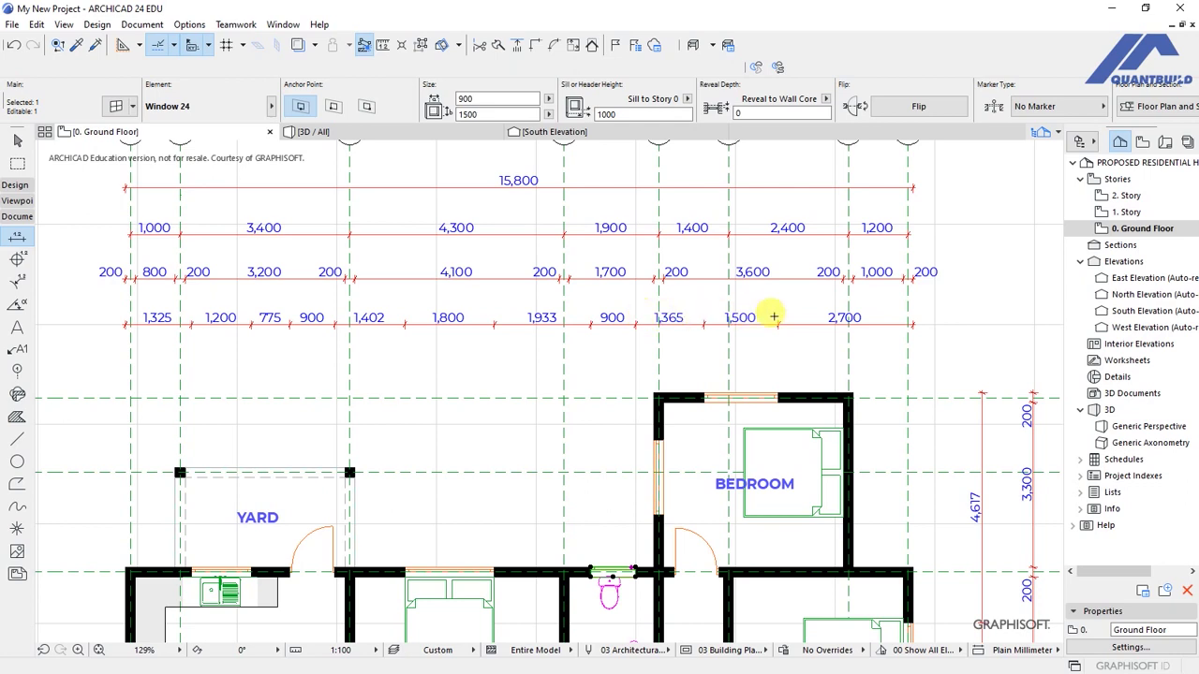
key("ctrl+d")
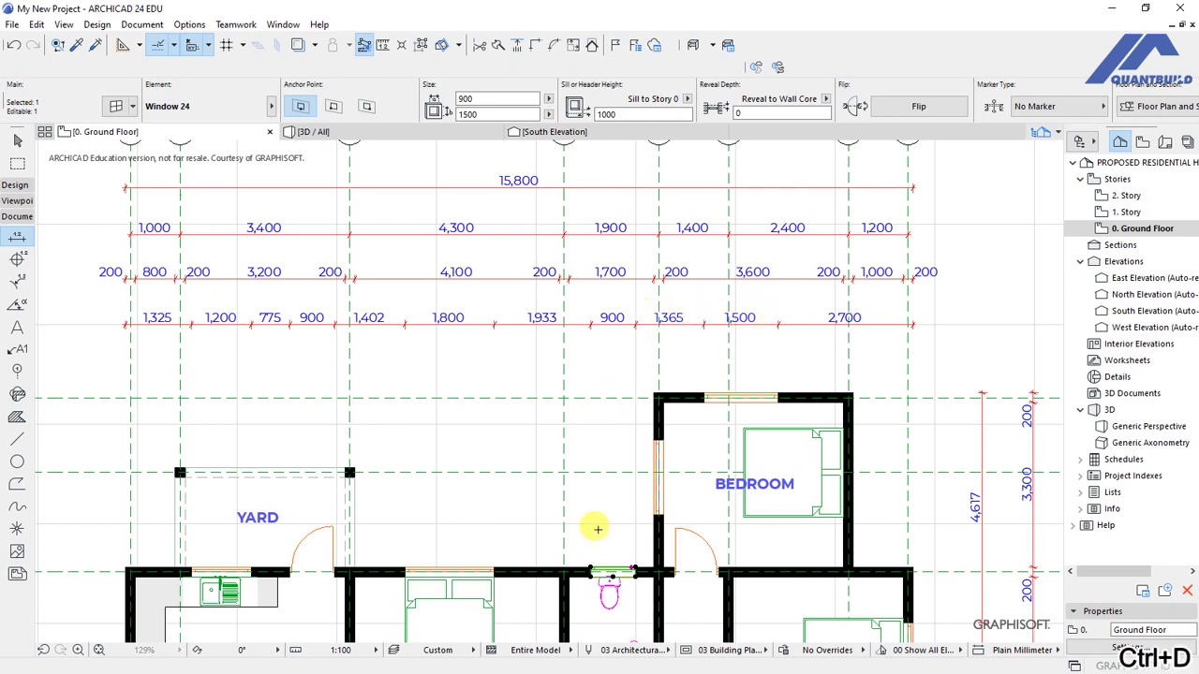
left_click(610, 580)
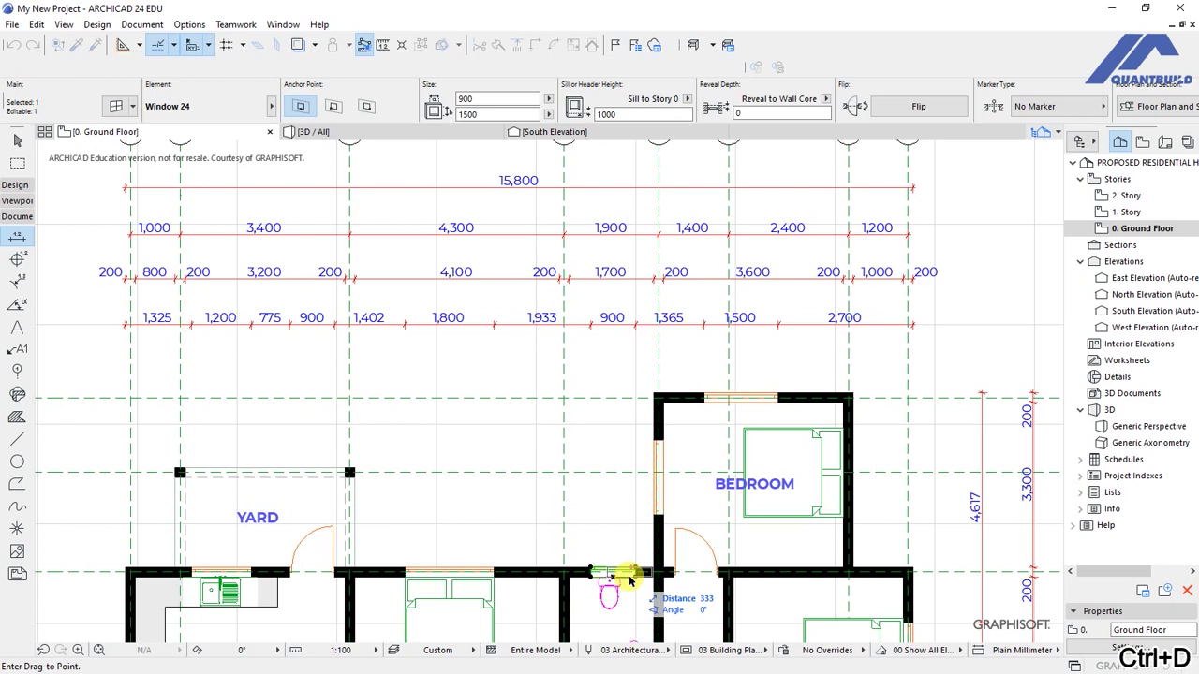
type("6")
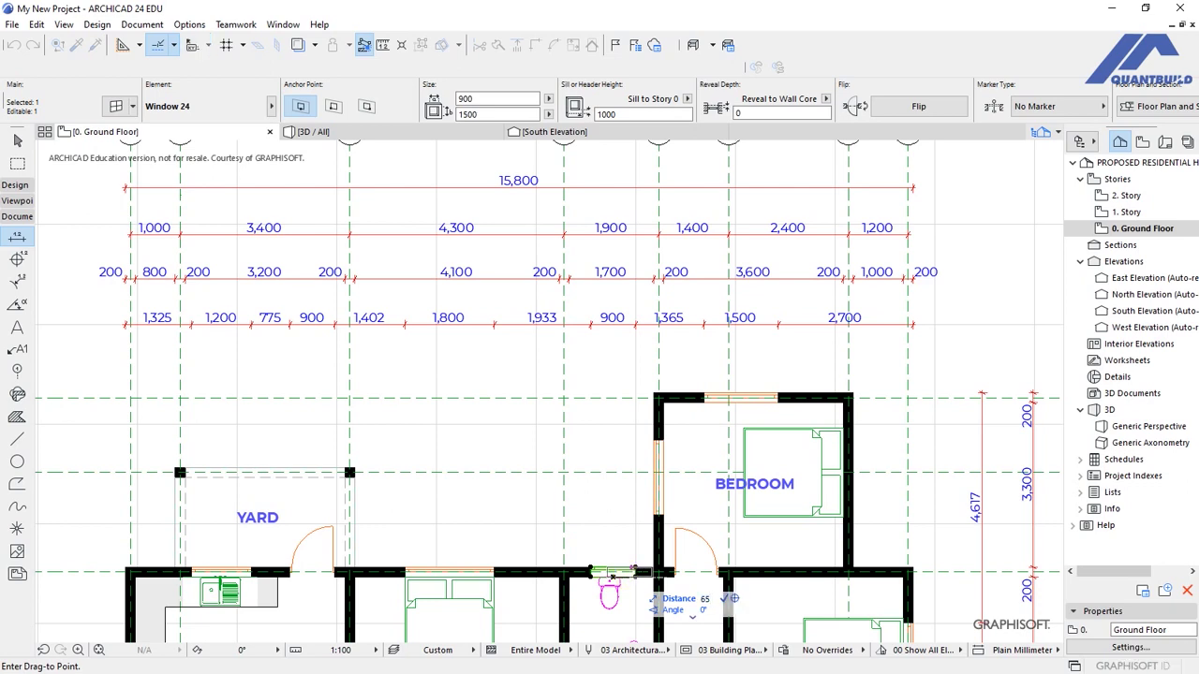
type("5")
key("Return")
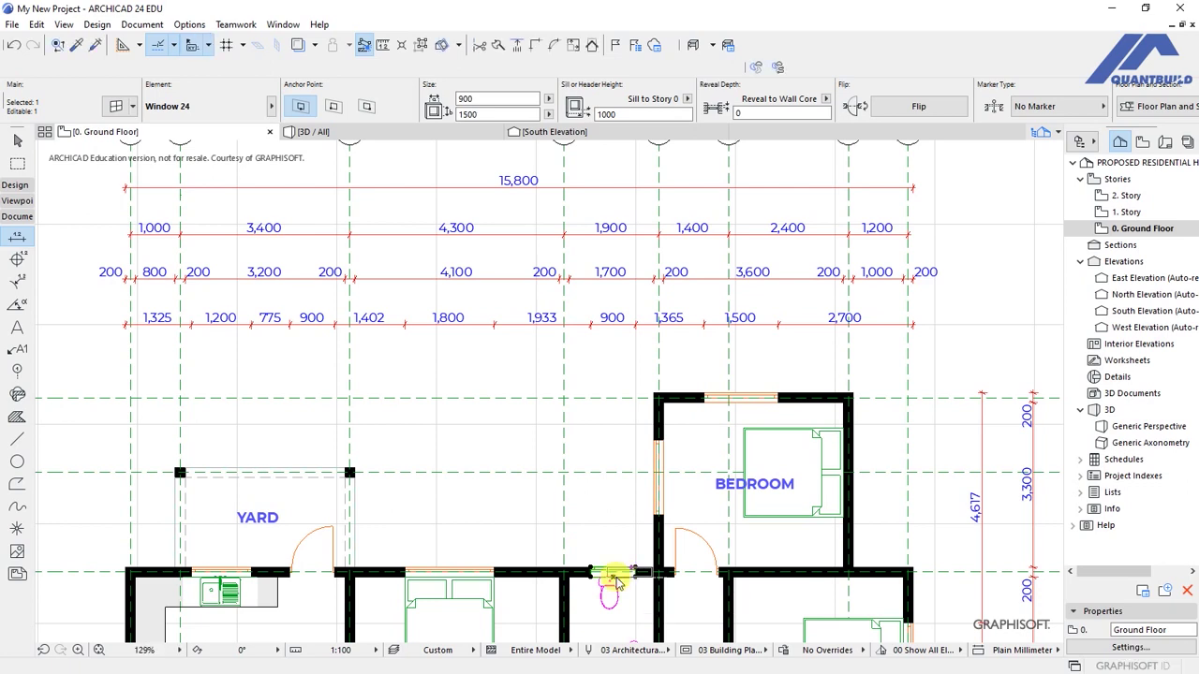
key("Escape")
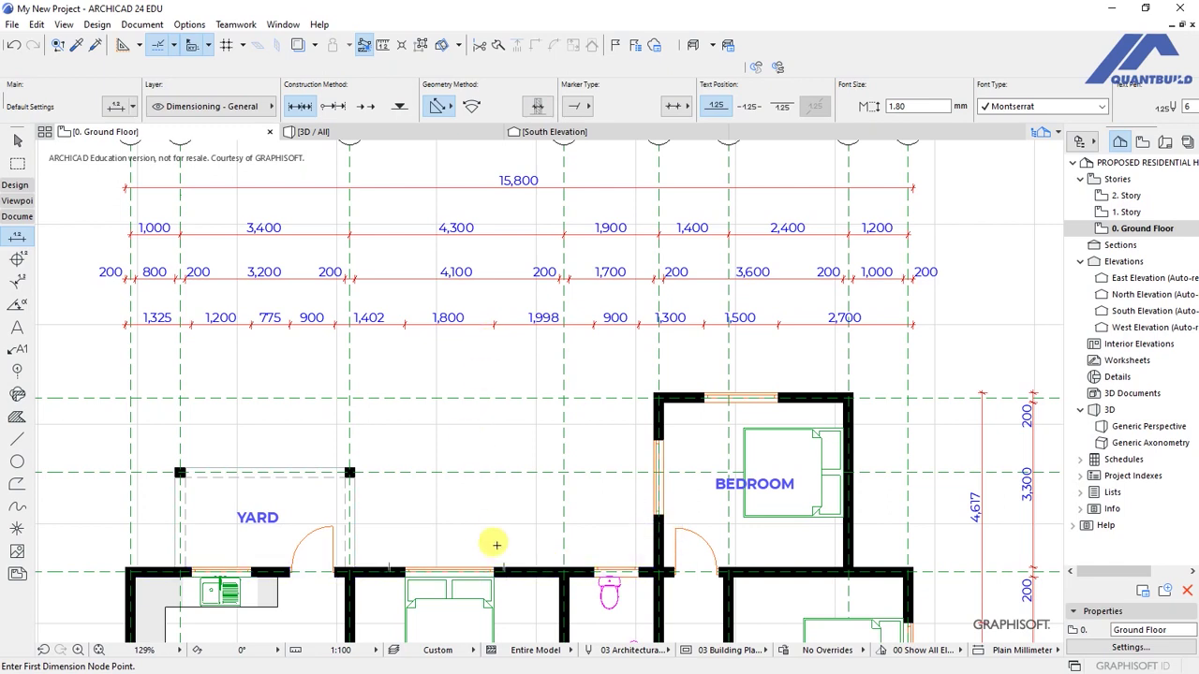
- Move the master bedroom's north window 2 mm west along its wall
left_click(498, 573, "shift")
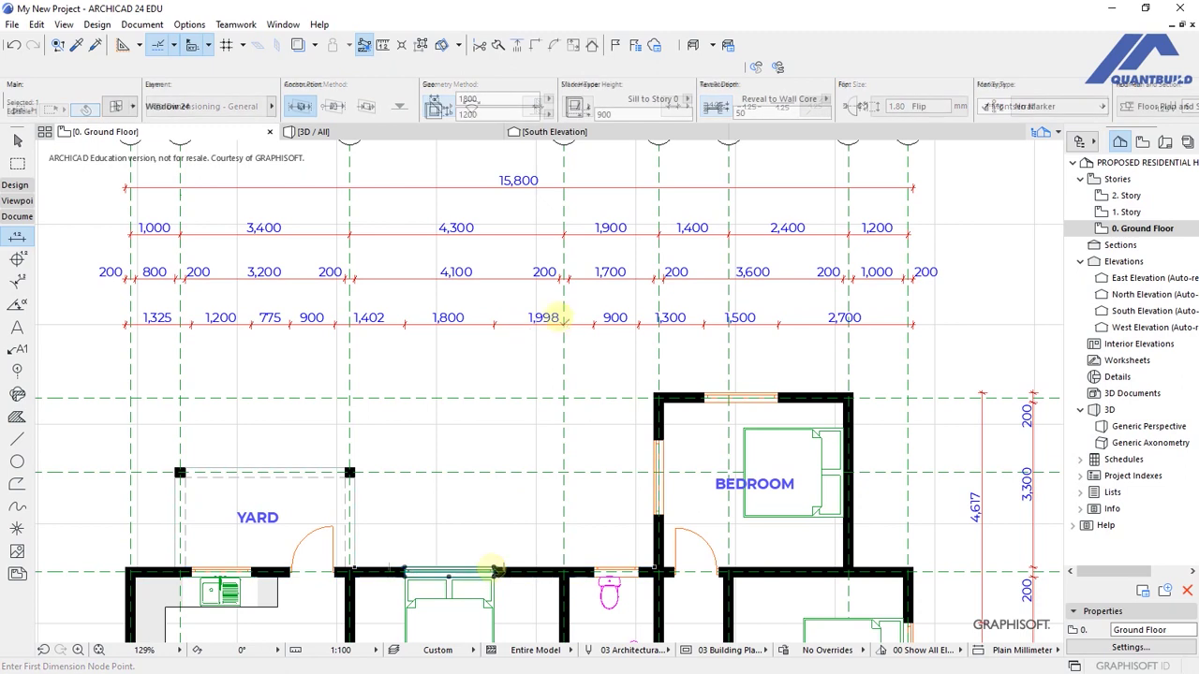
key("ctrl+d")
left_click(469, 436)
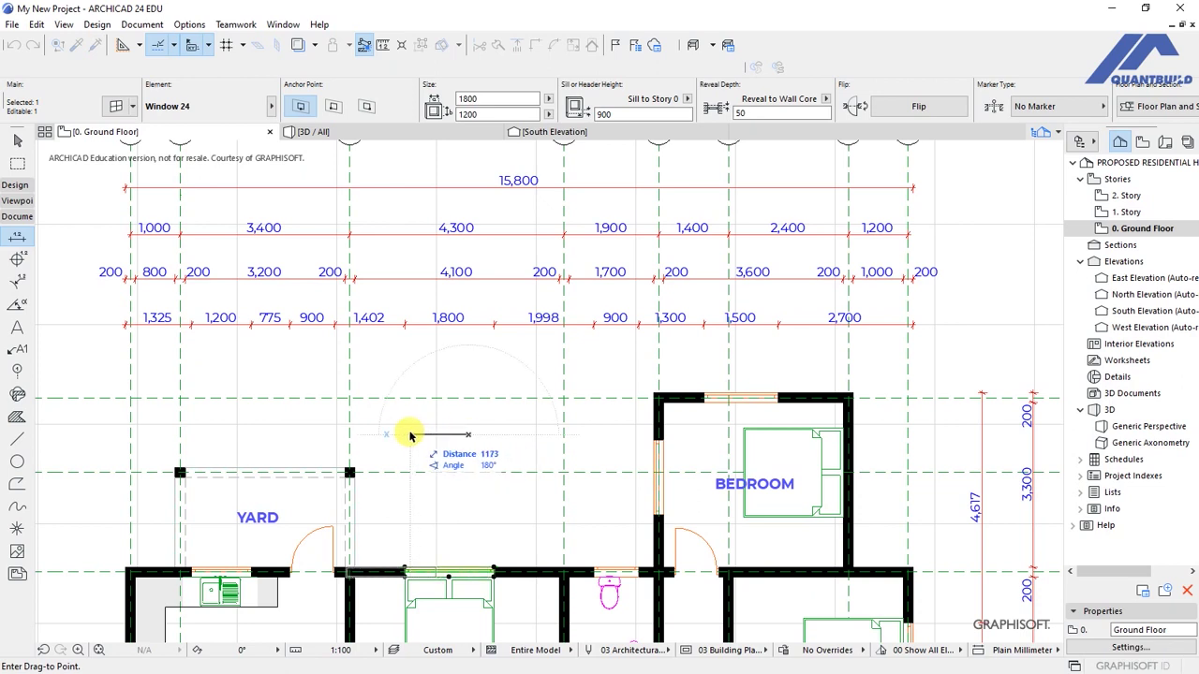
type("2")
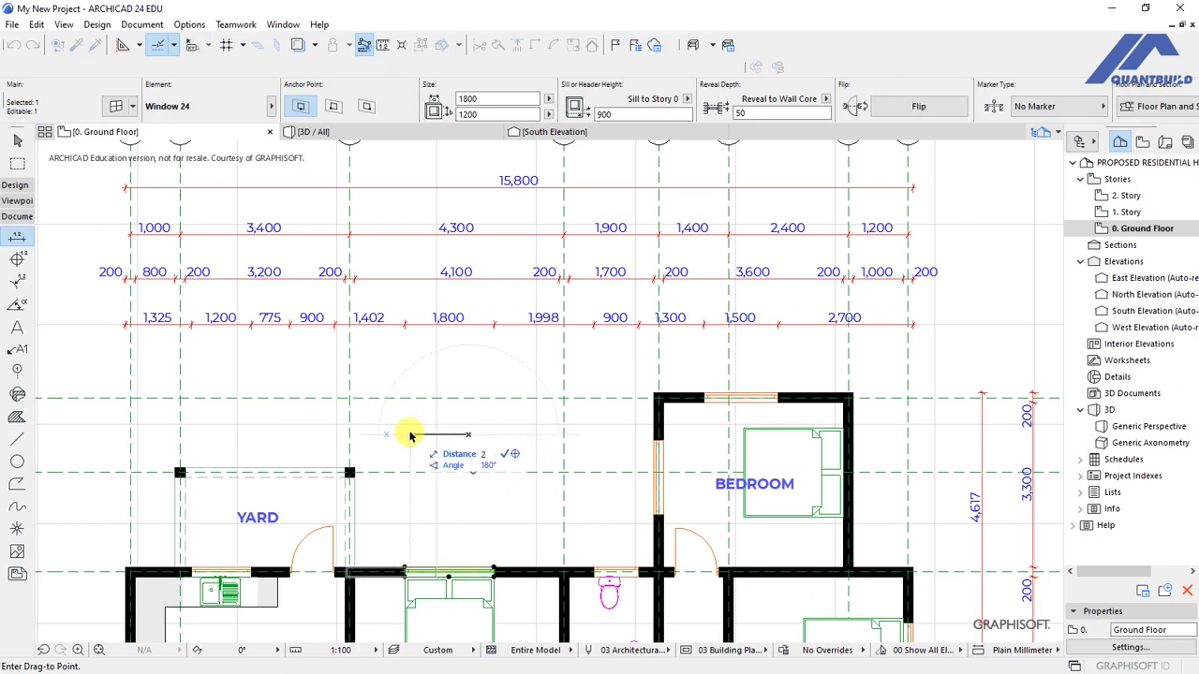
key("Return")
key("Escape")
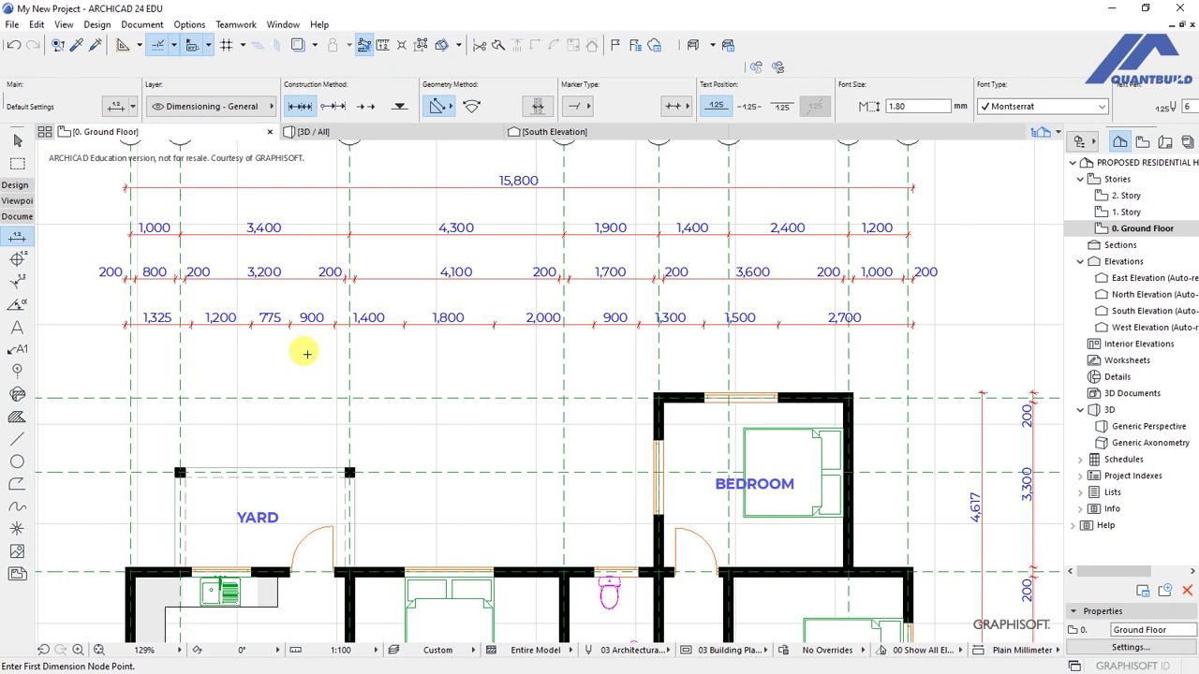
- Move the kitchen window above the sink 25 mm west along its wall
left_click(251, 569, "shift")
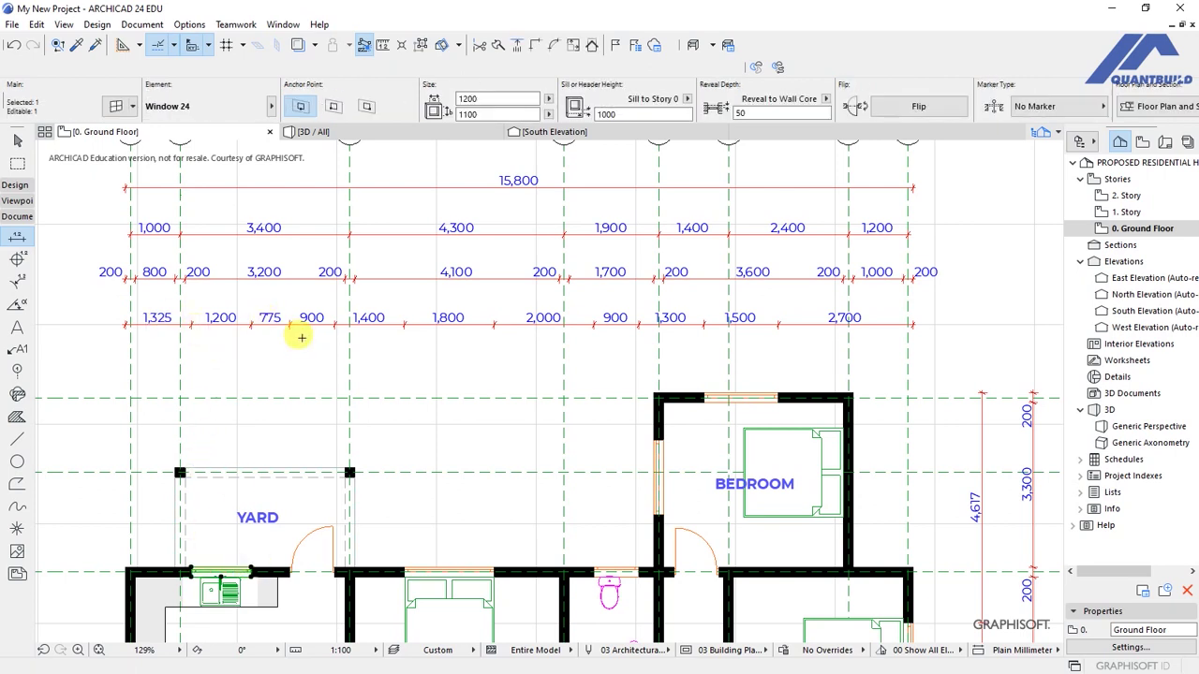
key("ctrl+d")
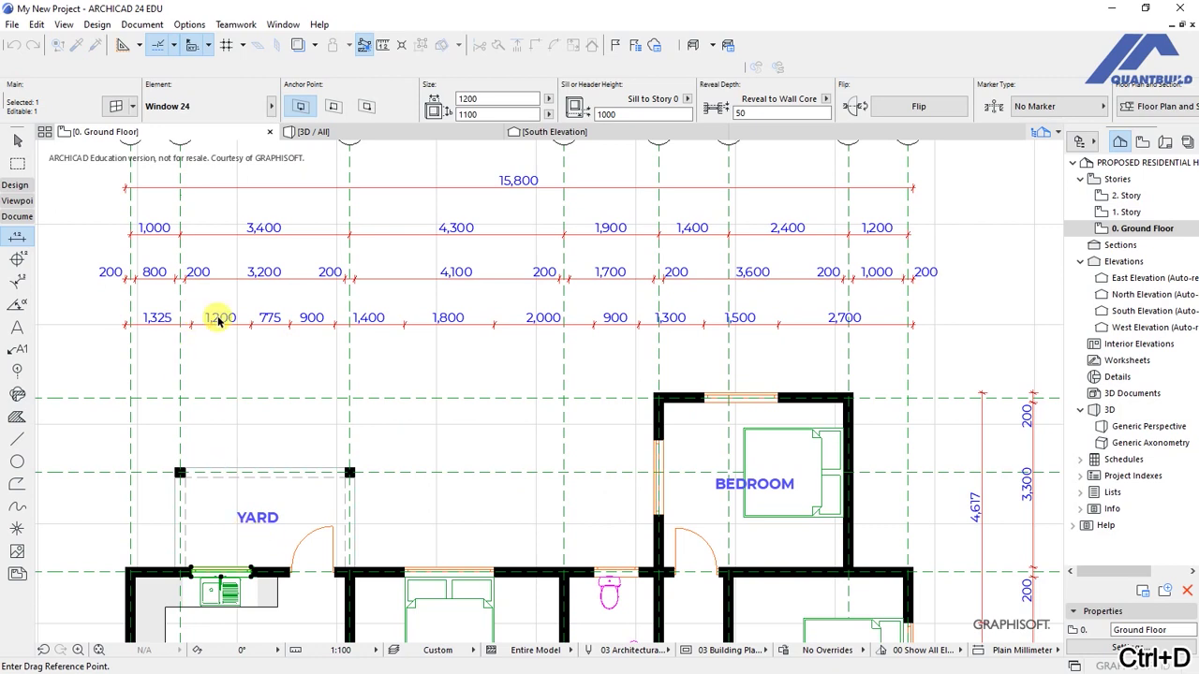
left_click(248, 552)
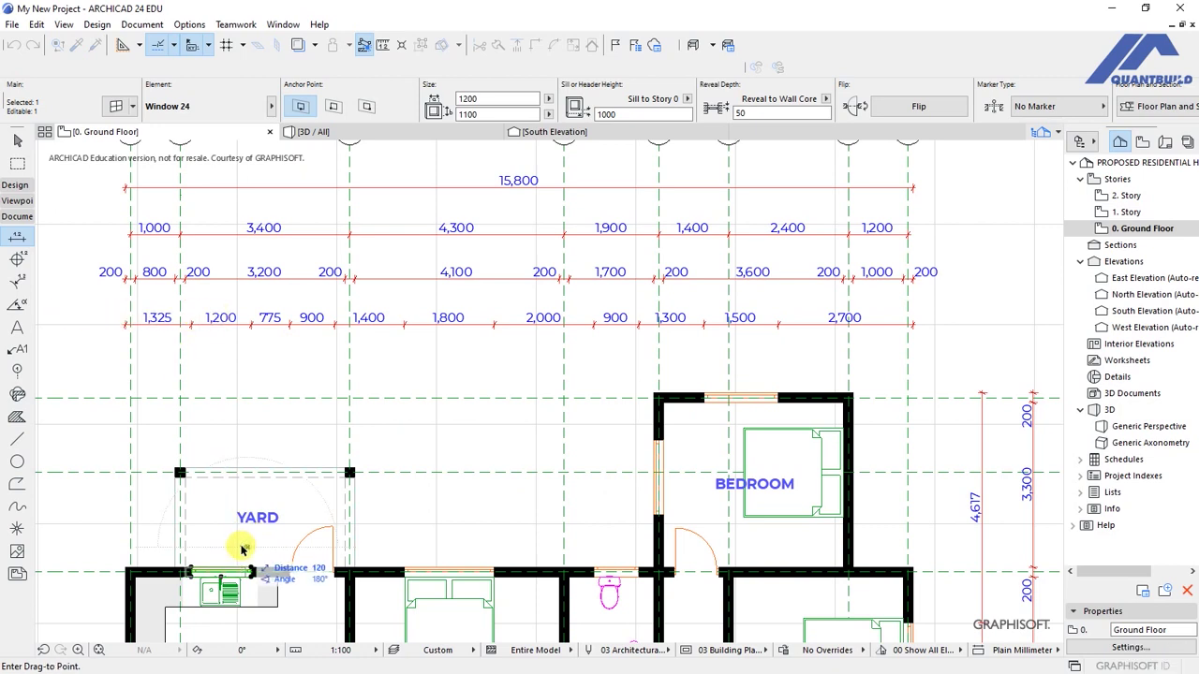
type("25")
key("Return")
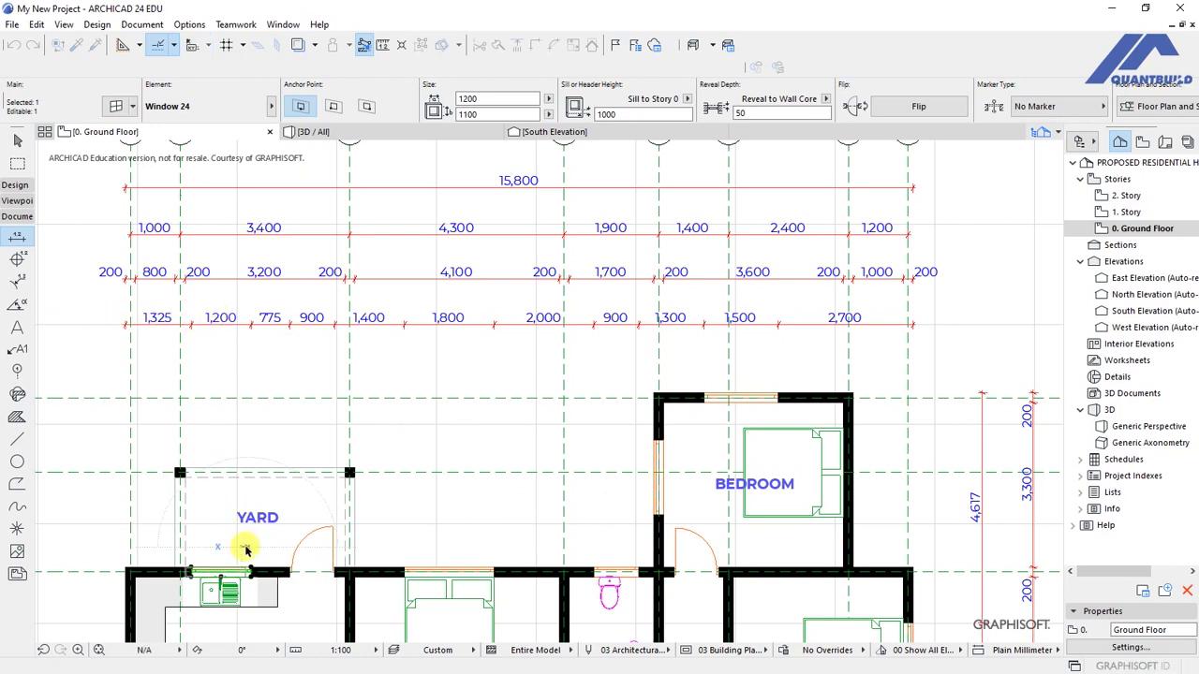
key("Escape")
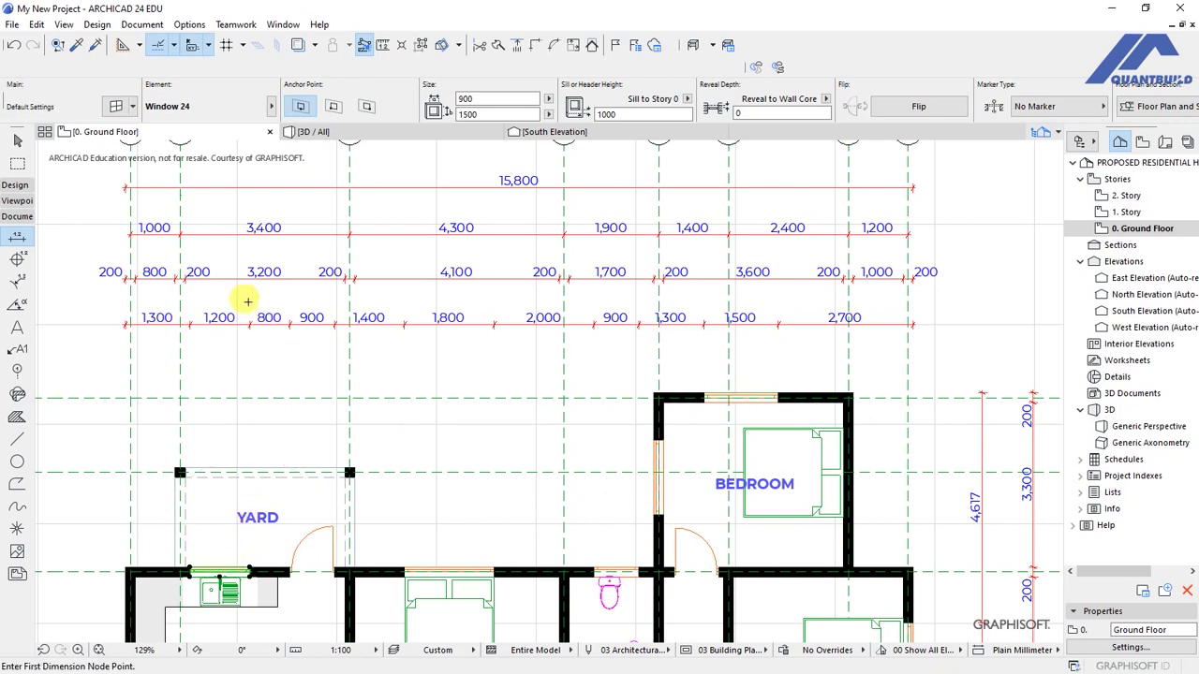
scroll(263, 228, "up", 2)
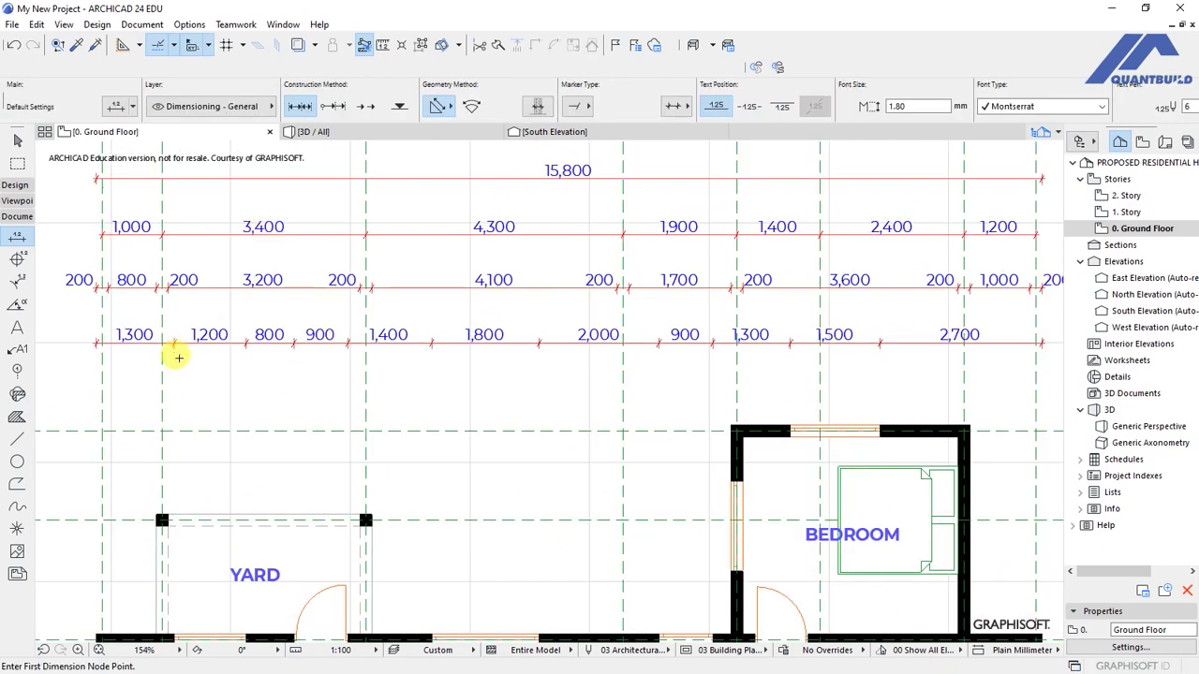
scroll(178, 357, "down", 2)
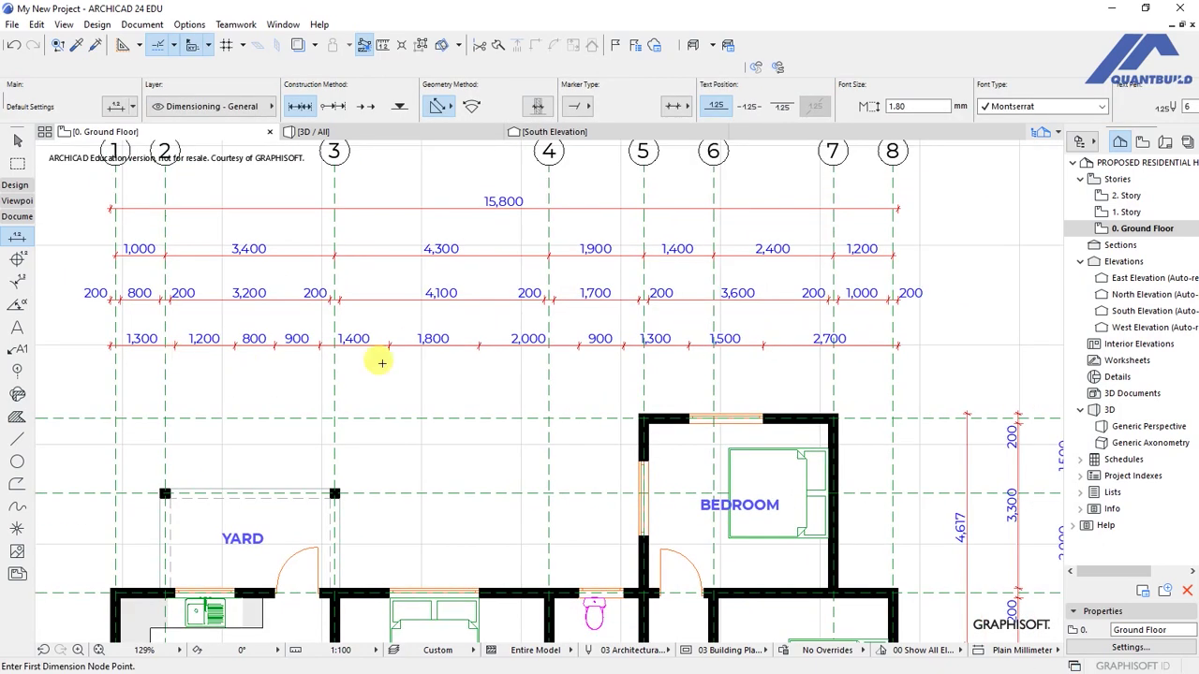
- Dimension the master bedroom from its north wall to its south wall, placing the vertical chain just inside its west wall
left_click(493, 345, "shift")
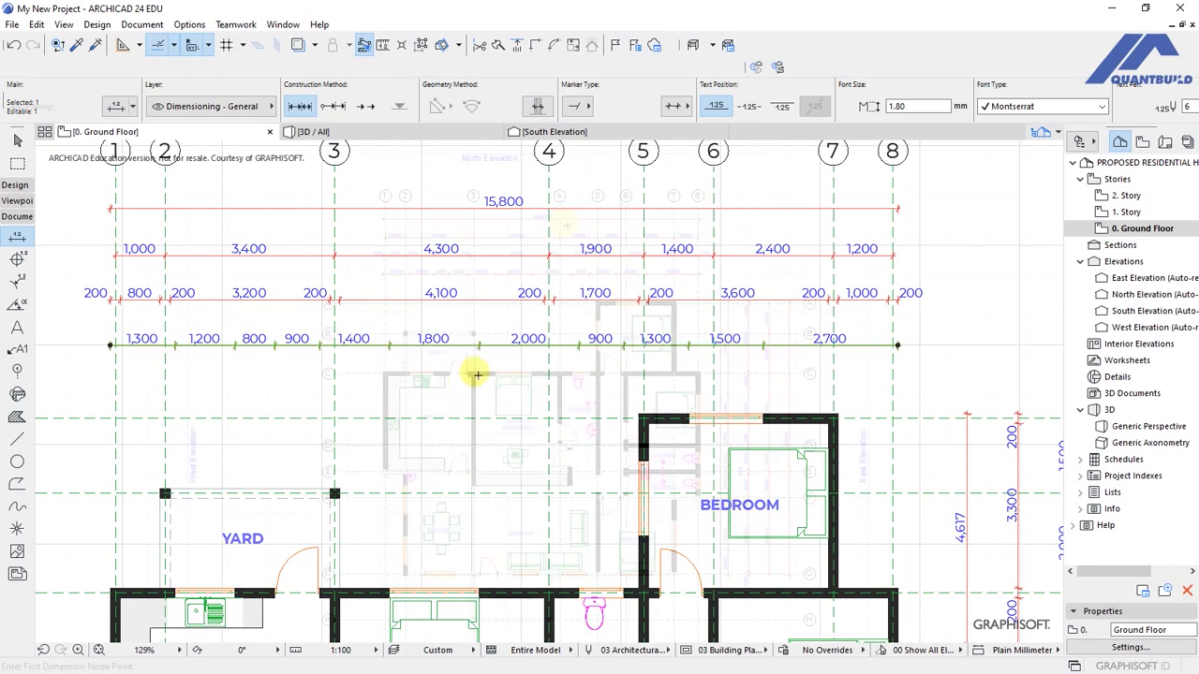
scroll(510, 552, "up", 3)
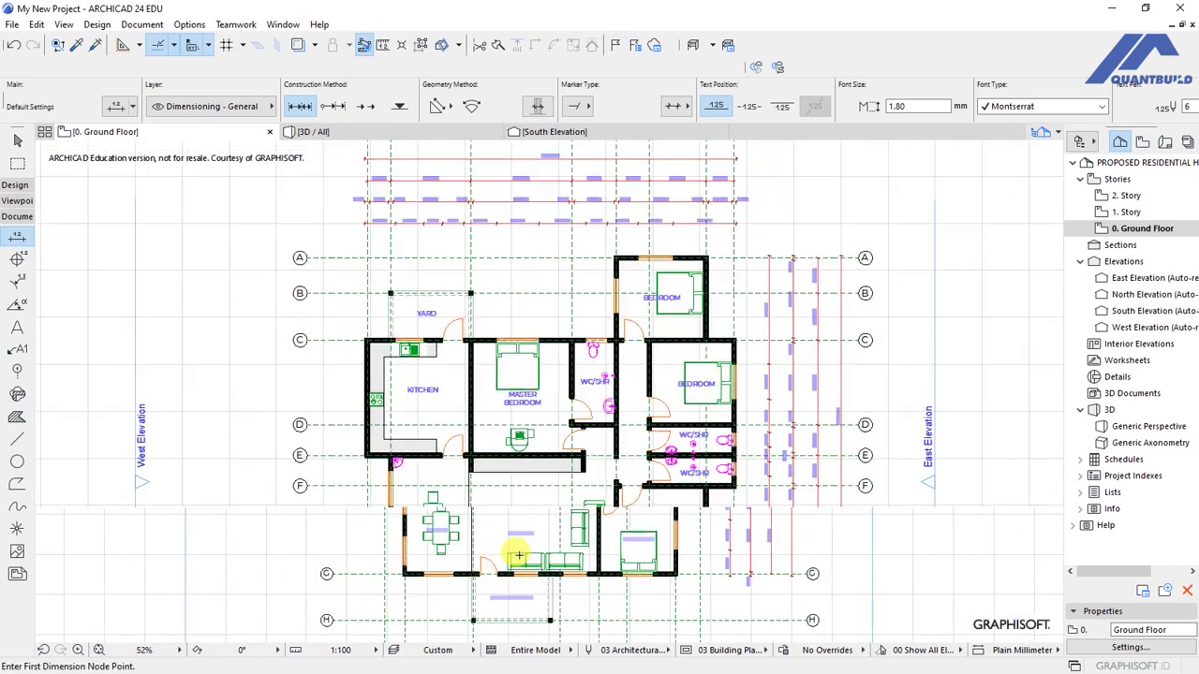
scroll(528, 548, "up", 1)
scroll(539, 330, "up", 5)
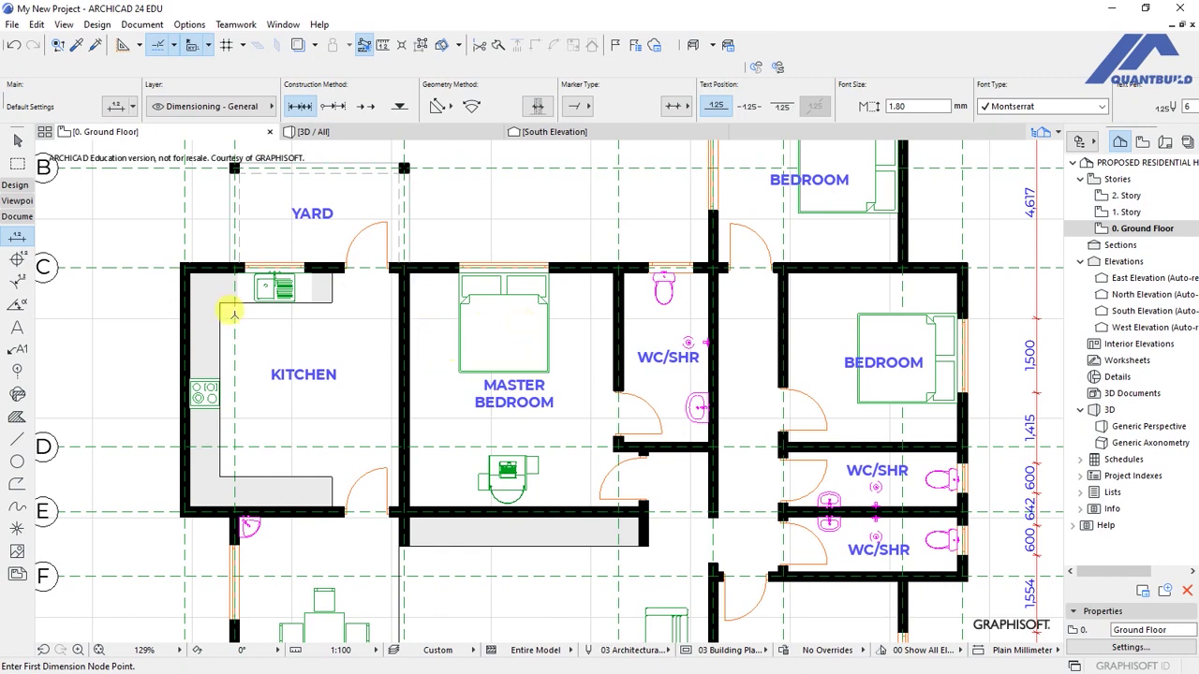
scroll(228, 310, "up", 1)
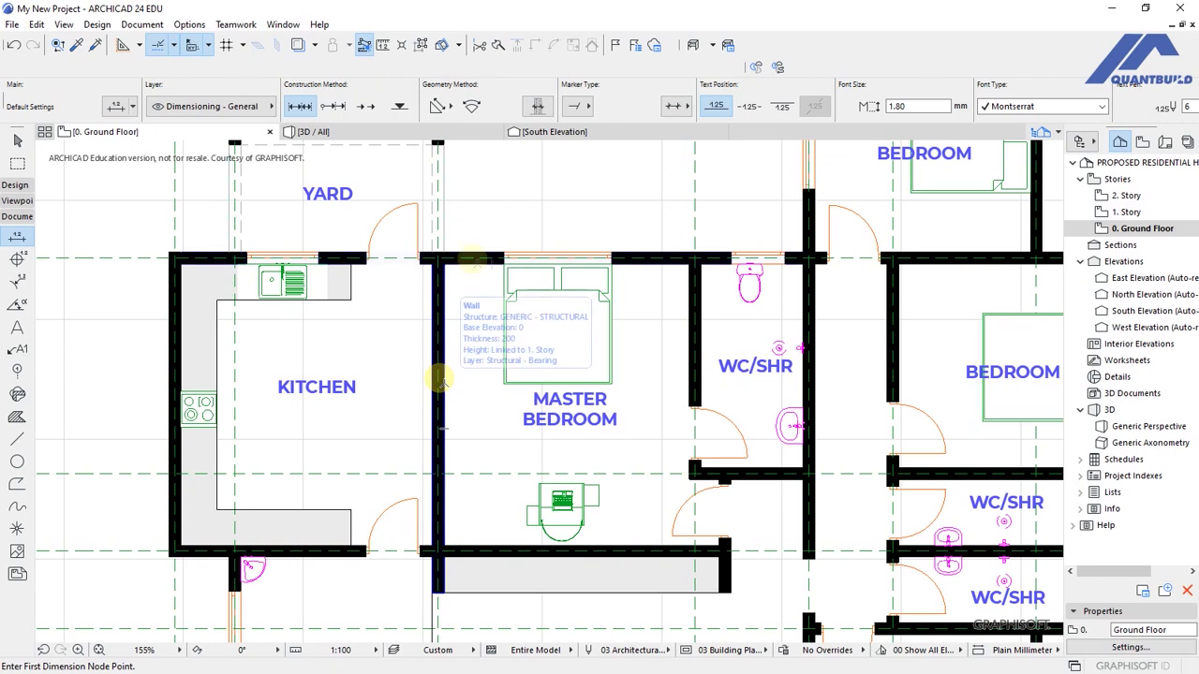
left_click(477, 259)
left_click(480, 551)
double_click(476, 407)
left_click(476, 407)
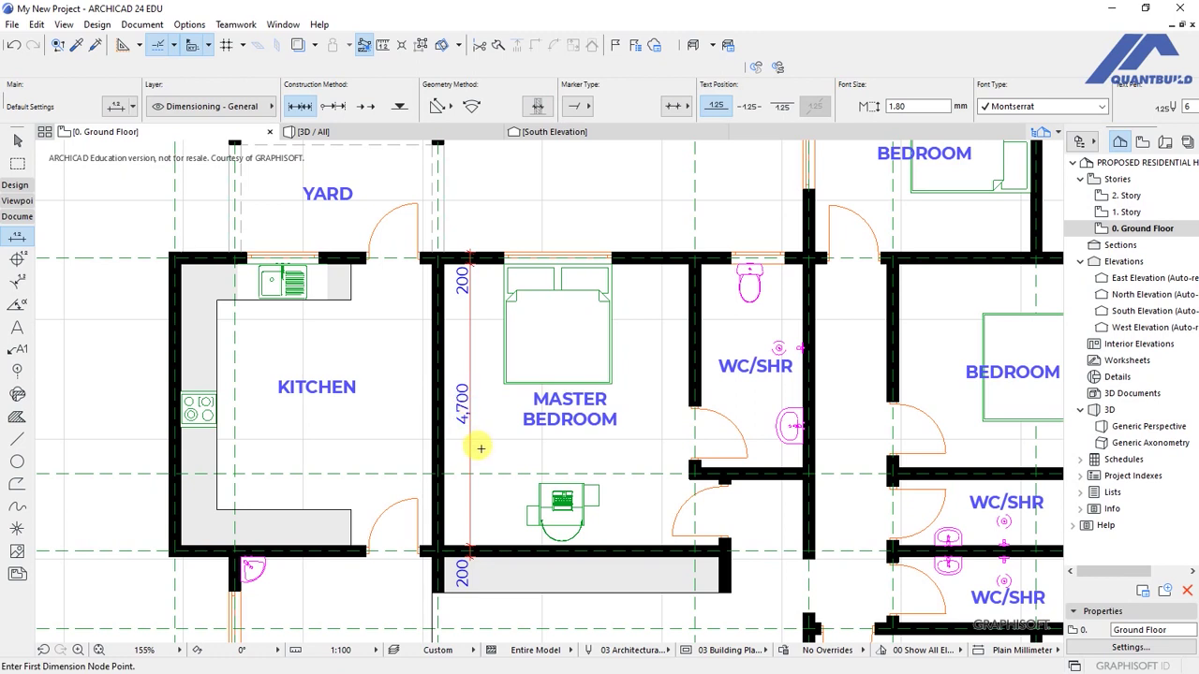
- Remove both wall-thickness segments from the master bedroom's vertical dimension, leaving only the clear room length
scroll(478, 452, "up", 1)
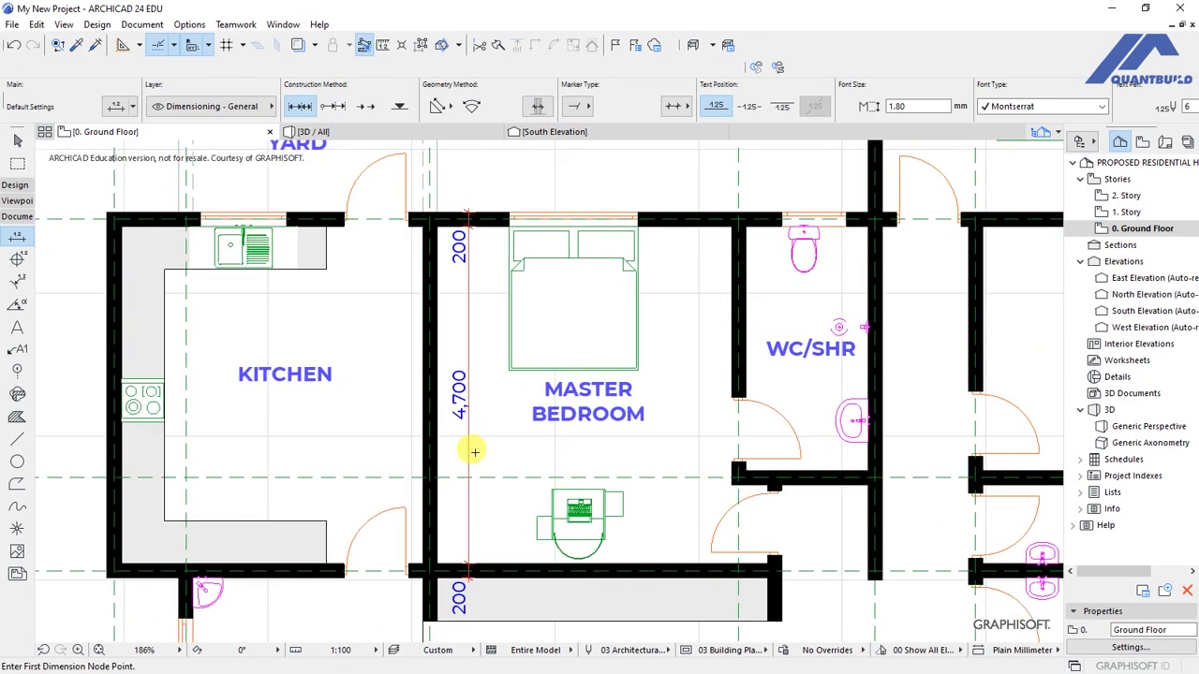
left_click(473, 447, "shift")
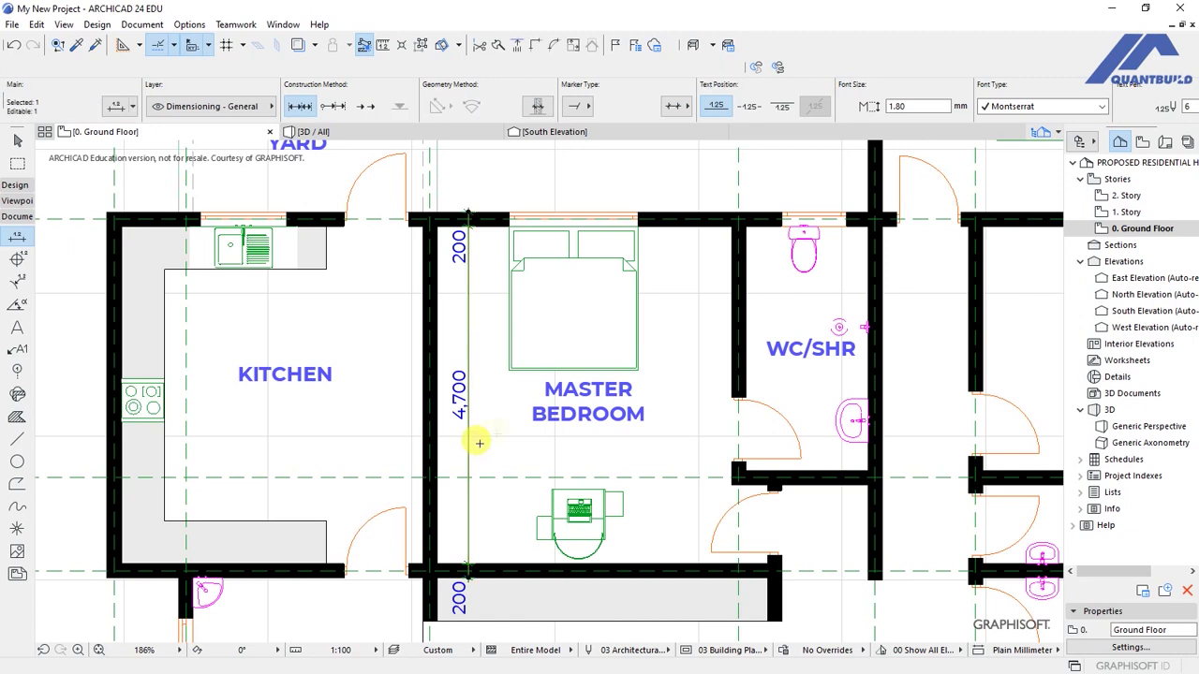
left_click(466, 568)
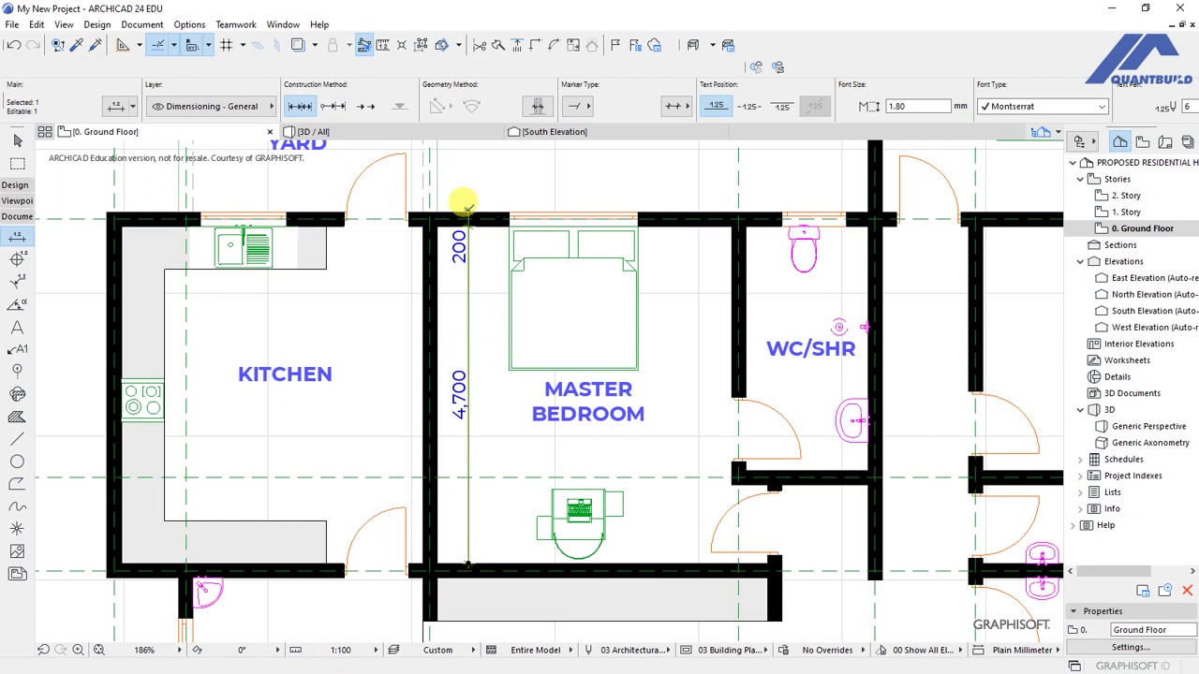
left_click(466, 206)
key("Escape")
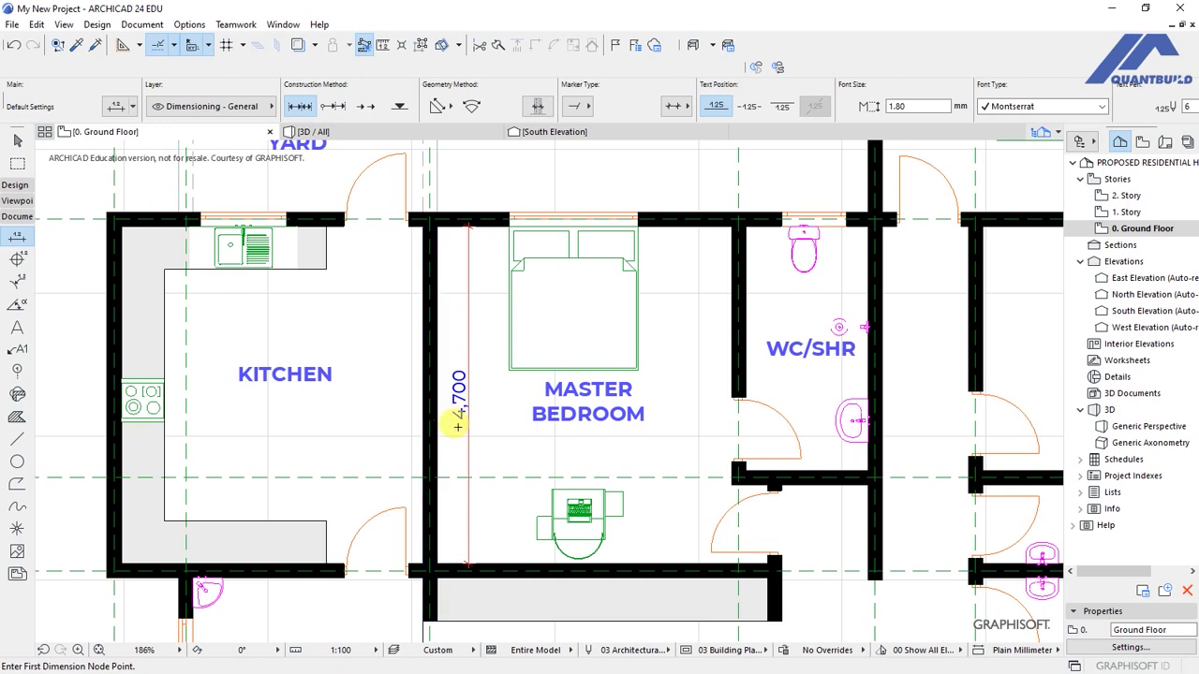
- Dimension the master bedroom between its west and east walls, placing the horizontal chain across the bed
left_click(434, 330)
left_click(737, 326)
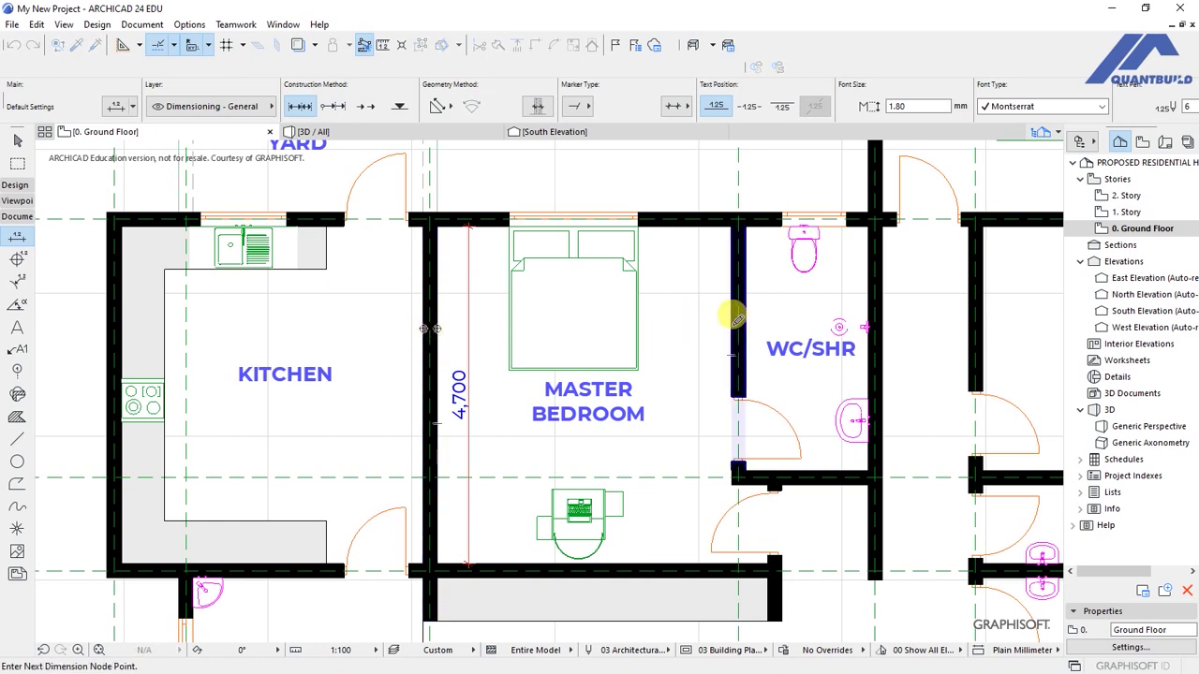
double_click(587, 315)
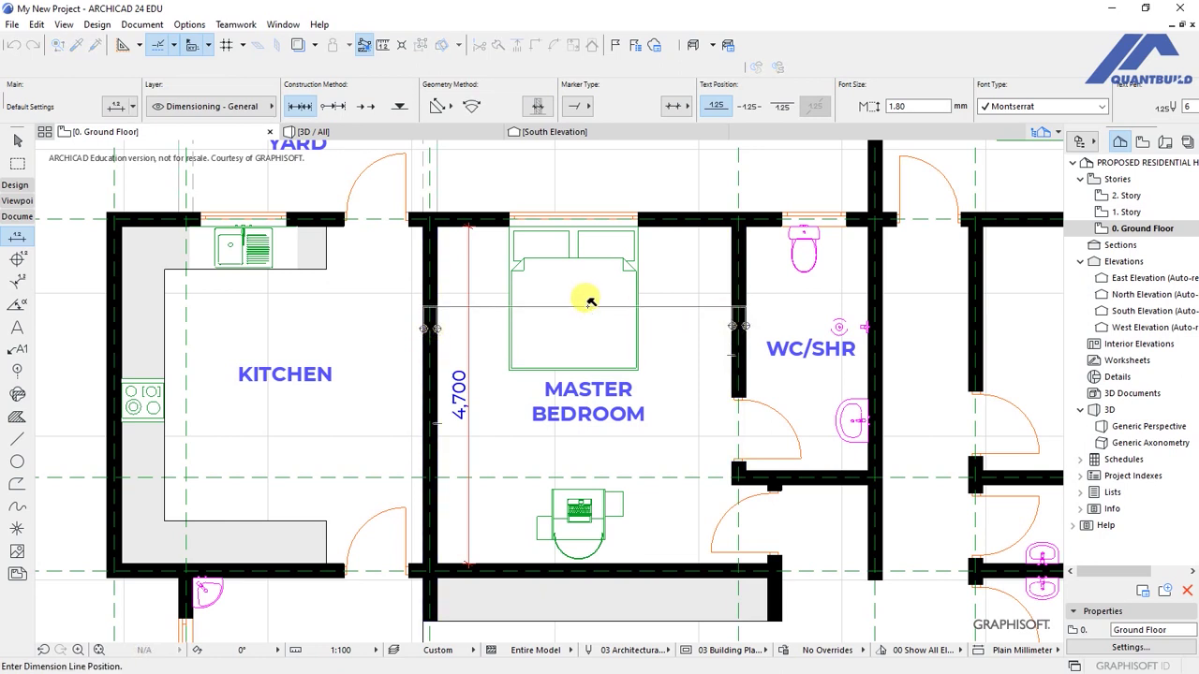
left_click(586, 306)
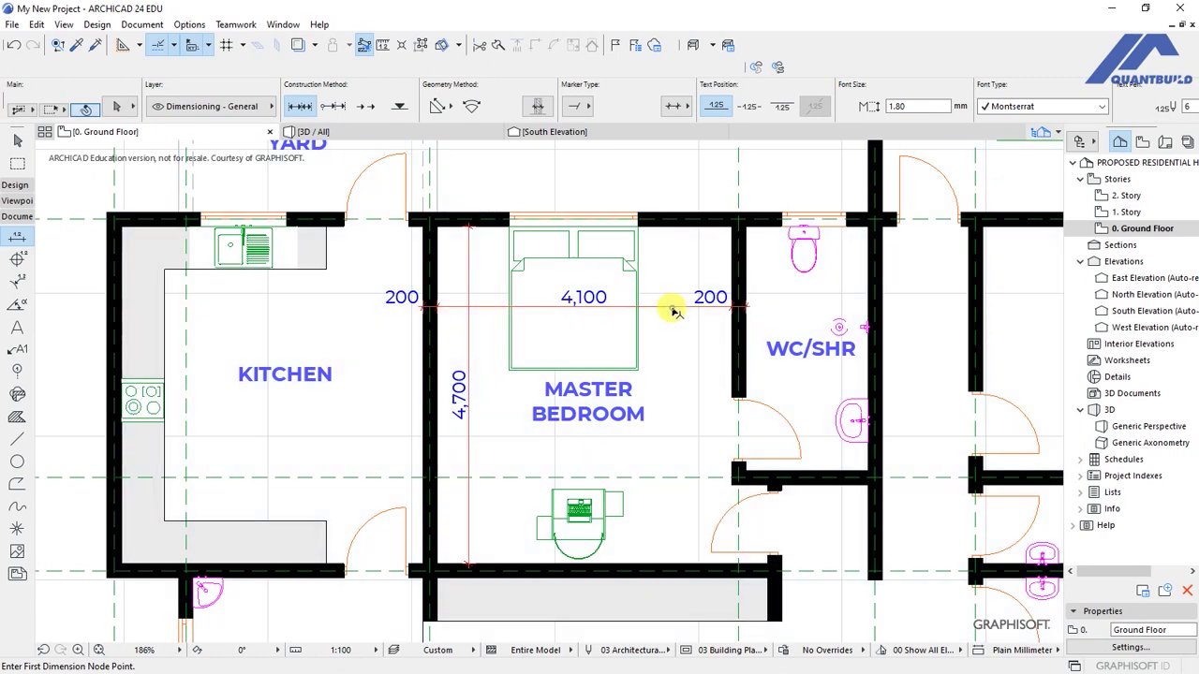
- Remove both wall-thickness segments from the master bedroom's horizontal dimension, leaving only the clear room width
left_click(665, 301, "shift")
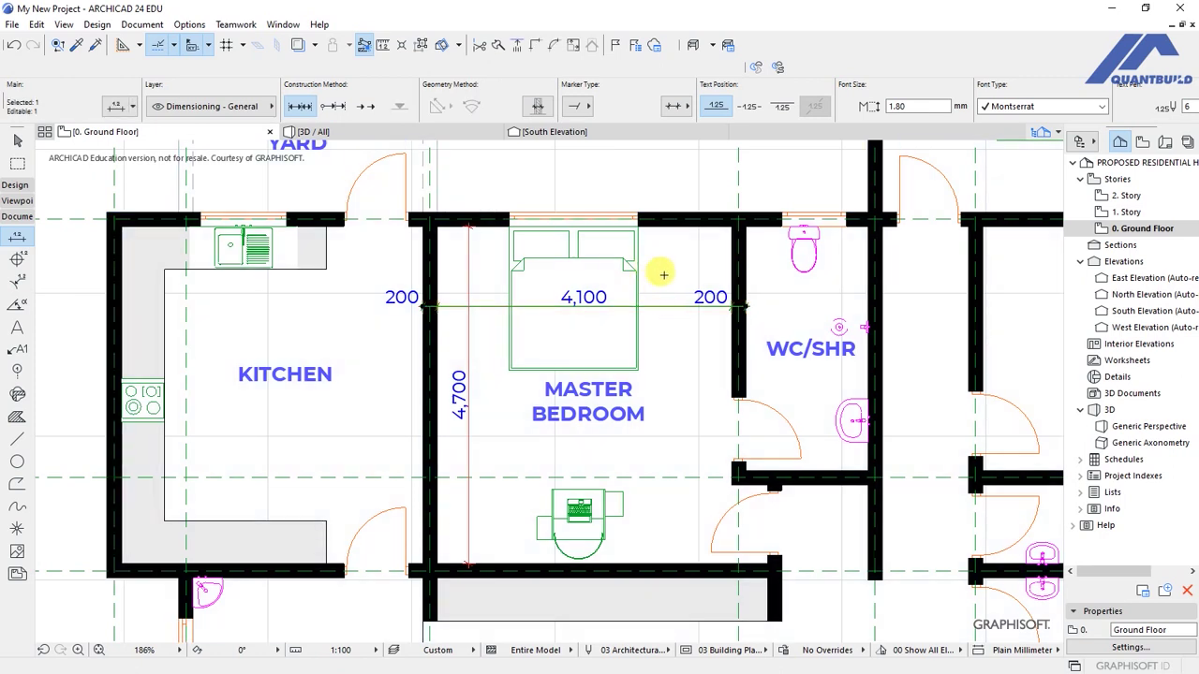
left_click(424, 297)
left_click(767, 298)
key("Escape")
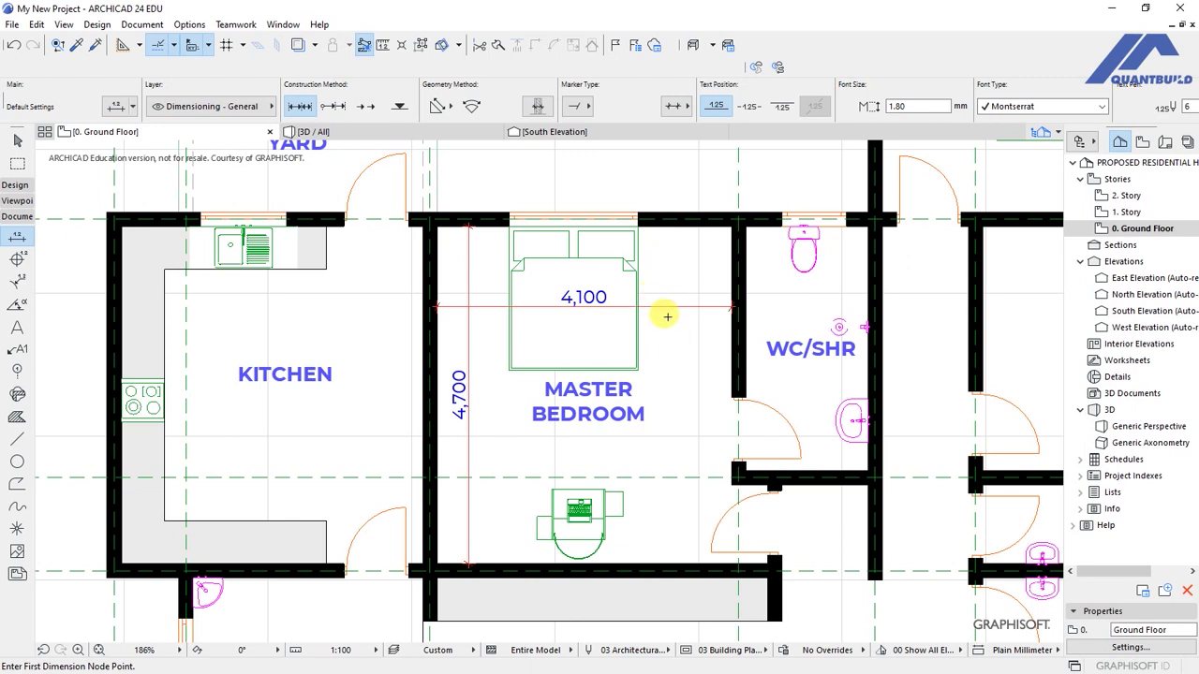
- Extend the master bedroom's horizontal dimension west across the kitchen, adding the shared wall and the kitchen's outer west wall
left_click(667, 313)
left_click(663, 310, "shift")
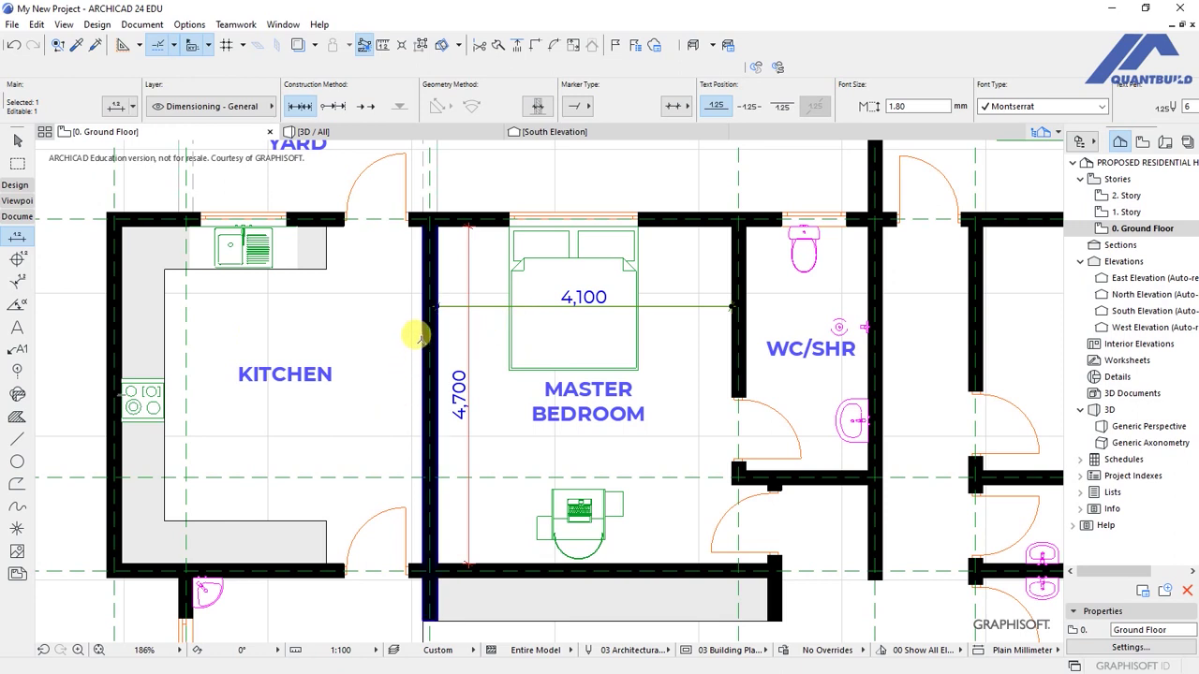
left_click(415, 297)
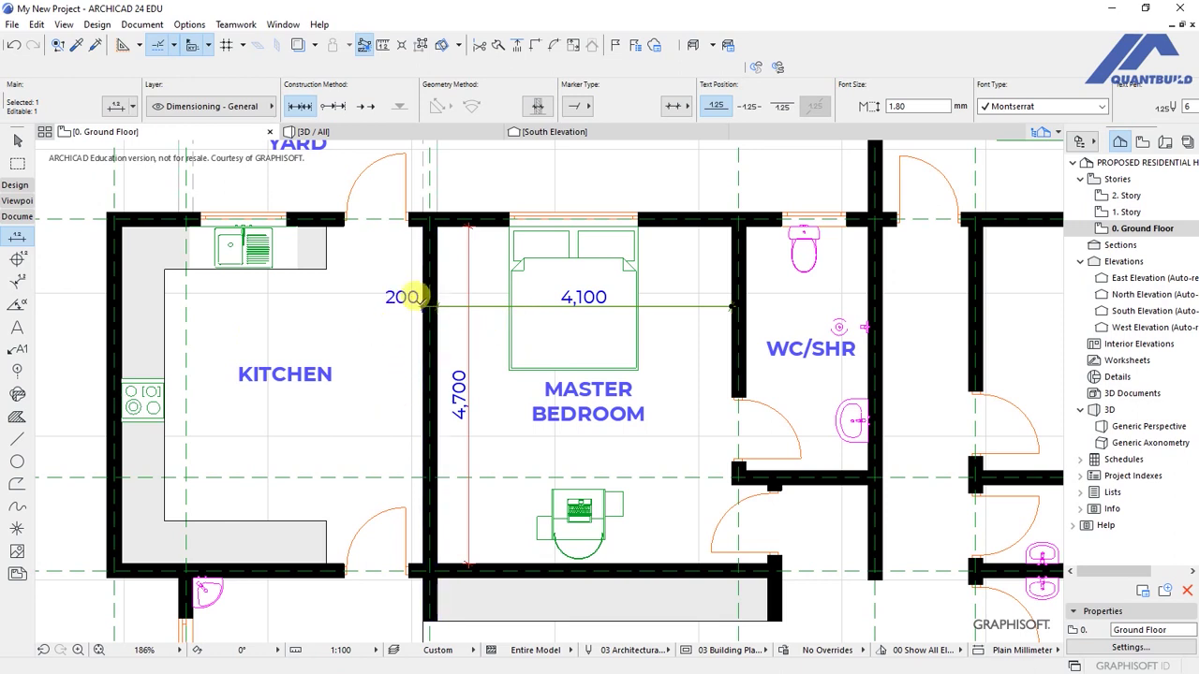
left_click(115, 300)
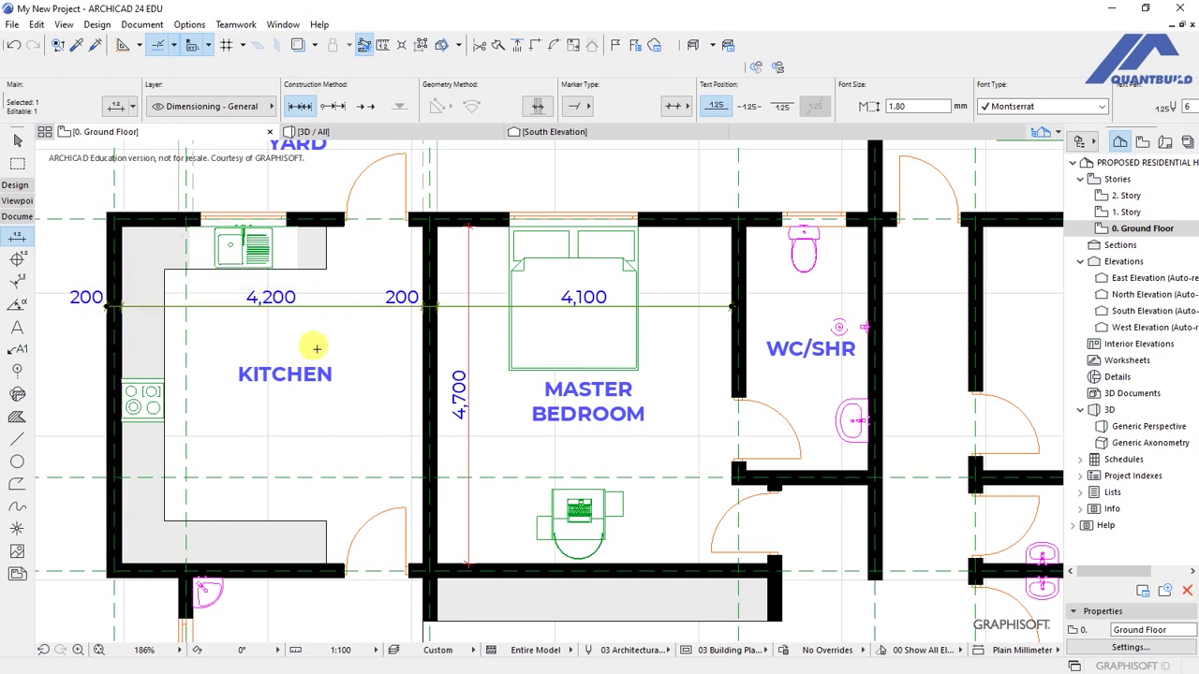
- Extend the kitchen and master bedroom's horizontal dimension east across the adjoining WC/SHR, corridor and east bedroom, including the walls up to the outer east wall
left_click(738, 297)
left_click(875, 297)
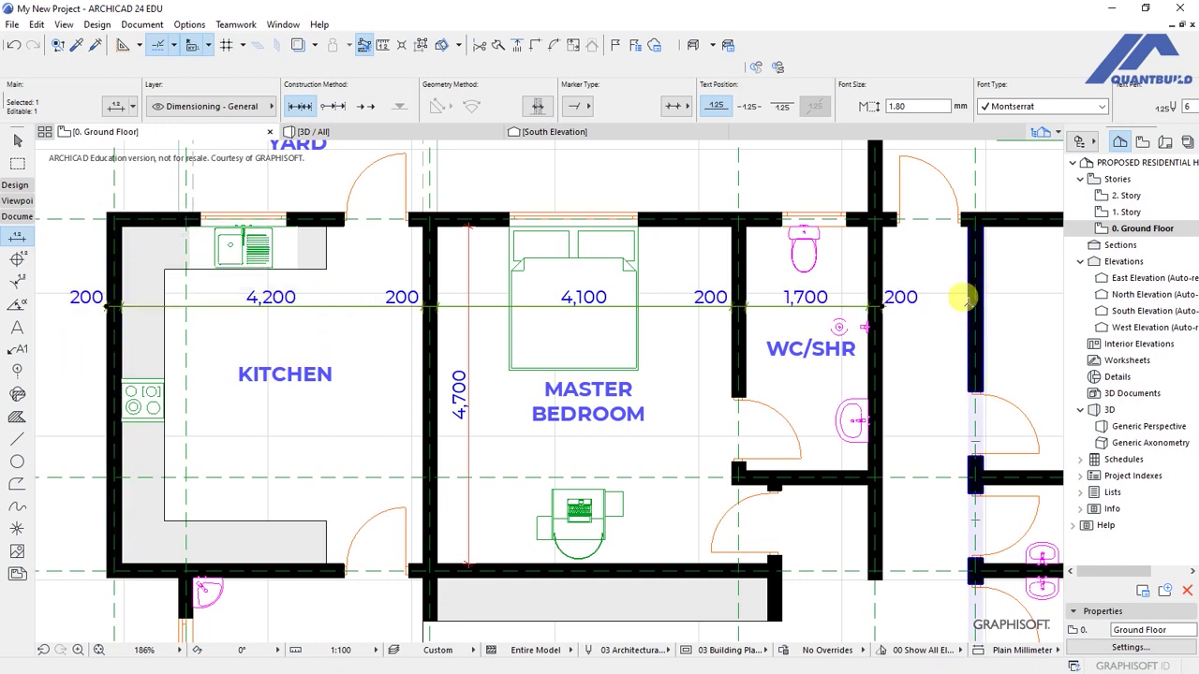
left_click(965, 298)
scroll(690, 284, "down", 3)
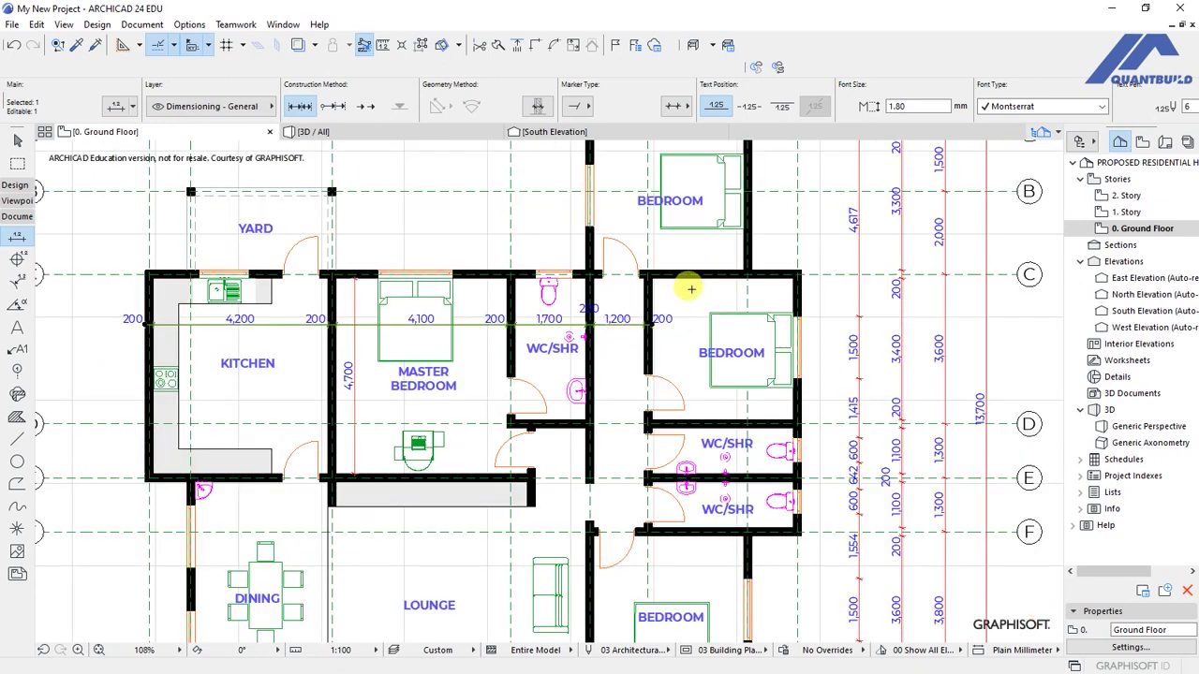
scroll(691, 315, "up", 2)
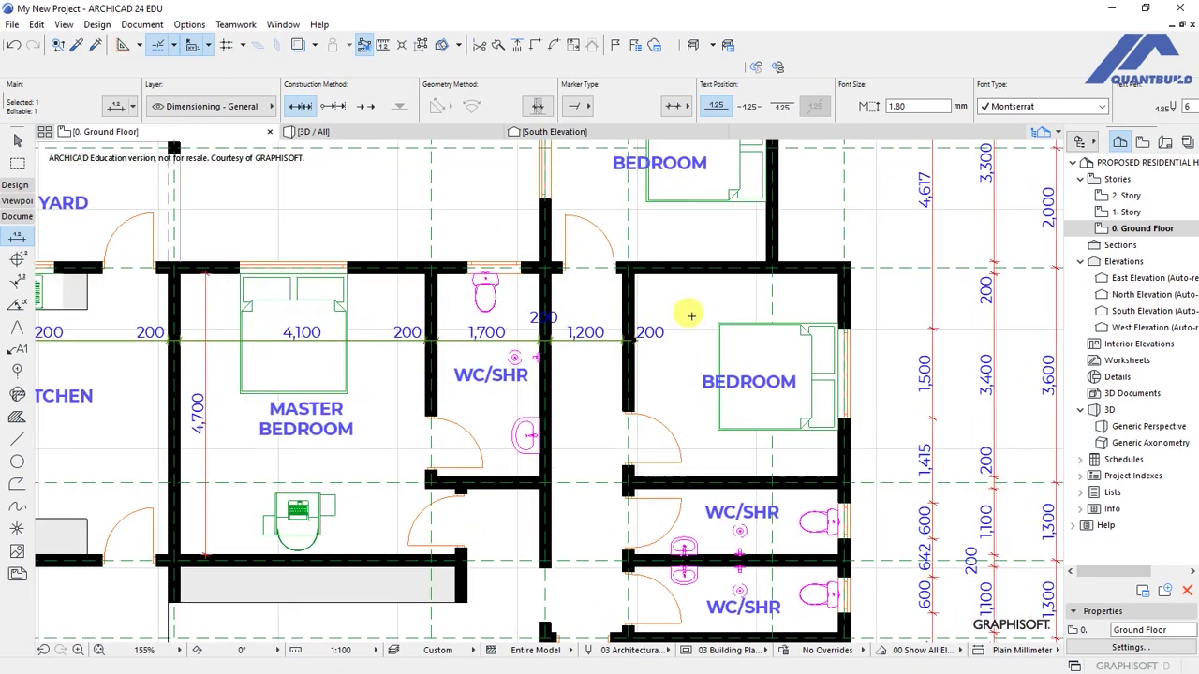
double_click(834, 314)
scroll(213, 365, "down", 1)
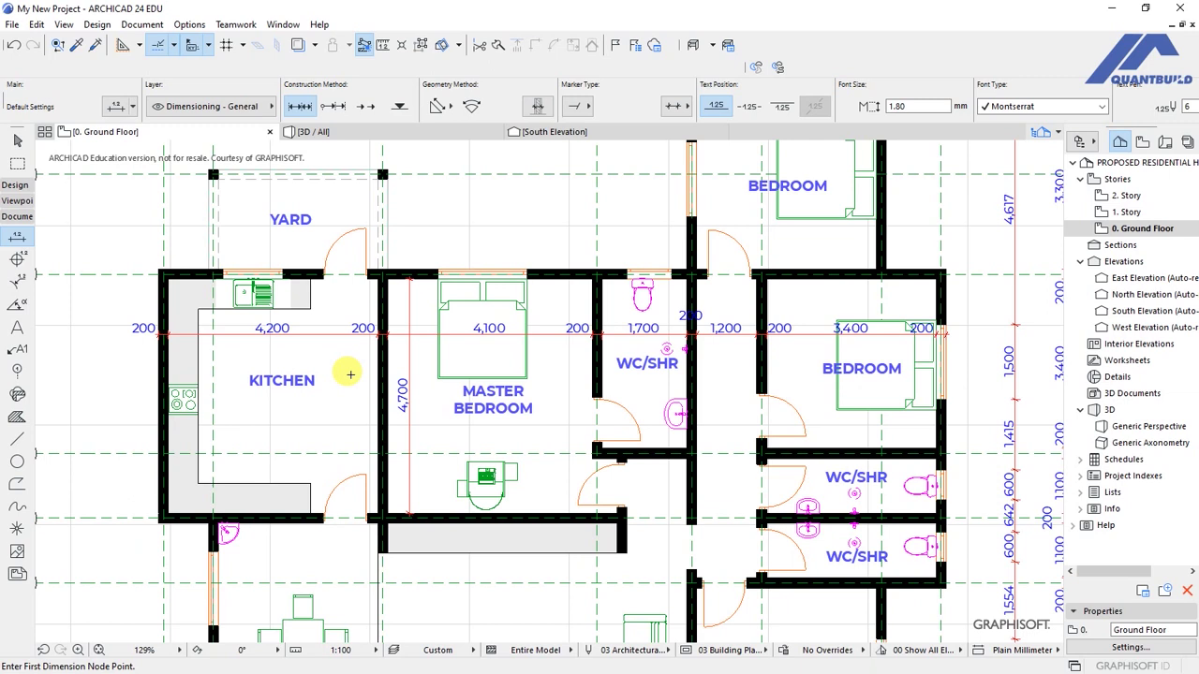
scroll(330, 417, "down", 1)
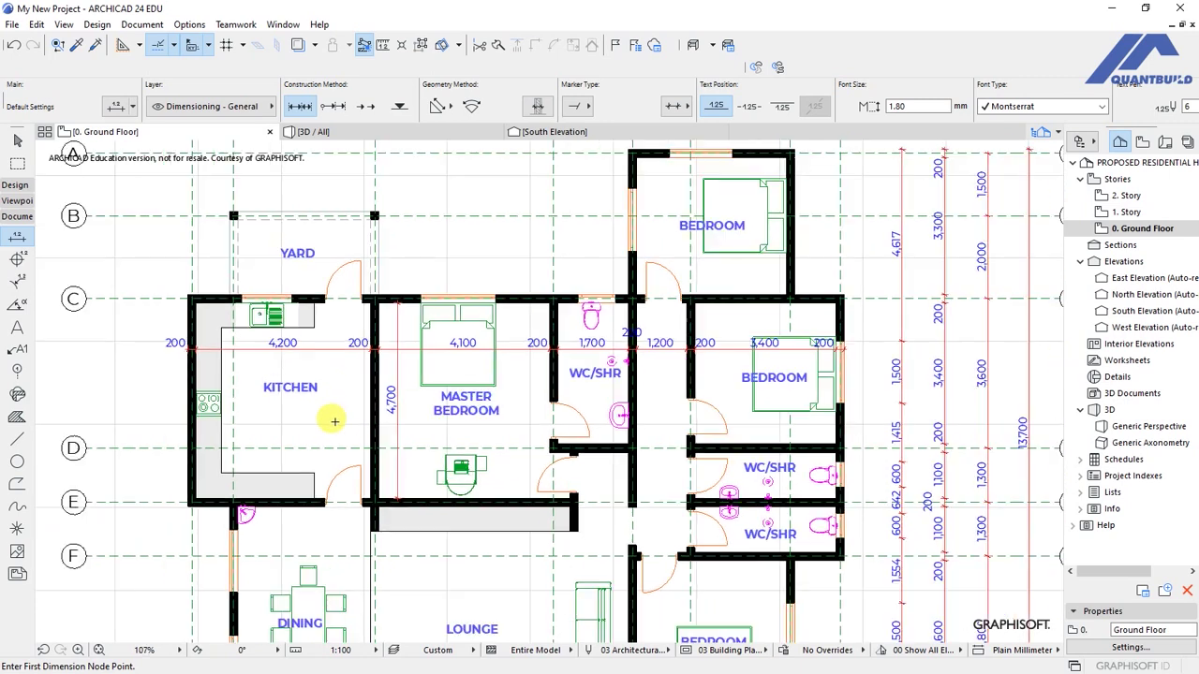
scroll(459, 187, "up", 1)
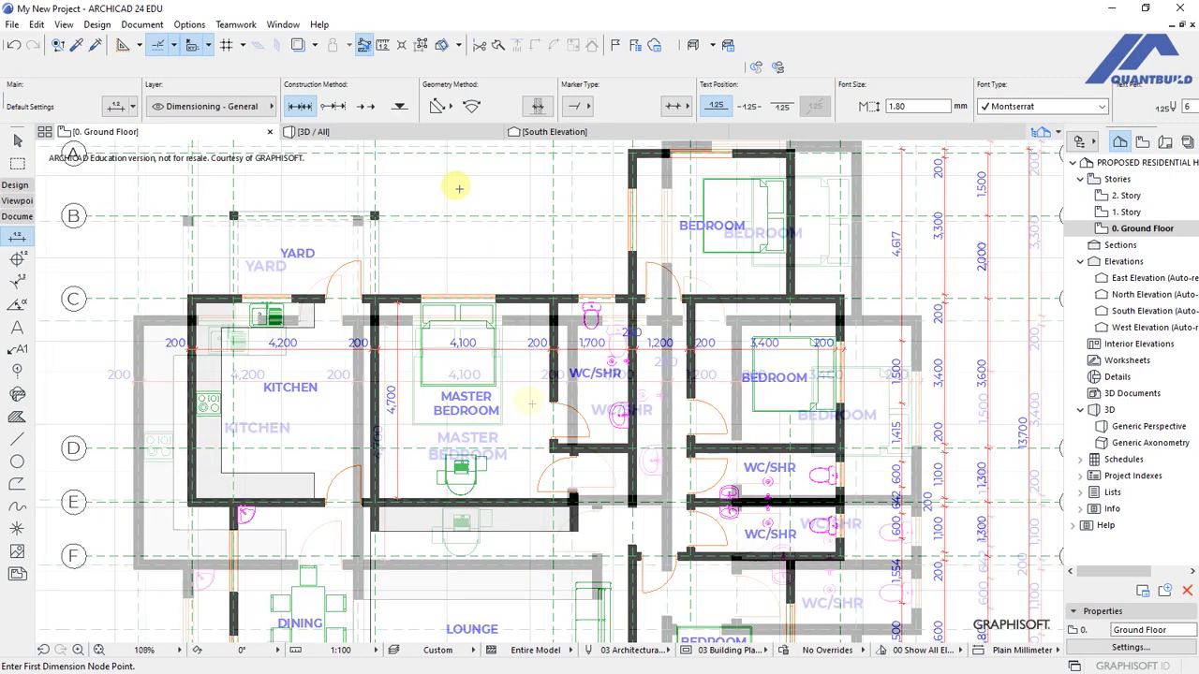